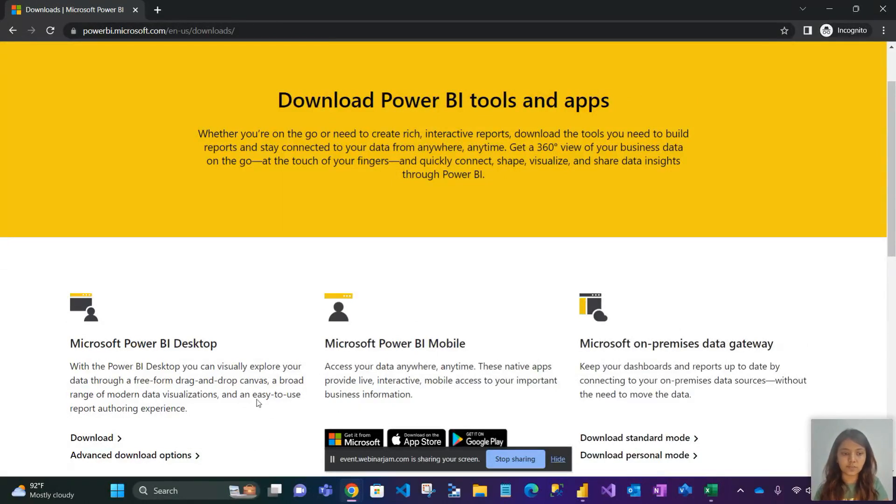
Look over the Power BI download options on the web page, then switch to Power BI Desktop
scroll(170, 406, "down", 1)
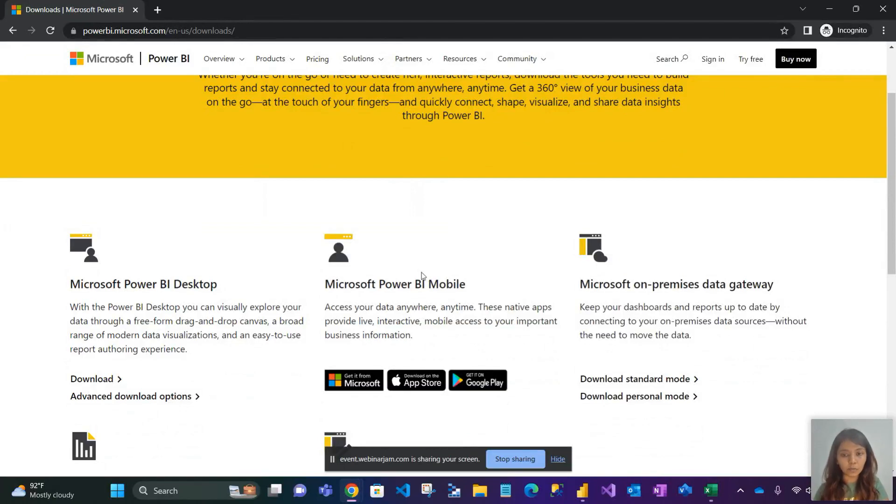
left_click(583, 496)
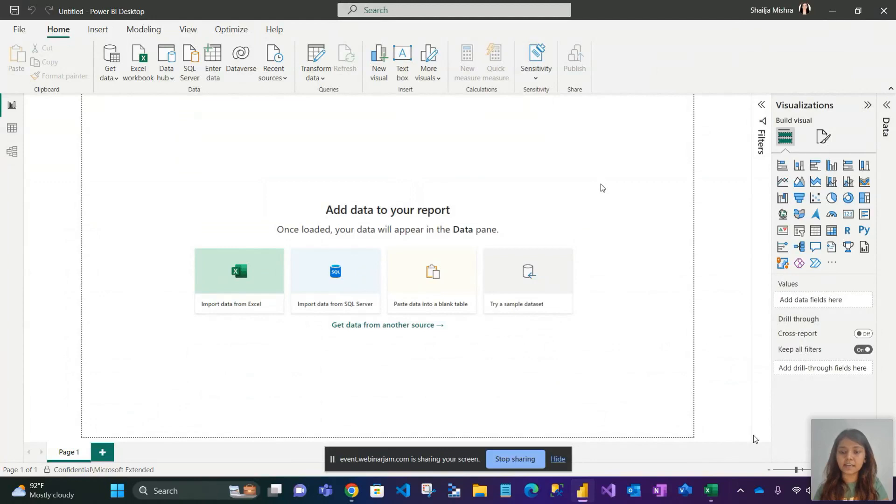
Switch to Excel and examine the columns and rows of the Financial Sample sheet, from Segment through Year
left_click(710, 491)
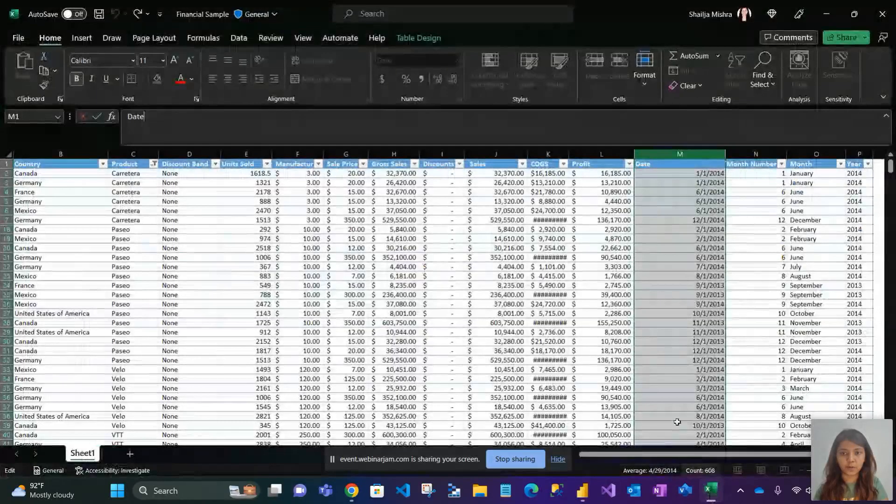
left_click(625, 238)
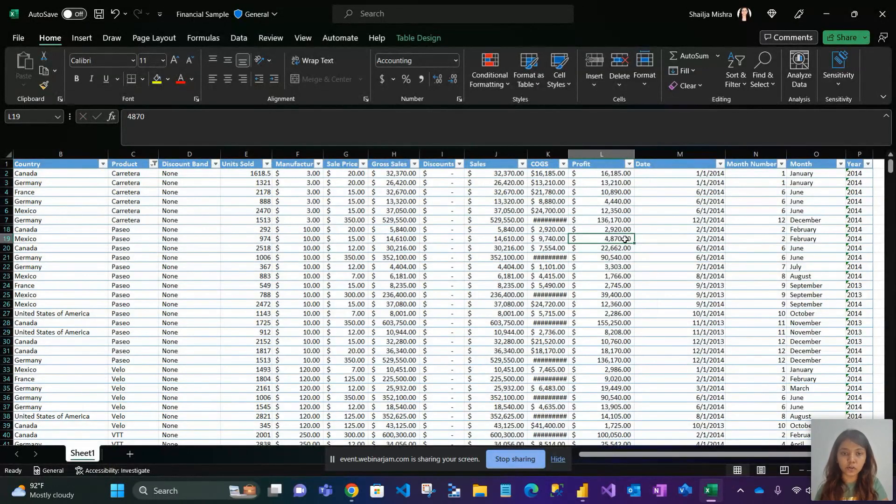
scroll(625, 239, "right", 1)
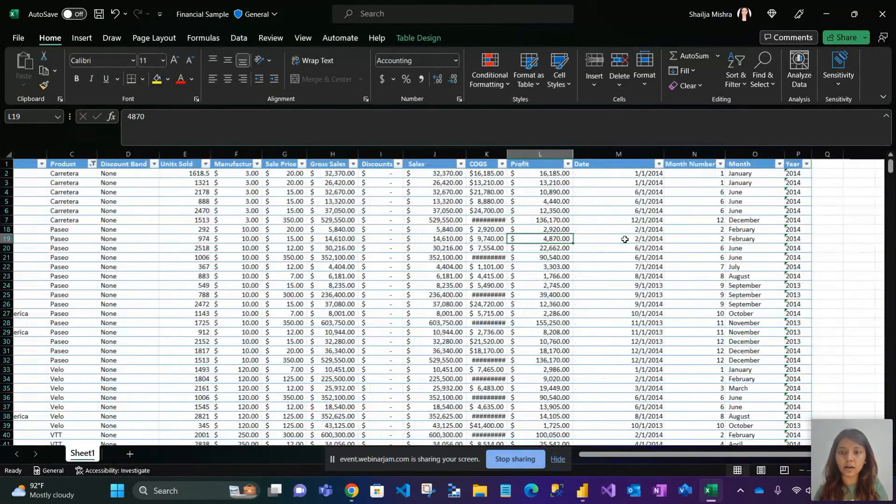
scroll(625, 238, "left", 1)
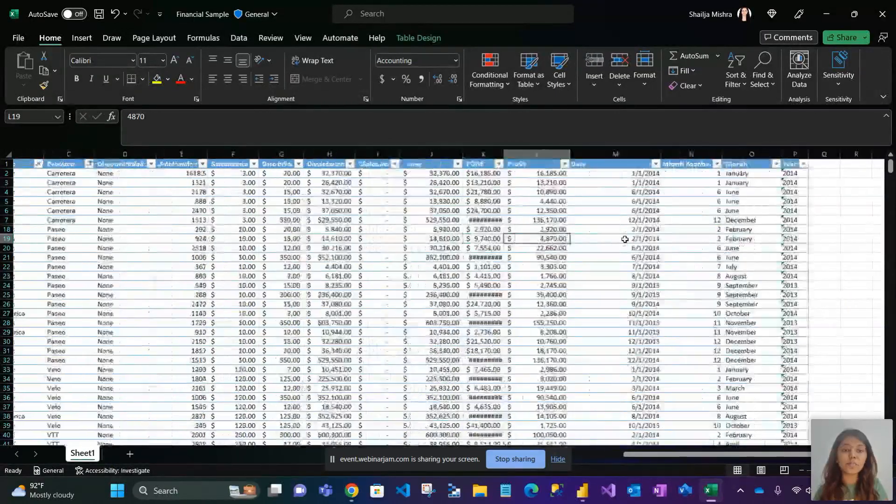
scroll(625, 239, "down", 6)
scroll(625, 239, "up", 6)
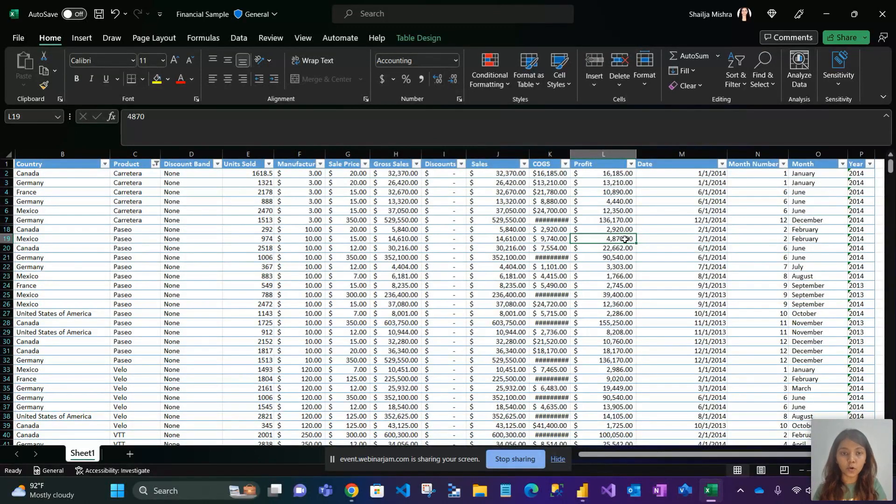
scroll(648, 285, "right", 2)
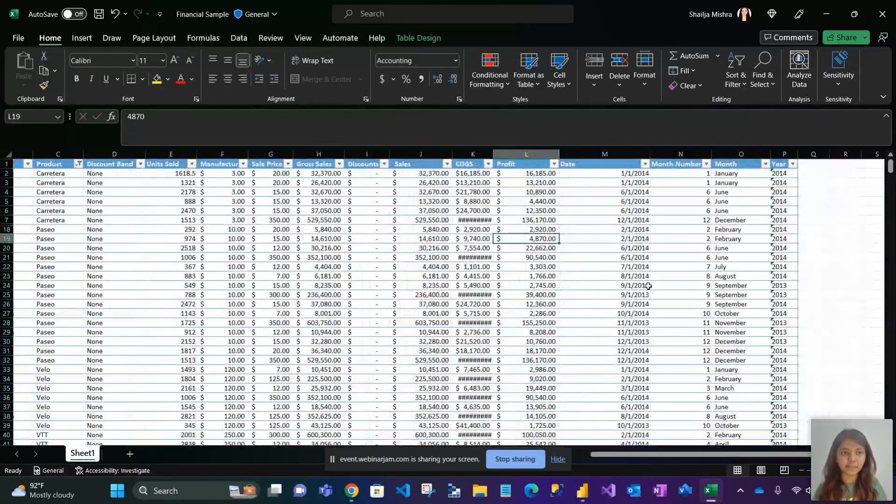
scroll(648, 285, "left", 3)
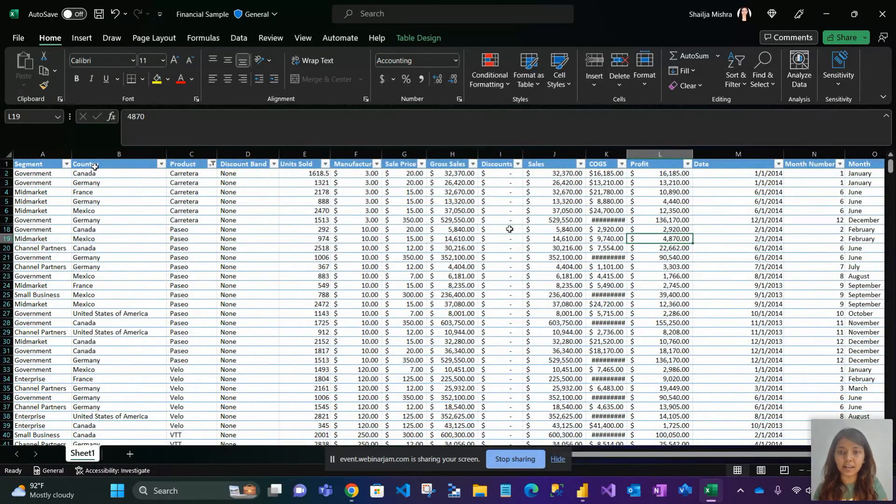
scroll(509, 229, "right", 2)
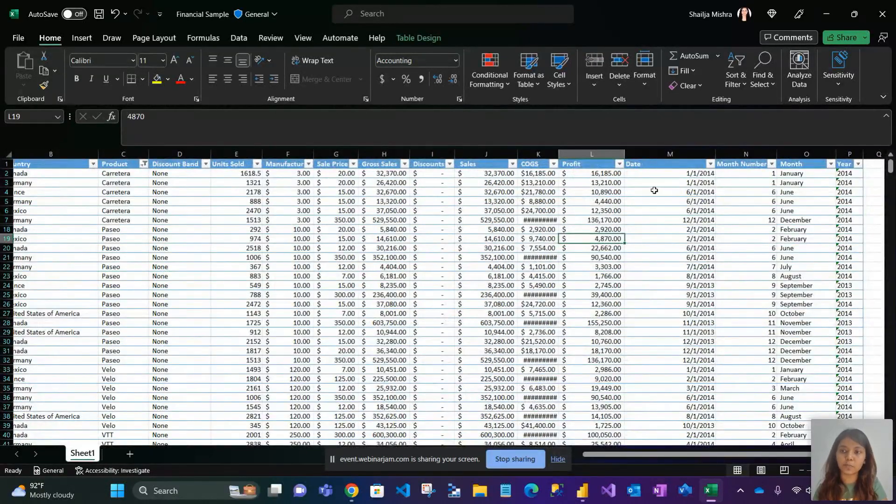
scroll(654, 190, "right", 2)
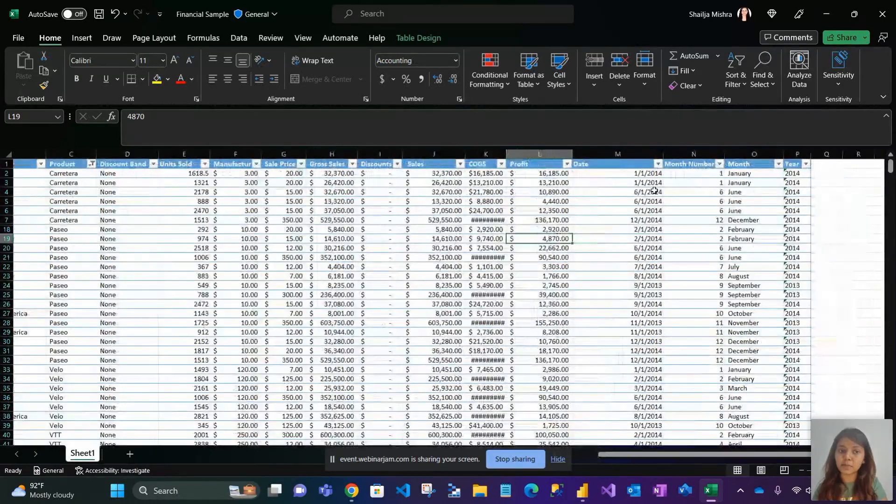
scroll(563, 289, "left", 4)
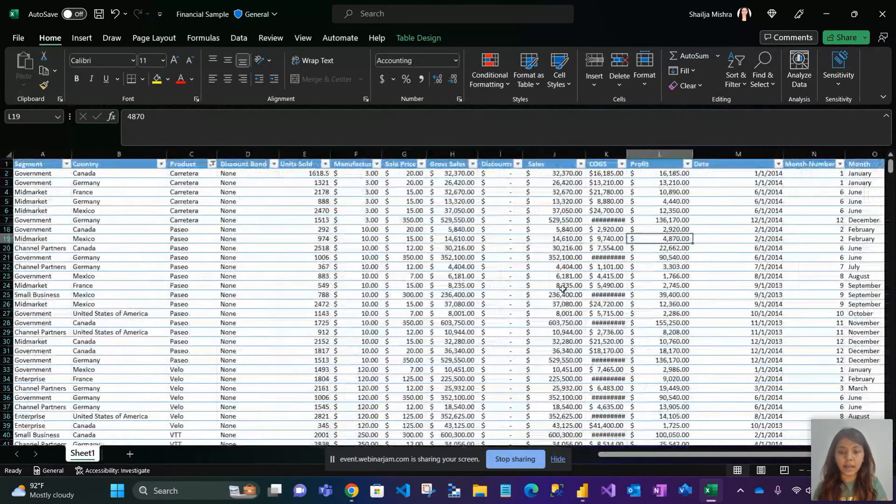
Switch to Power BI Desktop and review the File, Database, Power Platform and Azure data connectors without connecting to any
left_click(583, 490)
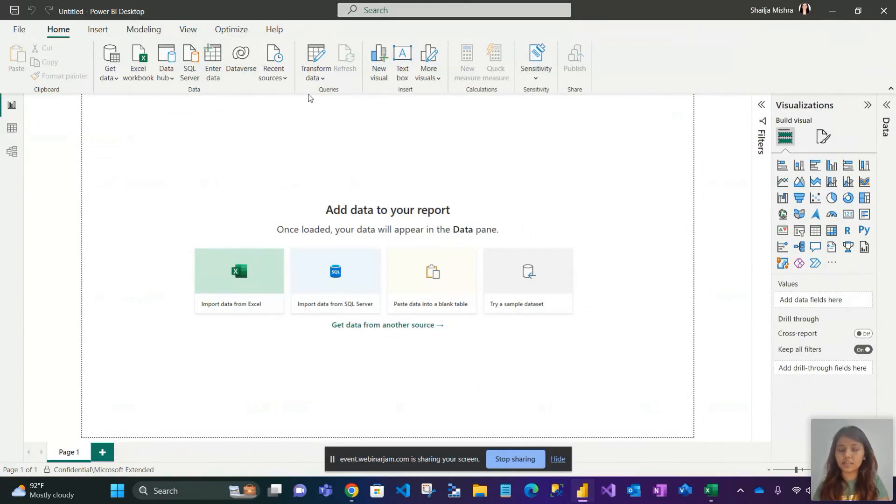
left_click(111, 74)
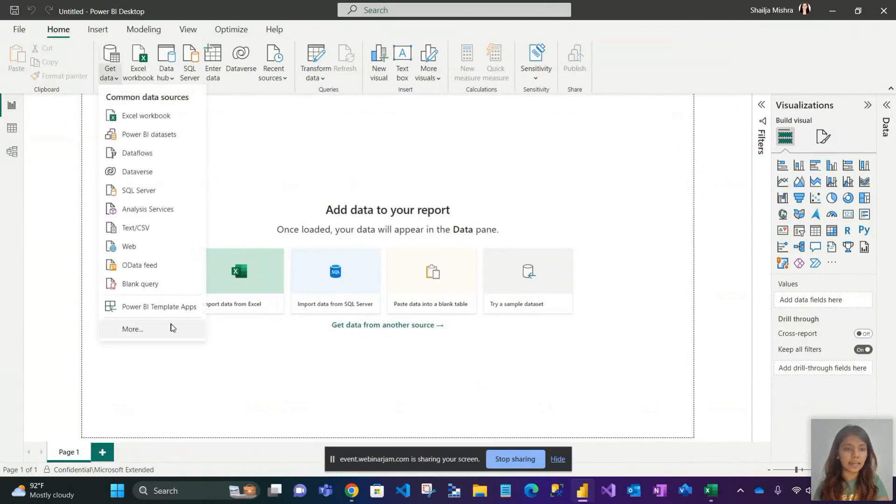
left_click(138, 330)
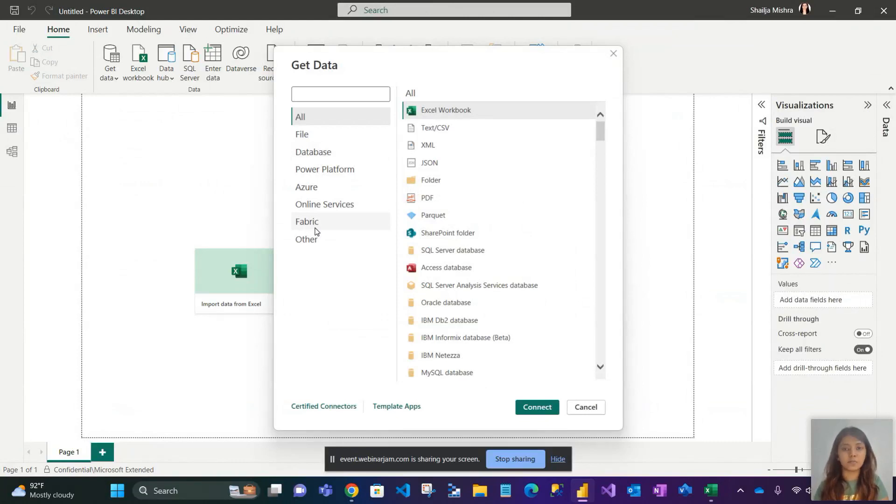
left_click(317, 135)
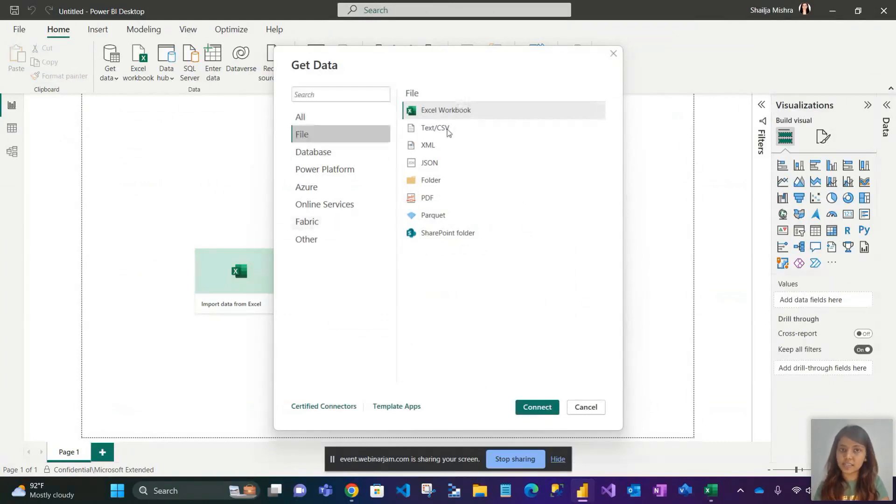
left_click(327, 153)
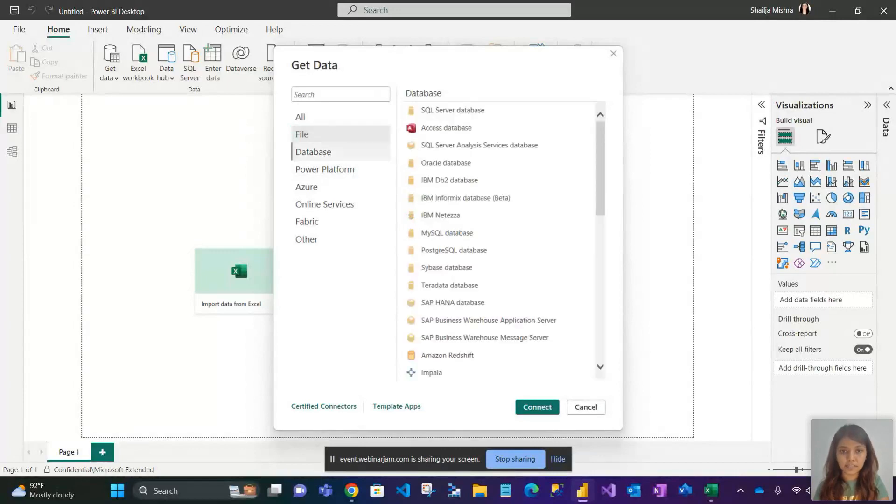
left_click(334, 173)
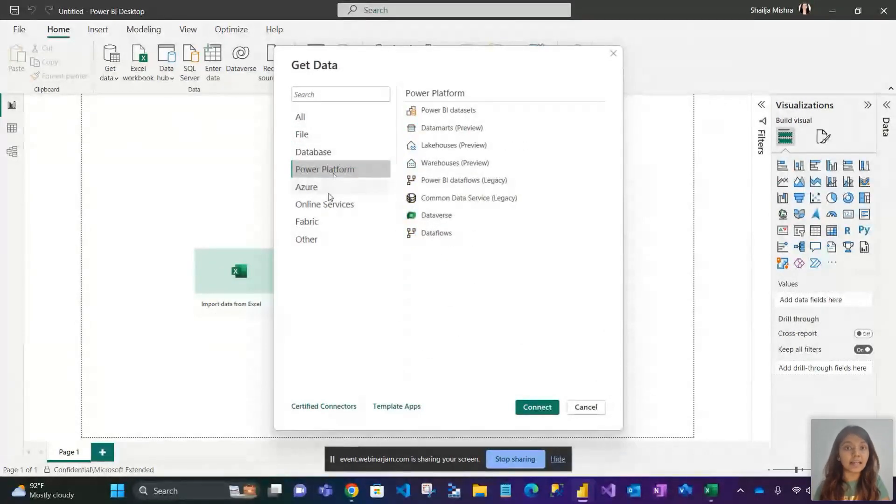
left_click(329, 195)
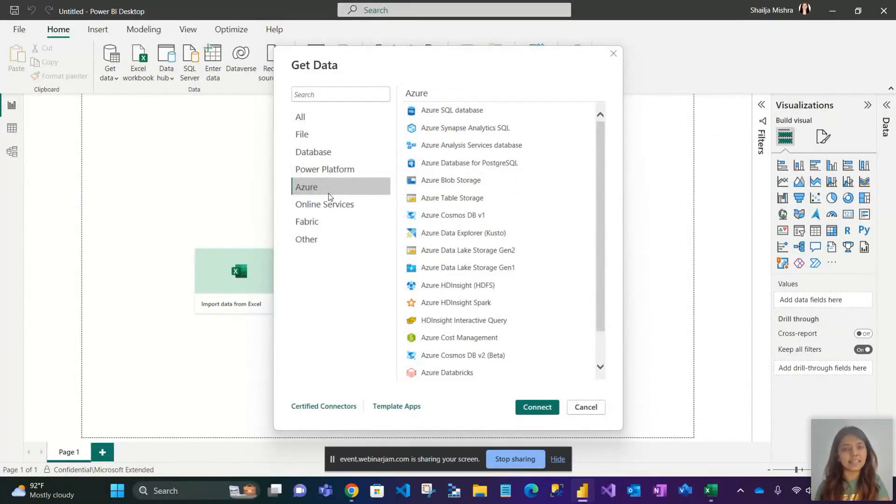
left_click(310, 121)
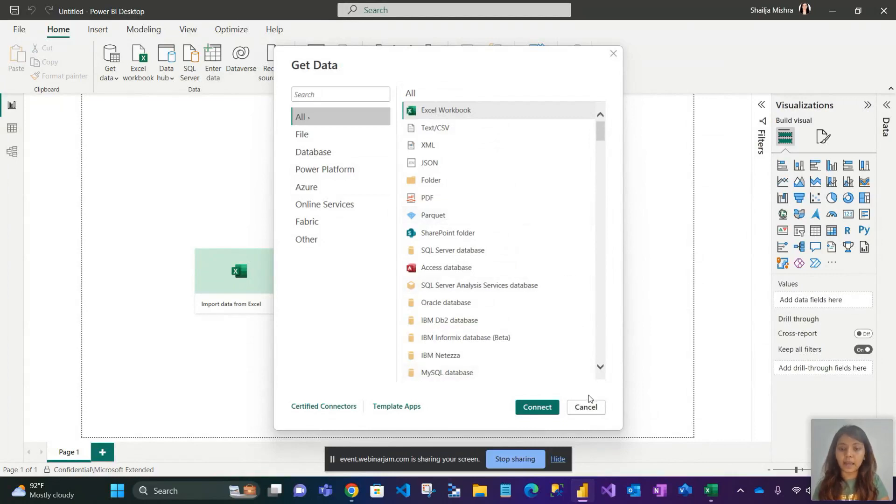
left_click(586, 407)
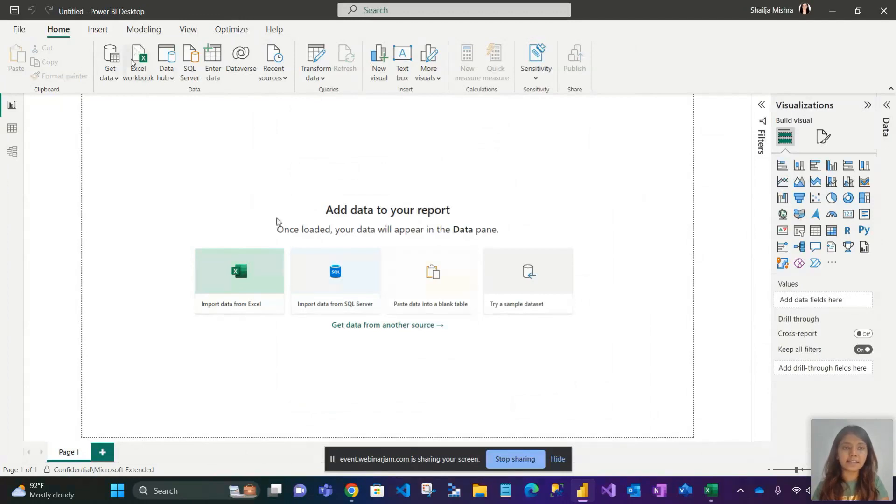
Connect to the Financial Sample Excel workbook, select its financials table and open it for transformation in Power Query Editor
left_click(139, 78)
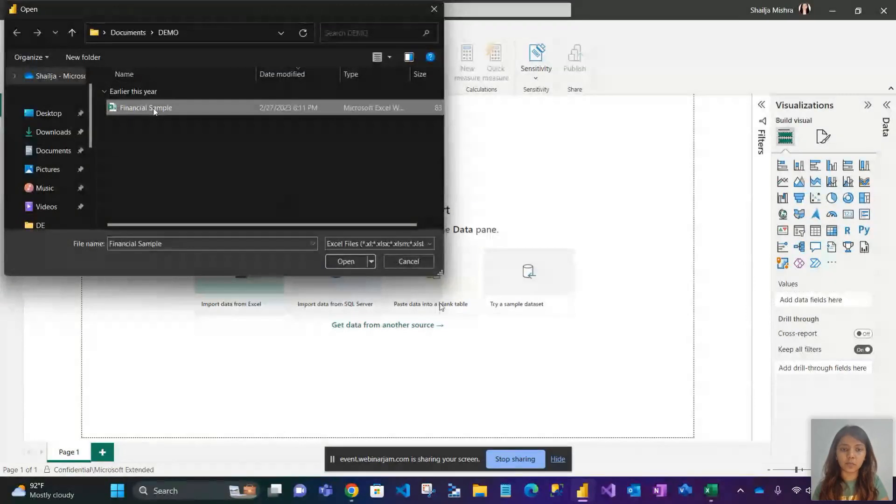
left_click(346, 262)
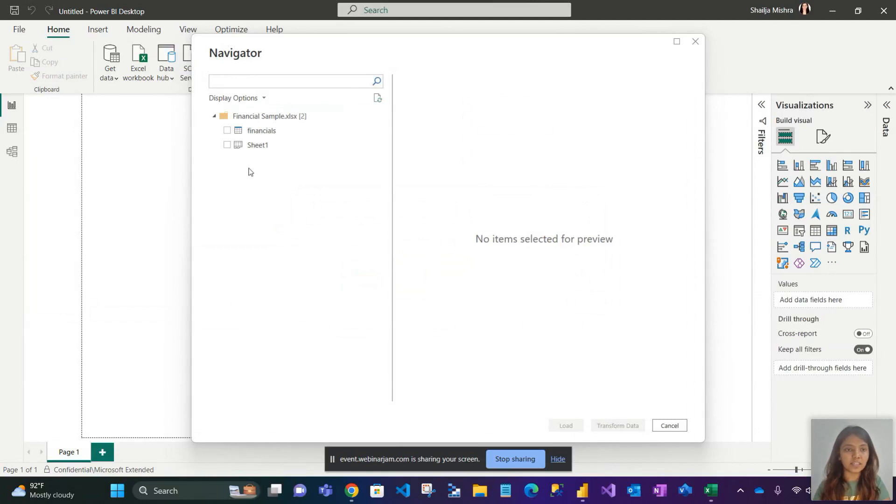
left_click(227, 130)
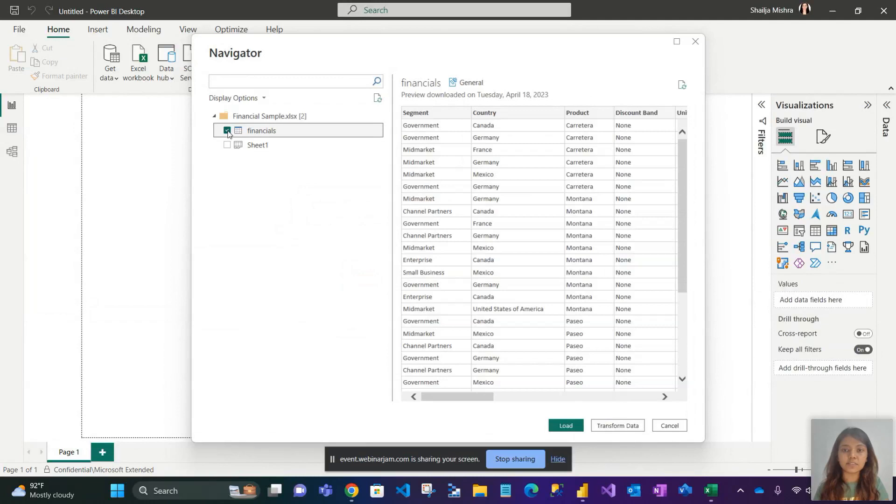
scroll(526, 220, "right", 10)
scroll(526, 219, "left", 10)
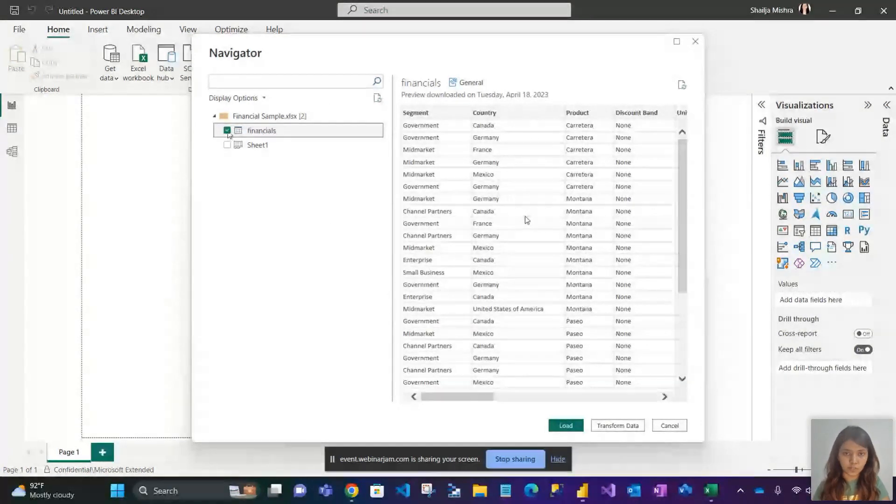
left_click(616, 425)
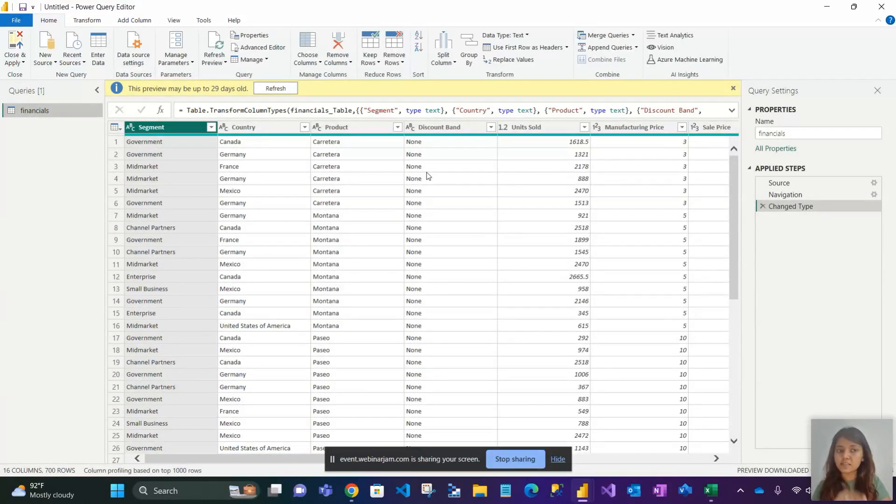
Examine the sort and filter options of the Segment column without applying any
left_click(211, 128)
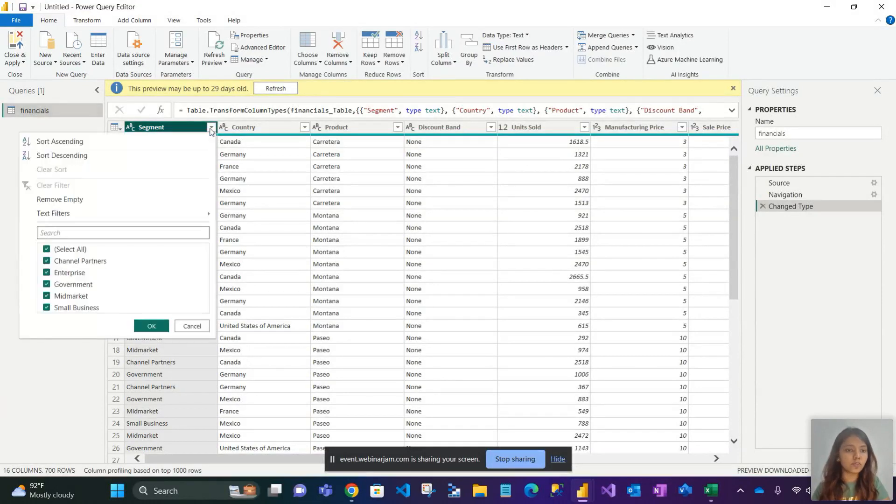
left_click(192, 326)
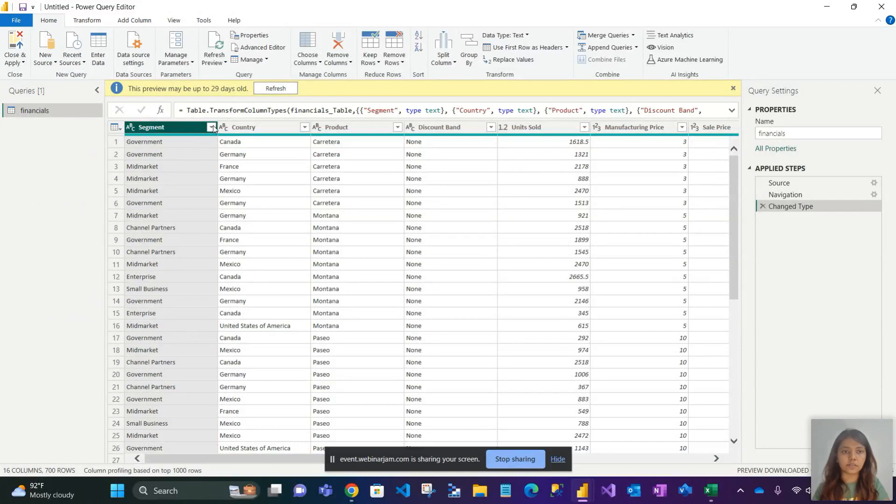
left_click(212, 128)
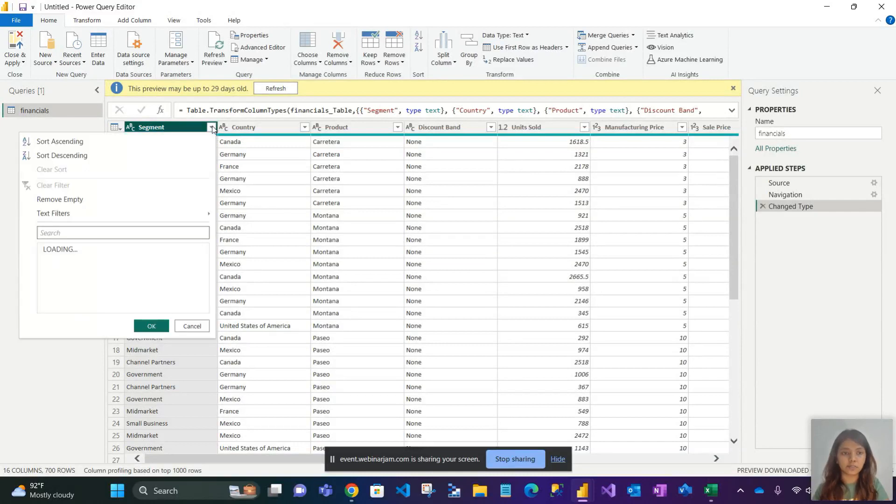
left_click(190, 326)
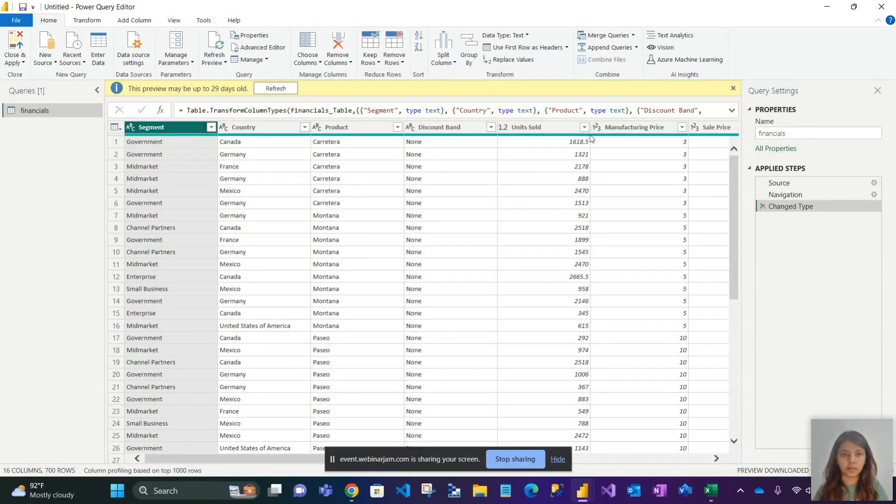
Change the Units Sold column's data type to Whole Number, replacing the current type conversion
left_click(542, 125)
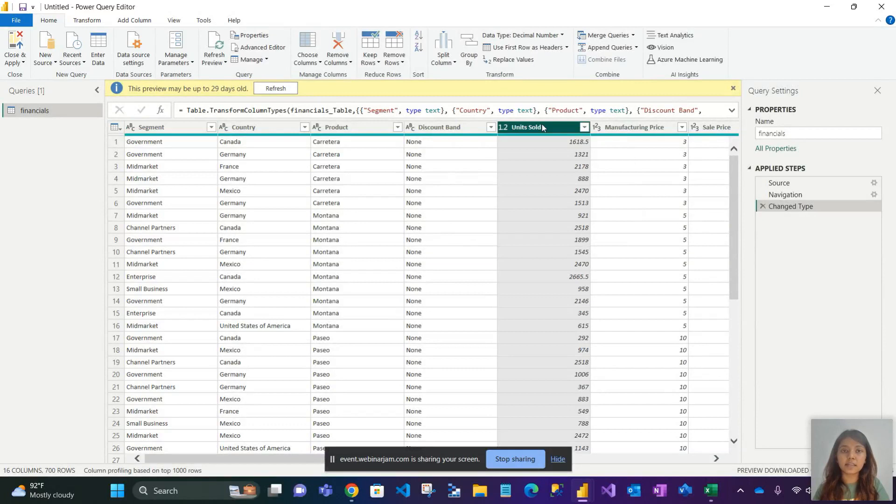
left_click(544, 38)
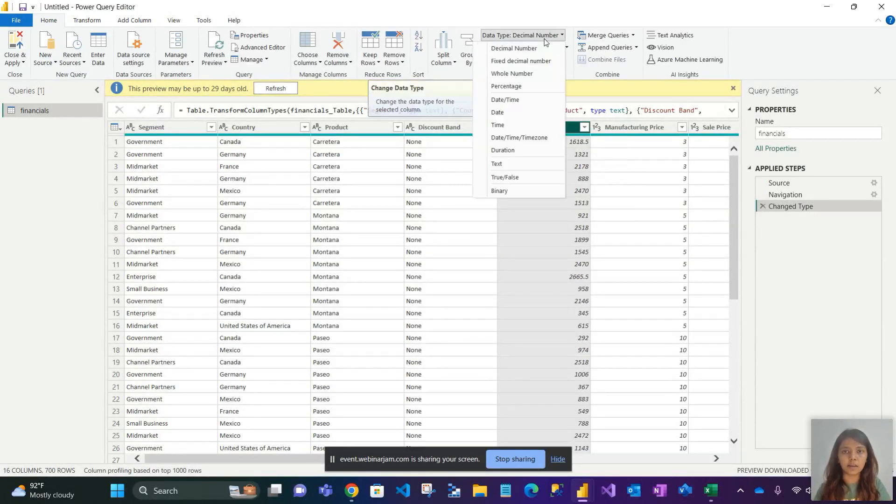
left_click(523, 82)
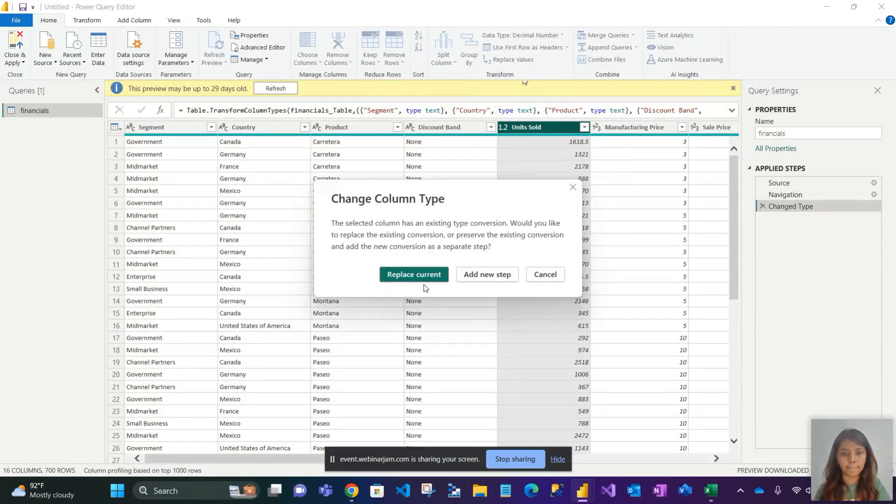
left_click(419, 275)
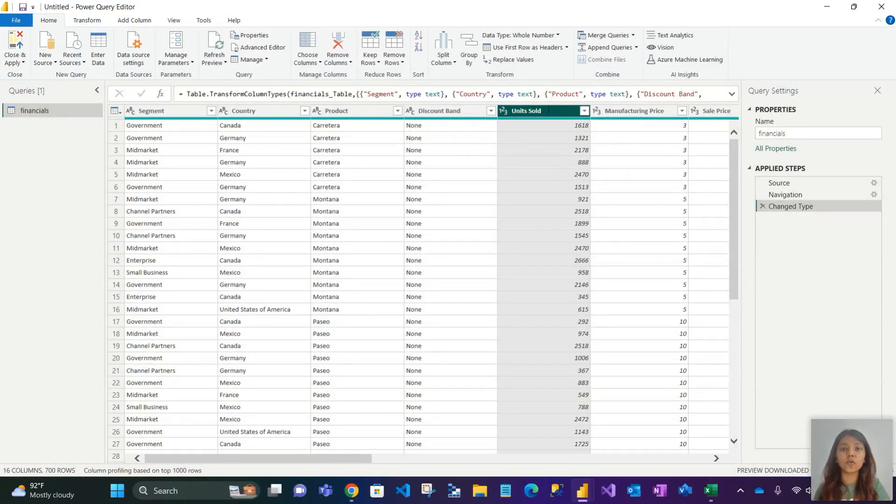
Convert the Segment column's text to uppercase and look through its rows
right_click(215, 114)
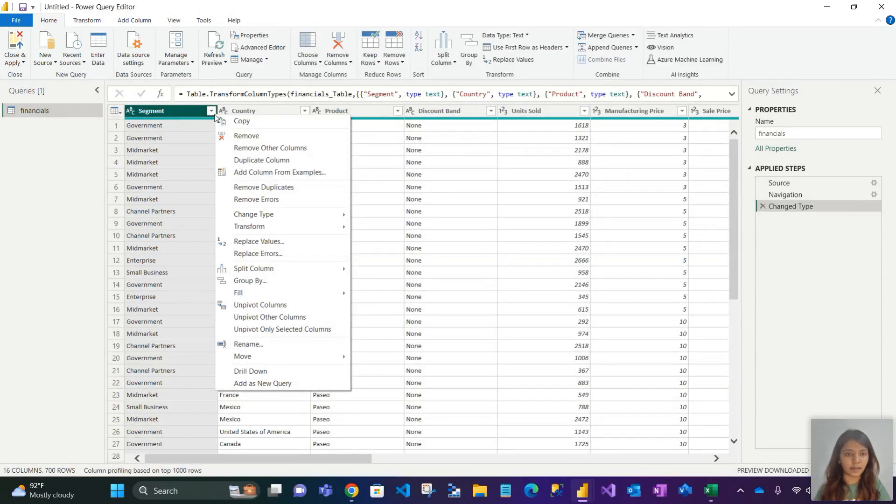
mouse_move(273, 218)
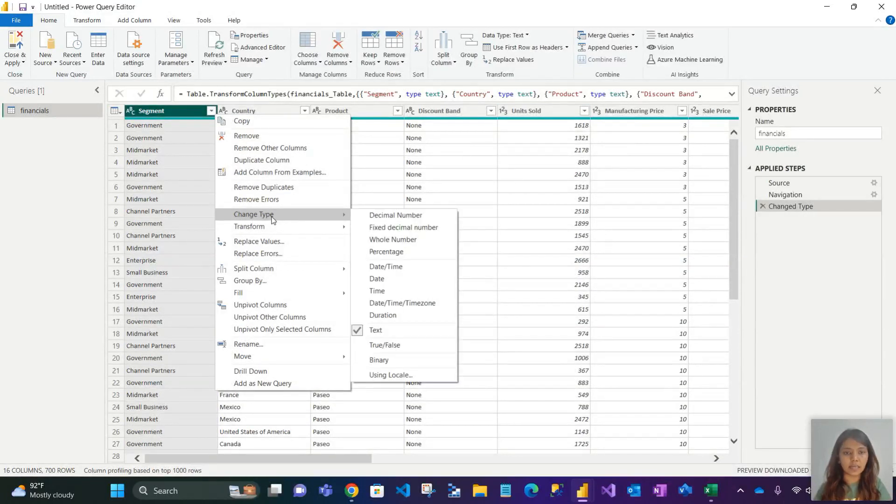
mouse_move(306, 228)
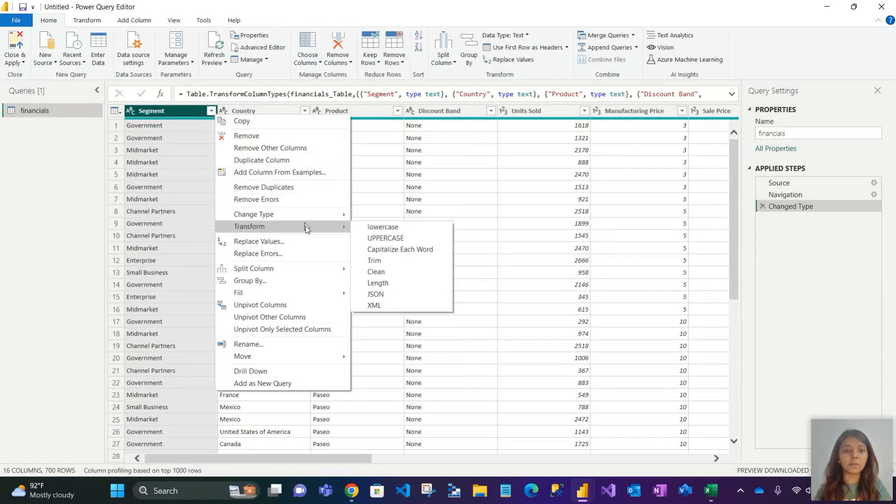
left_click(381, 239)
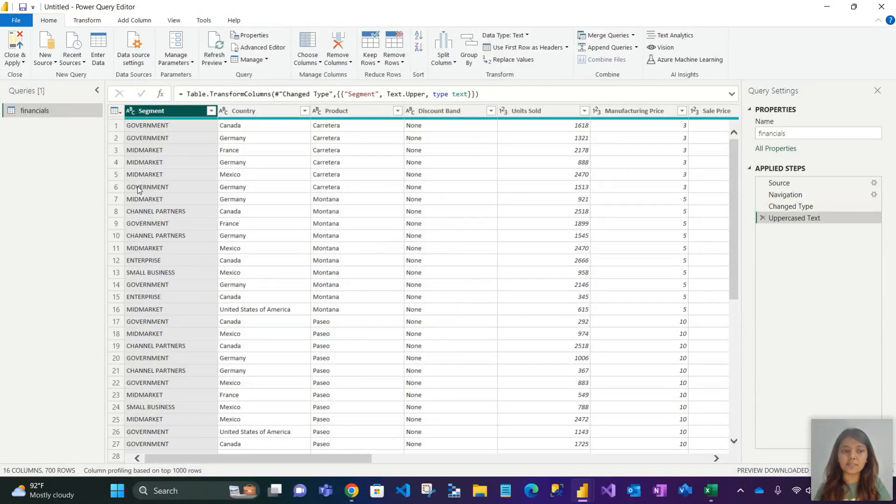
scroll(137, 189, "down", 15)
scroll(138, 189, "up", 15)
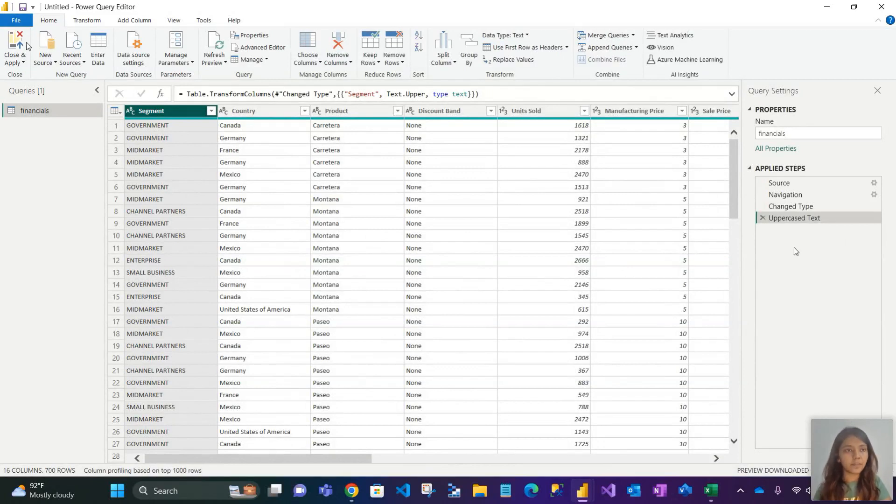
Apply the query changes, close Power Query Editor and expand the financials table's field list in the report
left_click(16, 59)
left_click(33, 75)
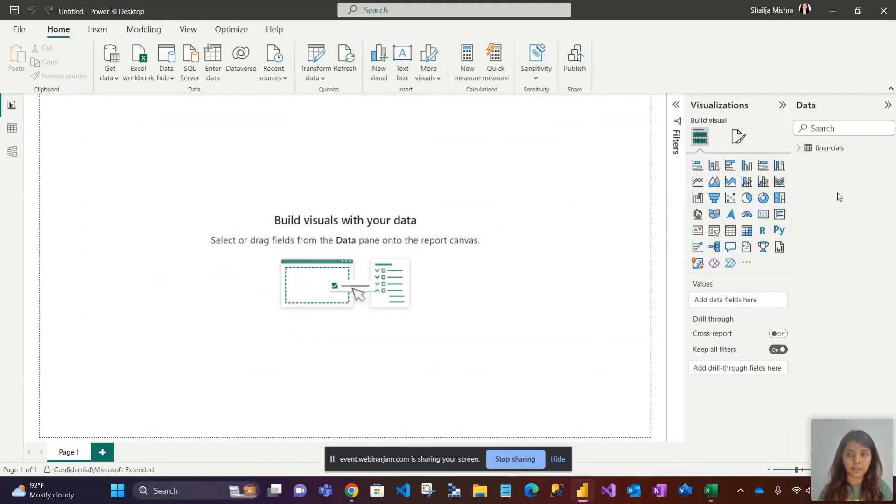
left_click(800, 149)
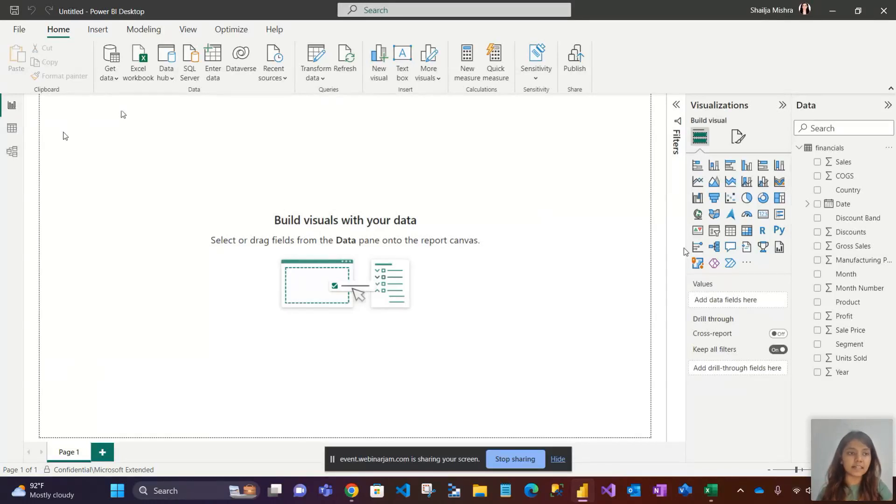
Look through the rows and columns of the loaded financials table in Data view and return to Report view
left_click(12, 131)
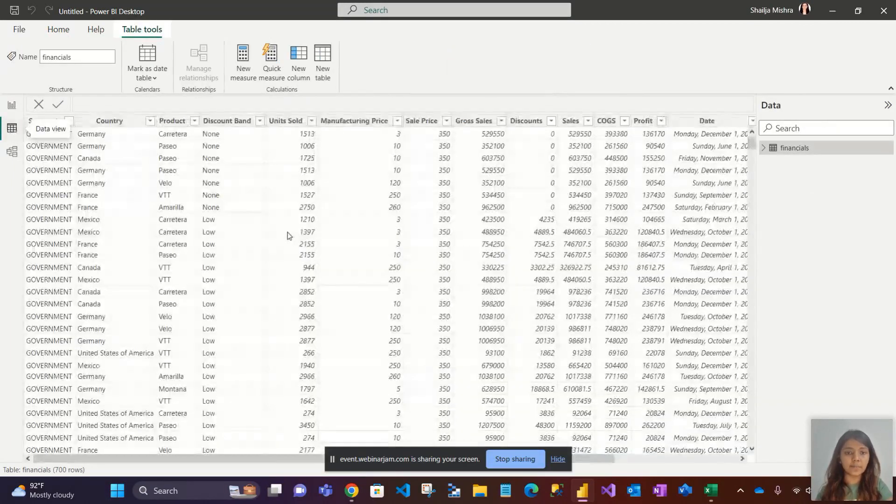
scroll(288, 236, "right", 5)
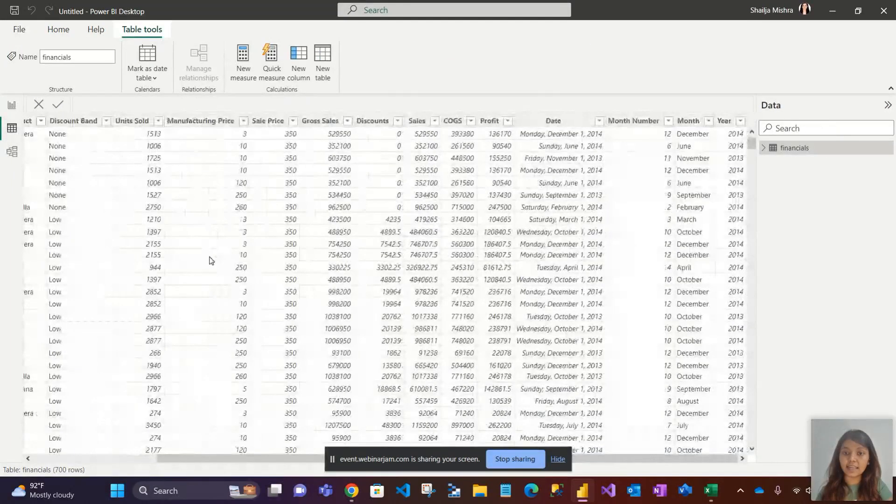
scroll(209, 260, "left", 5)
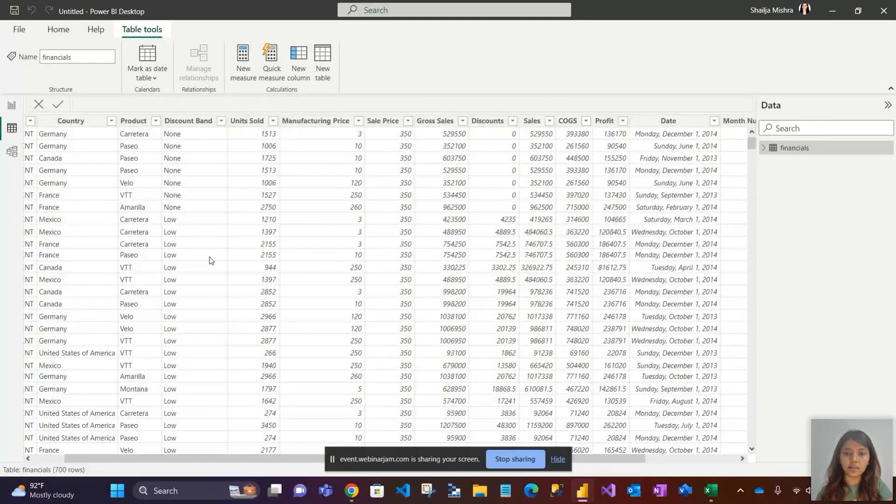
scroll(209, 260, "down", 8)
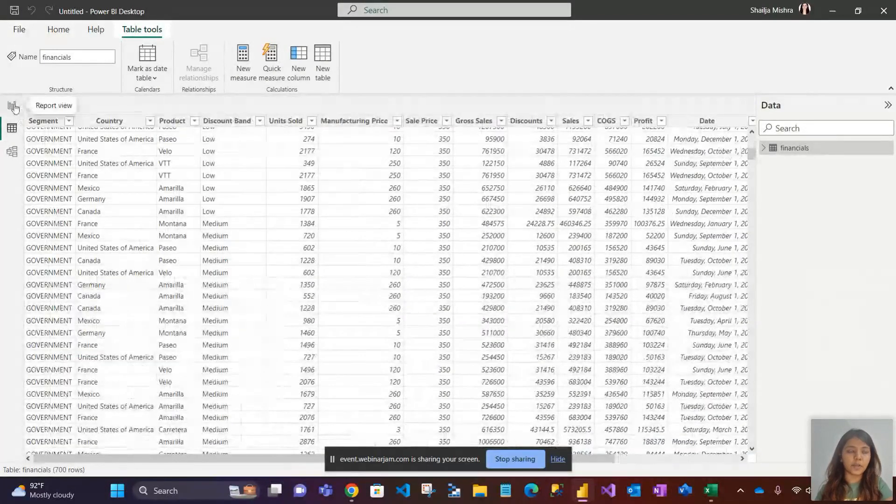
left_click(13, 105)
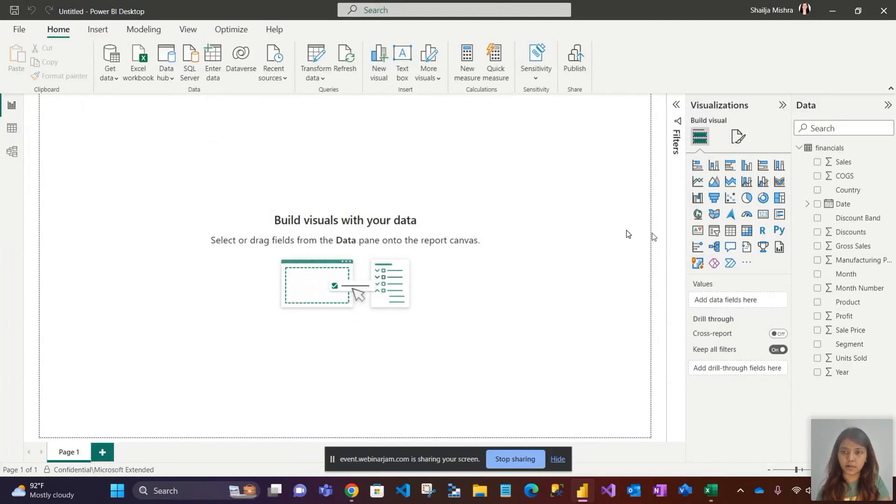
Add a clustered column chart with Profit on the Y-axis and the Date hierarchy on the X-axis
left_click(746, 166)
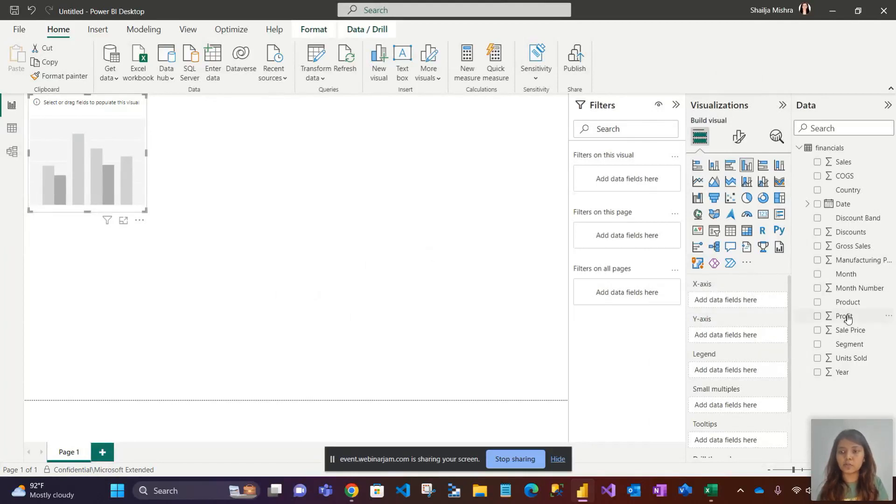
left_click_drag(848, 317, 751, 336)
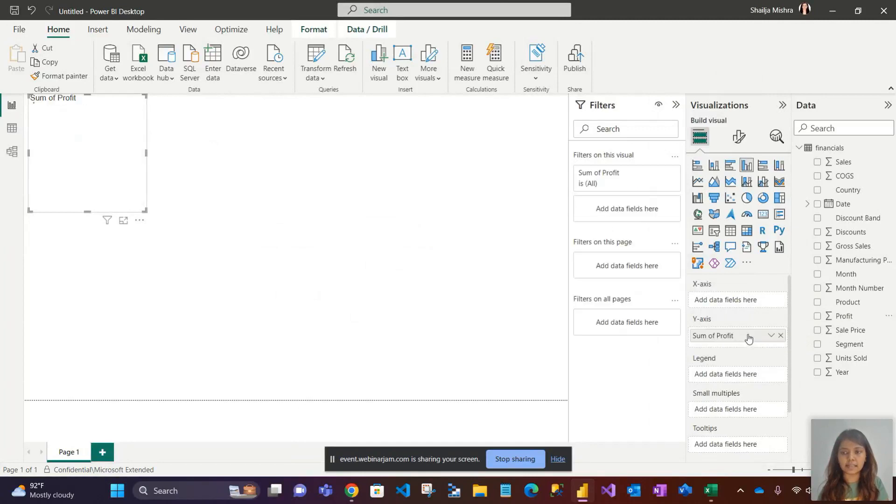
left_click_drag(843, 203, 742, 301)
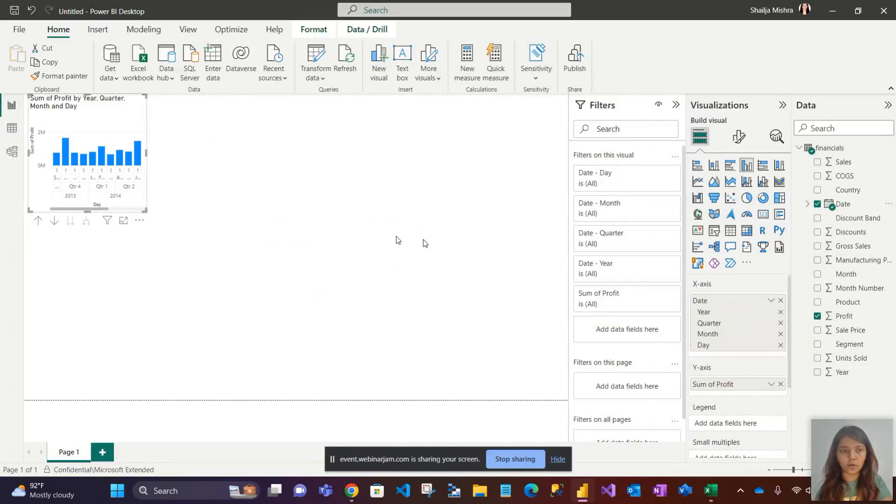
Widen the profit chart to about twice its width and move it to the upper right of the report page
left_click_drag(146, 151, 295, 153)
left_click_drag(216, 122, 486, 113)
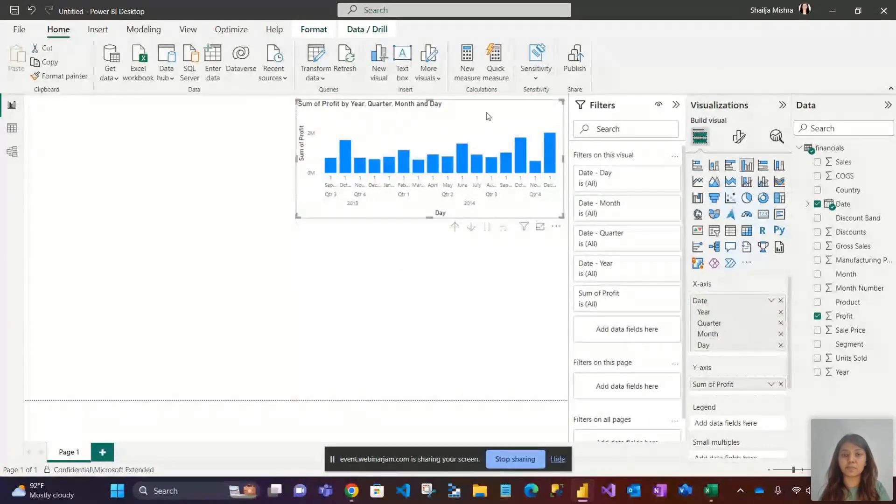
left_click(329, 278)
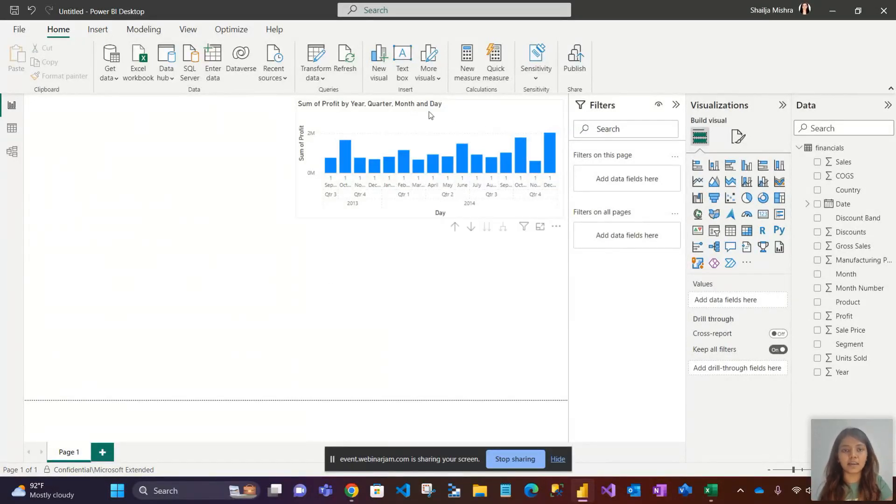
mouse_move(429, 112)
left_mouse_down()
mouse_move(243, 146)
mouse_move(389, 132)
mouse_move(373, 138)
mouse_move(401, 142)
mouse_move(430, 116)
left_mouse_up()
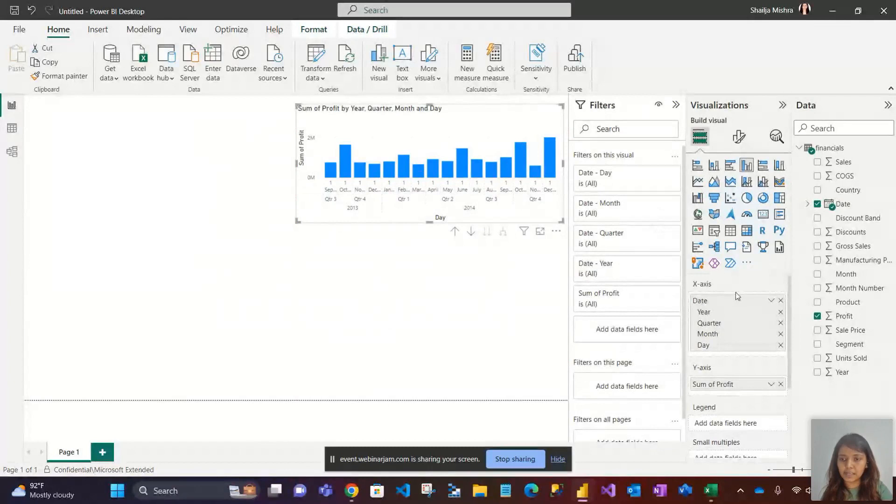
Remove the Day and Quarter levels from the chart's X-axis and check the December 2014 column's profit
left_click(780, 345)
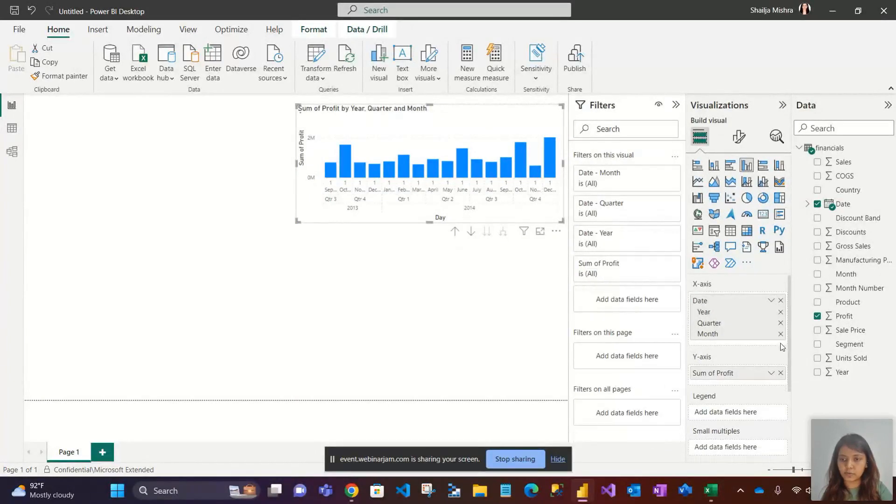
left_click(780, 323)
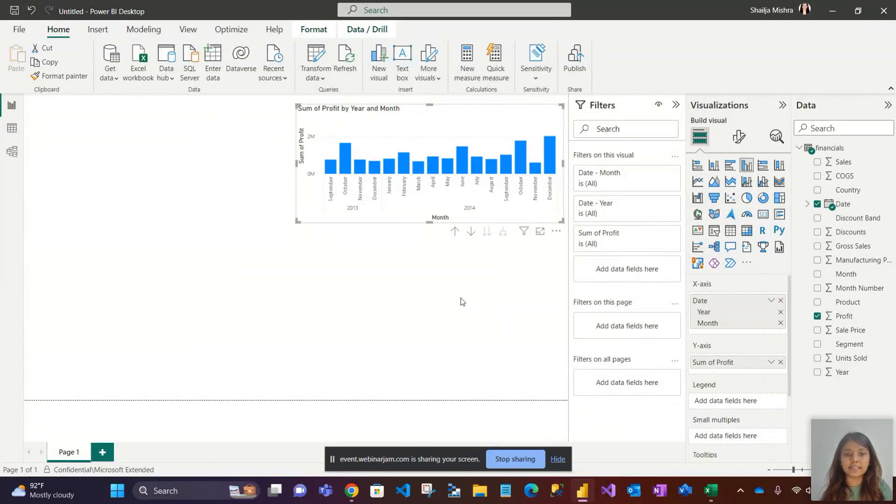
left_click(435, 295)
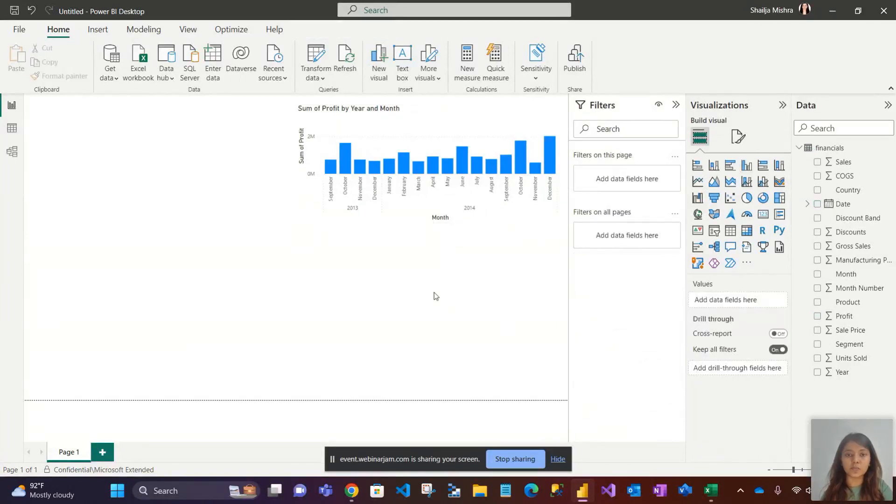
left_click(452, 116)
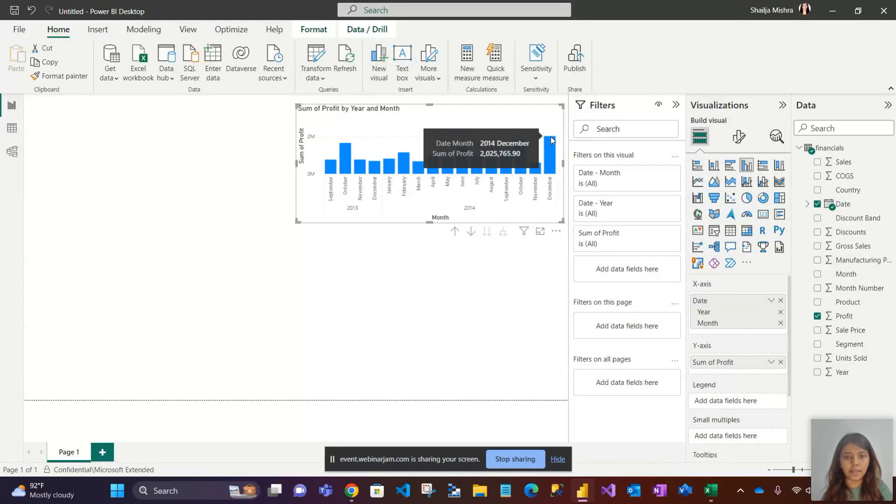
left_click(462, 278)
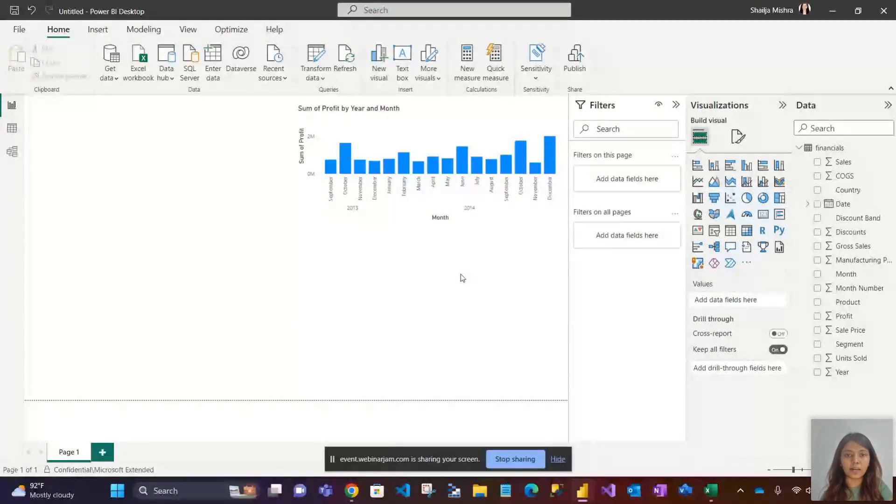
Make both the values and the title of the profit chart's X-axis bold
left_click(459, 123)
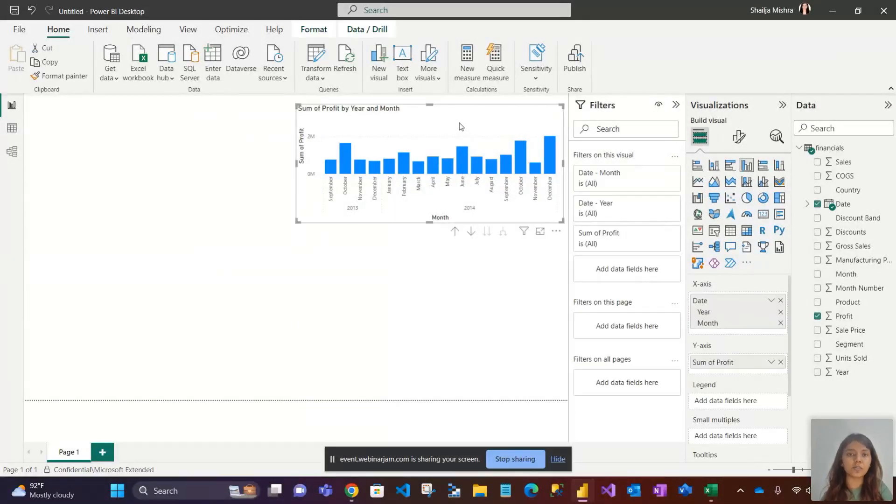
left_click(738, 138)
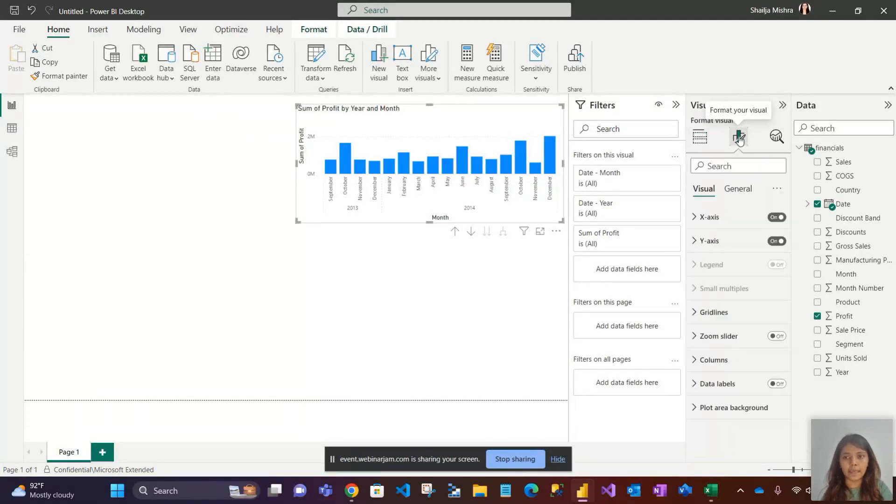
left_click(707, 217)
left_click(702, 292)
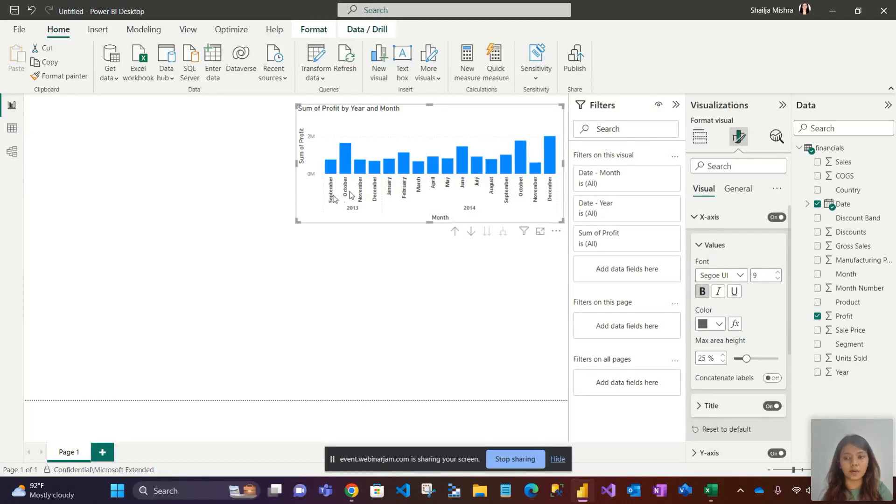
left_click(700, 246)
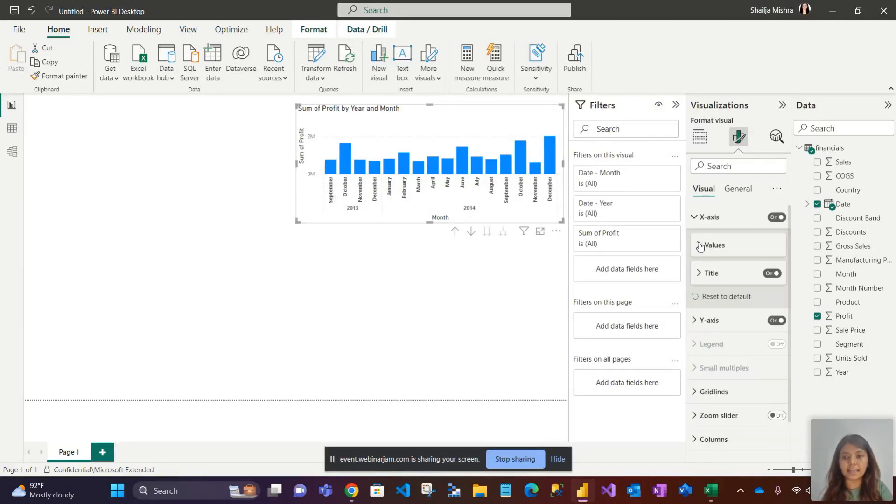
left_click(700, 274)
left_click(702, 381)
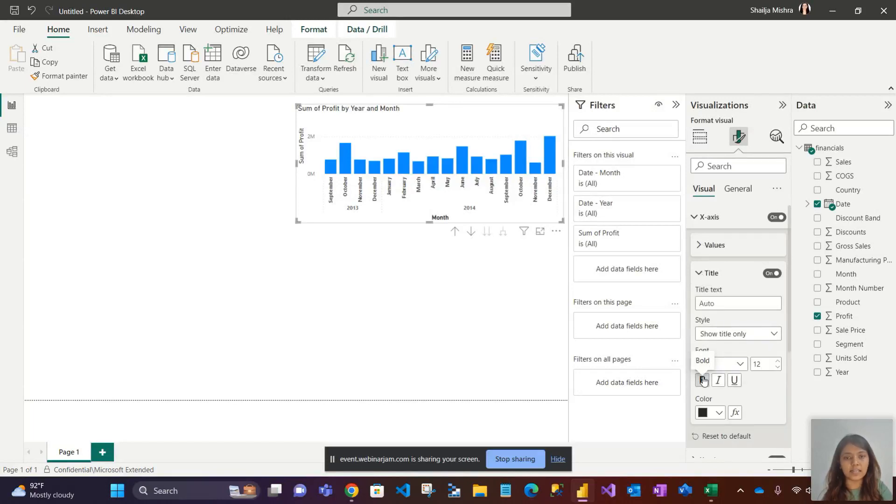
left_click(693, 217)
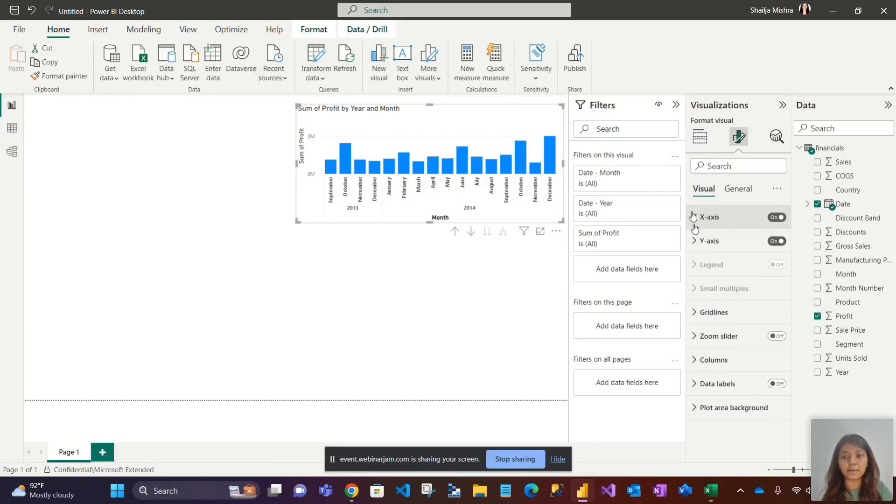
Make the values on the profit chart's Y-axis bold
left_click(696, 239)
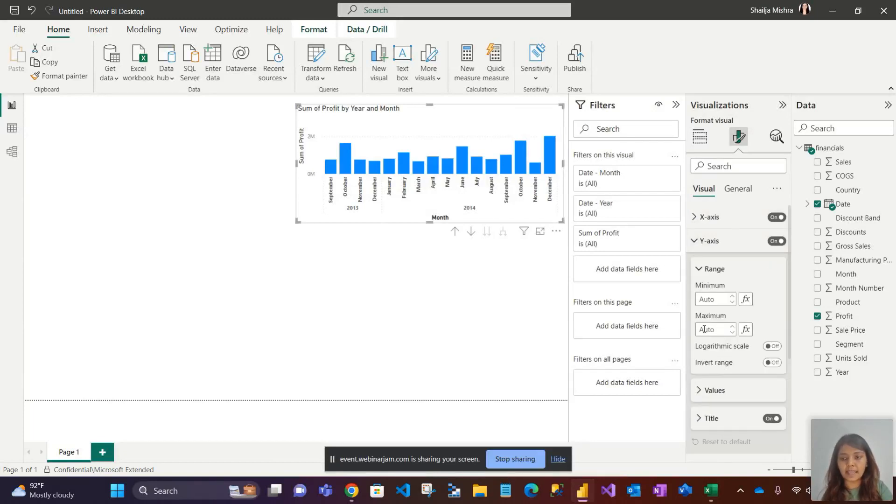
left_click(698, 388)
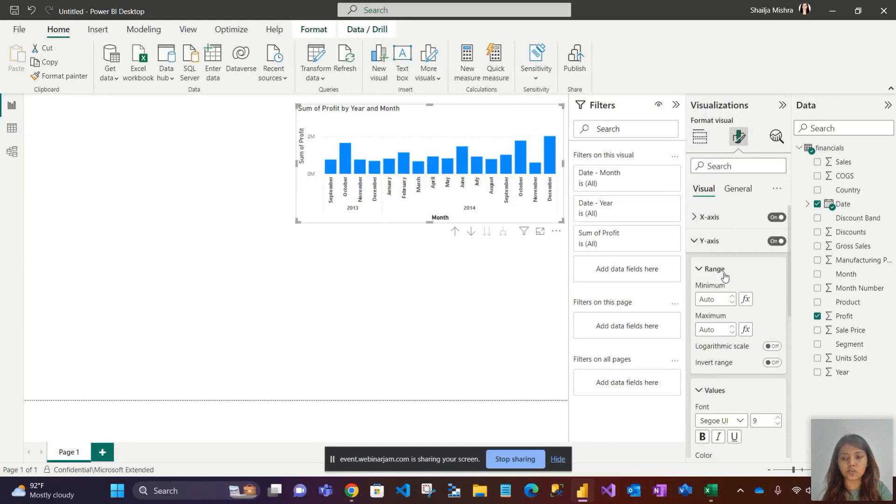
left_click(701, 436)
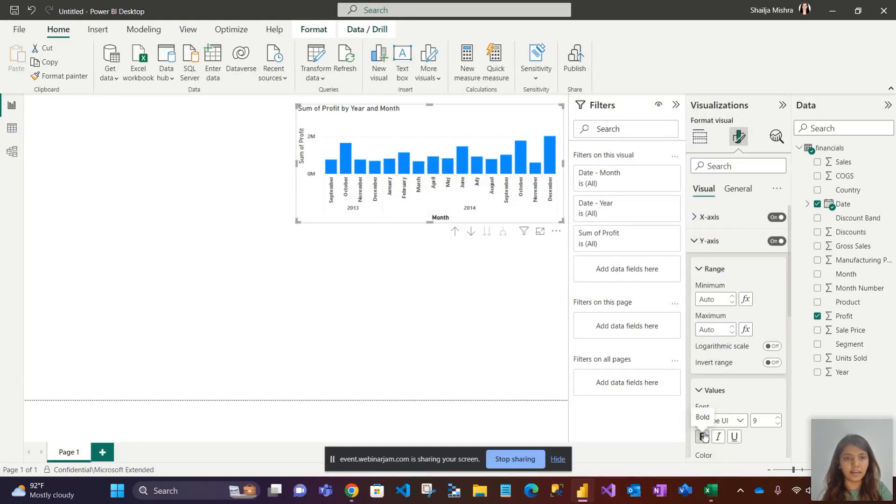
left_click(698, 269)
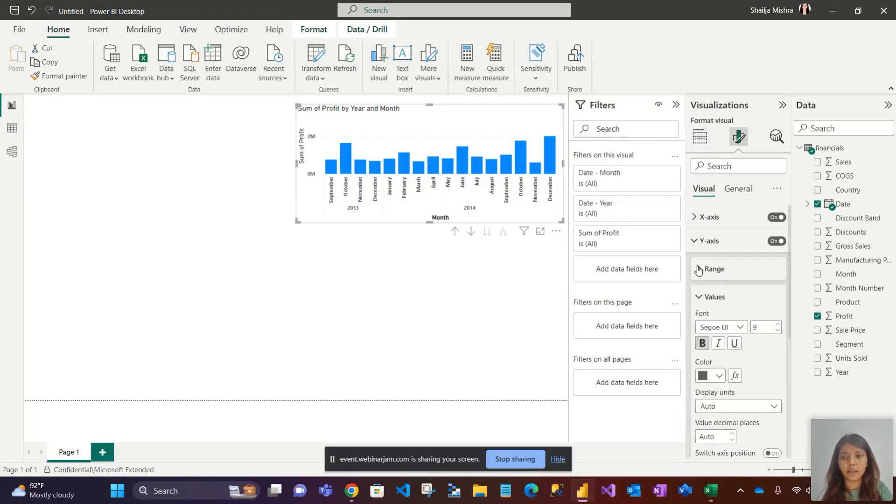
Try a light blue background on the profit chart and set it back to white
left_click(742, 190)
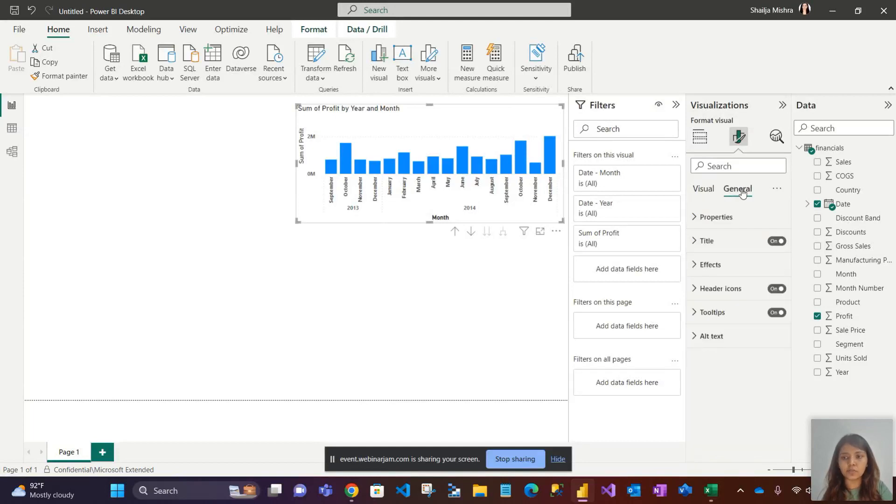
left_click(695, 267)
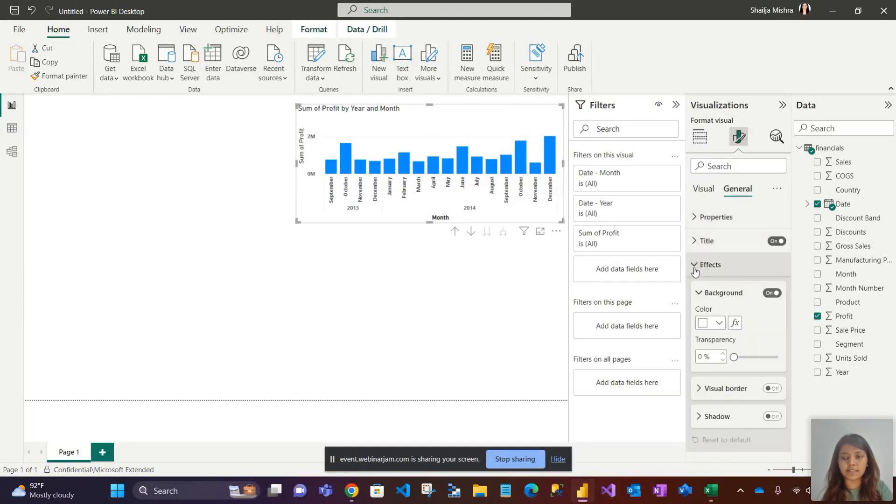
left_click(719, 322)
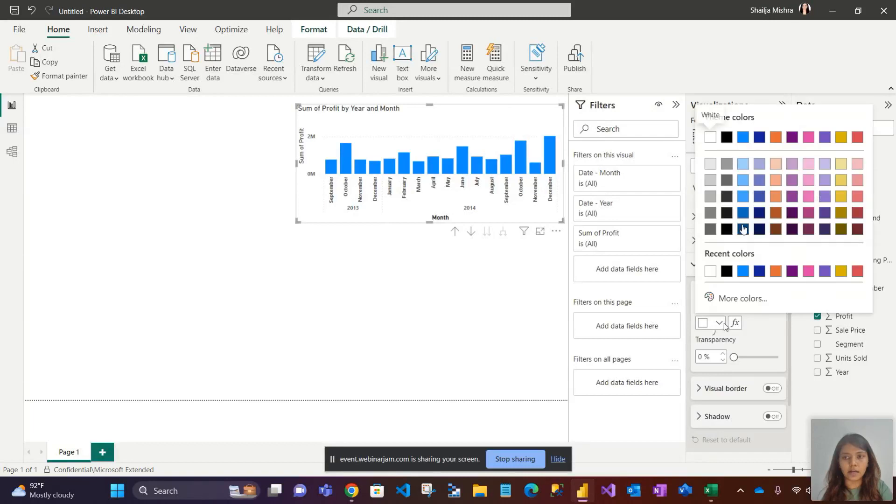
left_click(742, 165)
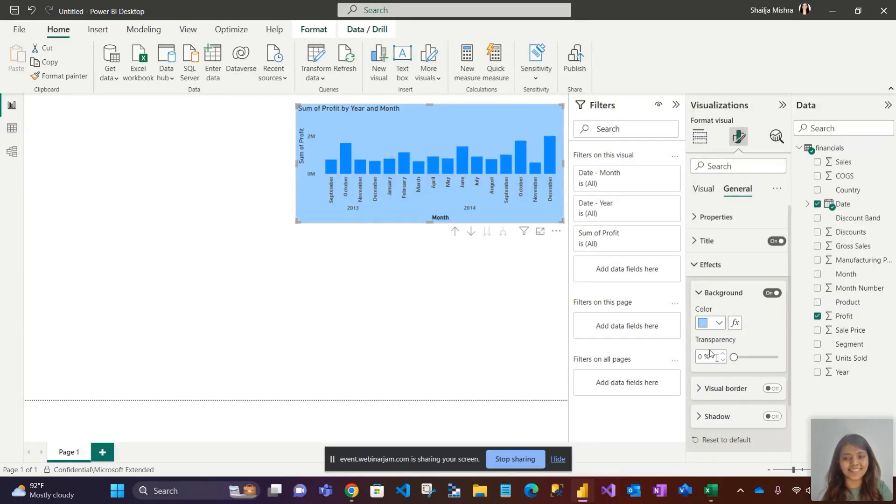
left_click(719, 324)
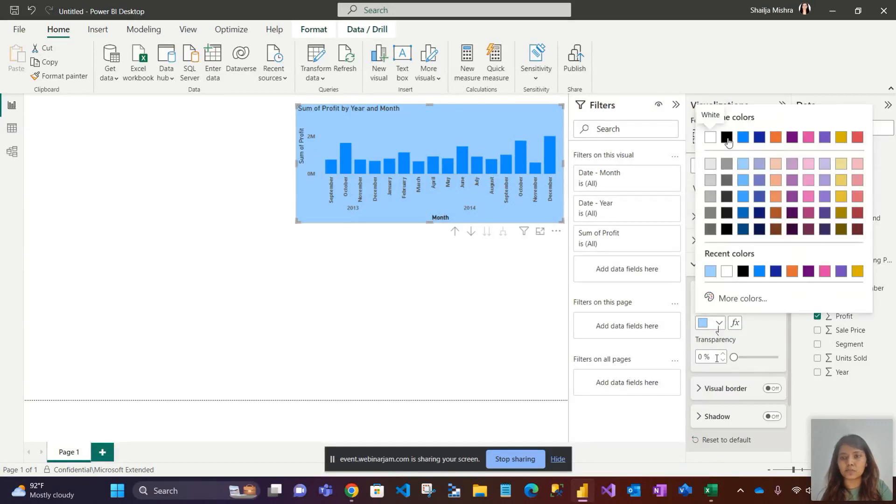
left_click(710, 140)
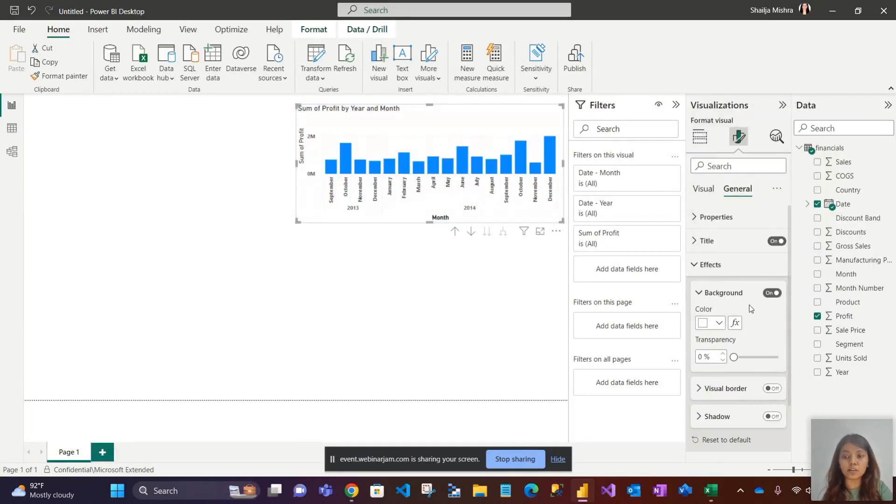
left_click(698, 264)
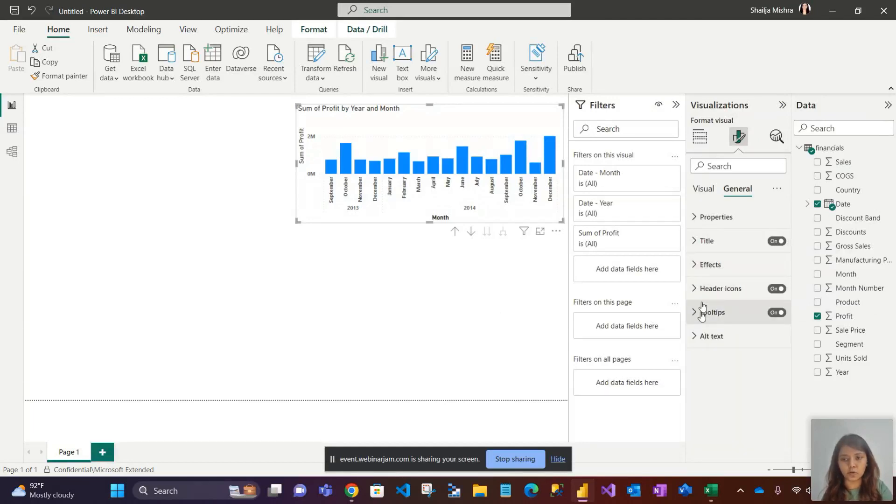
Turn on the visual border and the shadow for the profit chart
left_click(696, 269)
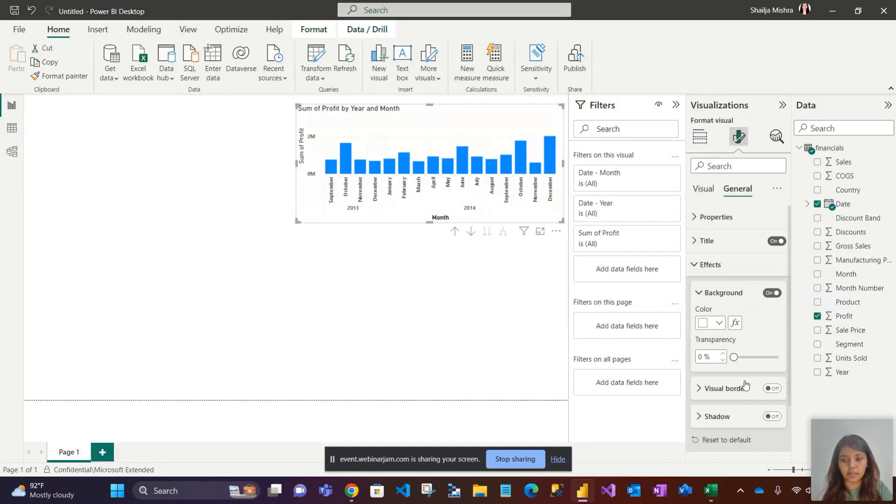
left_click(773, 389)
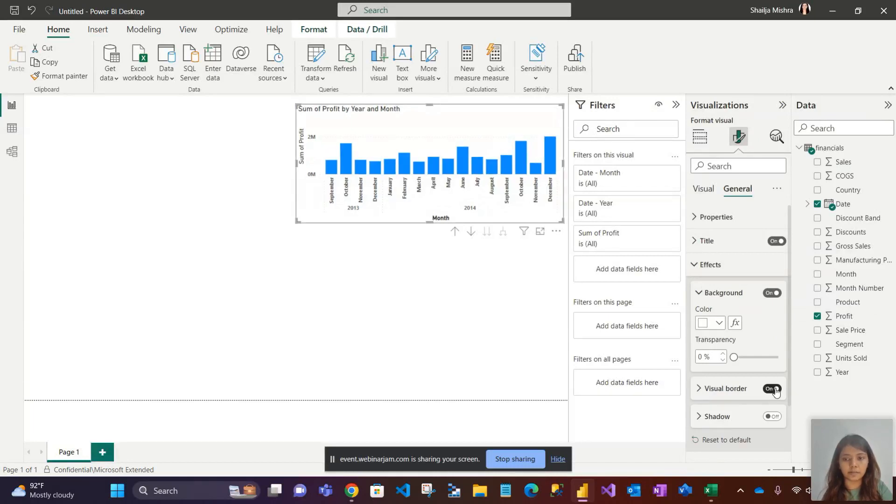
left_click(545, 309)
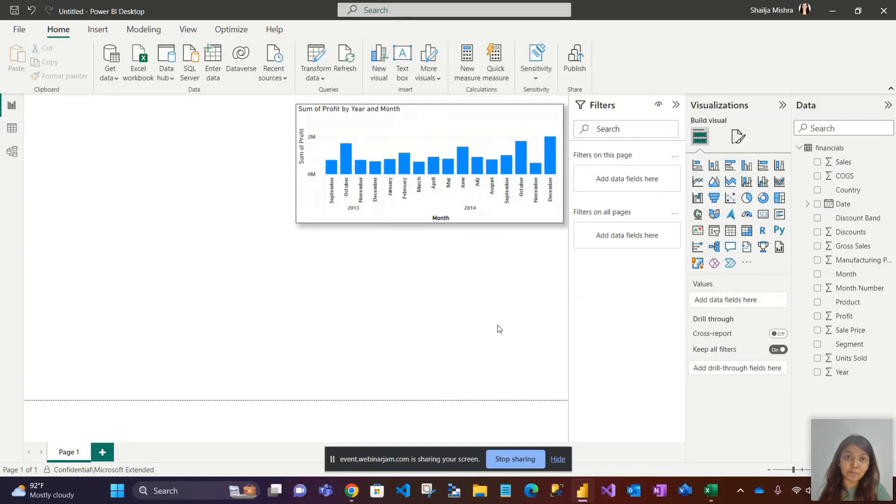
Convert the profit column chart into a line chart
mouse_move(489, 128)
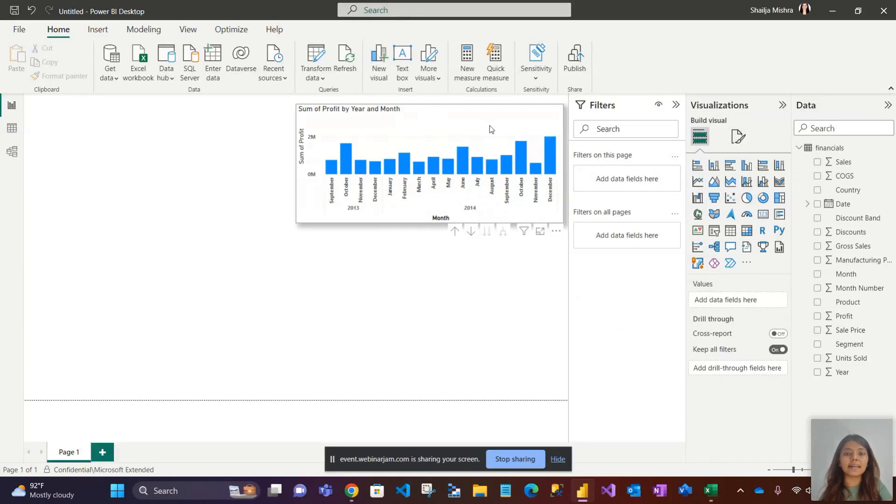
left_click(490, 126)
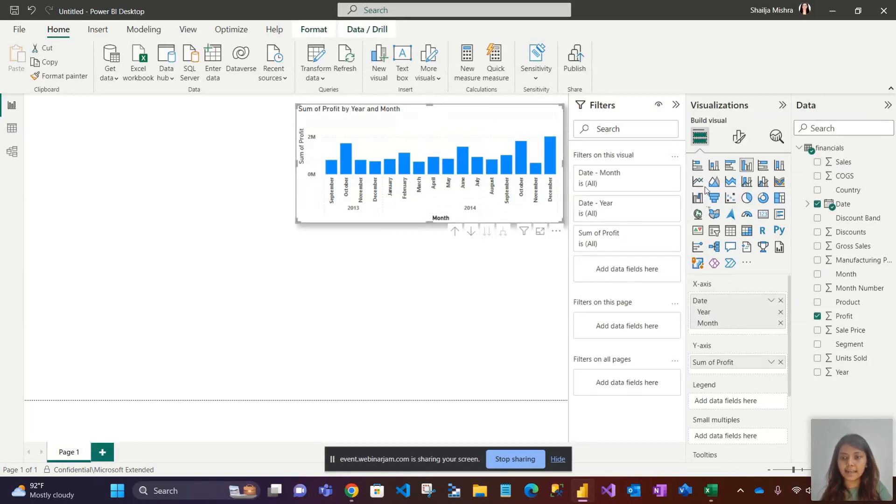
left_click(698, 183)
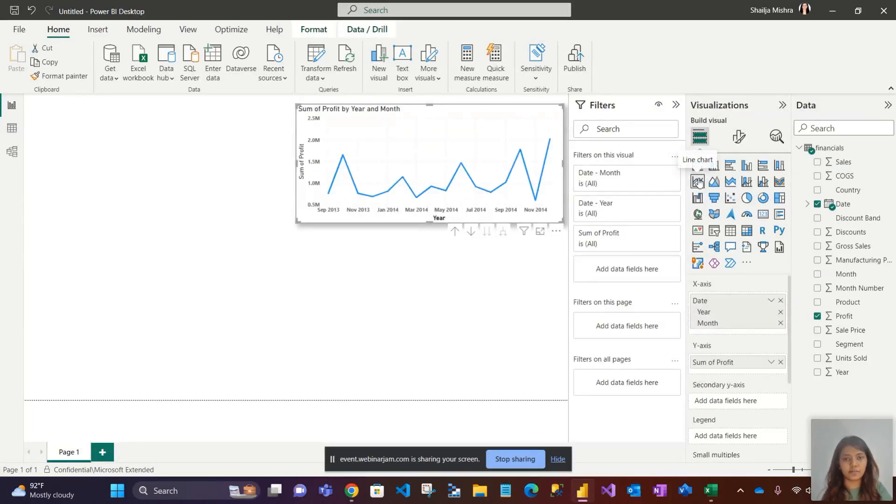
Add an empty map visual and move it level with the line chart in the upper part of the page
left_click(432, 272)
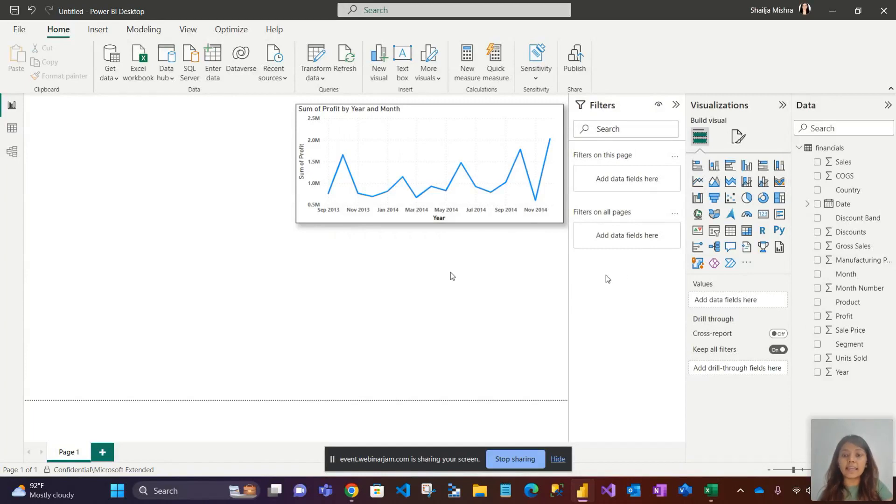
left_click(699, 214)
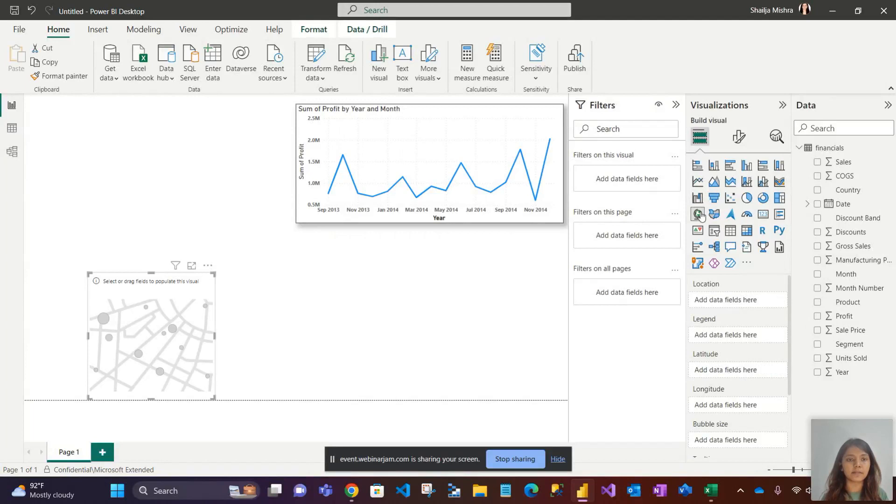
left_click_drag(208, 300, 214, 132)
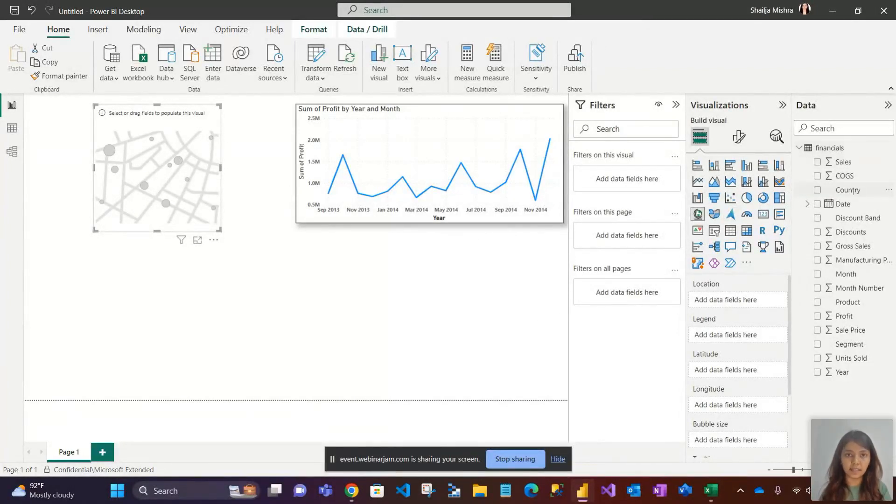
Assign Country as the map's location and Profit as its bubble size
left_click_drag(852, 191, 748, 303)
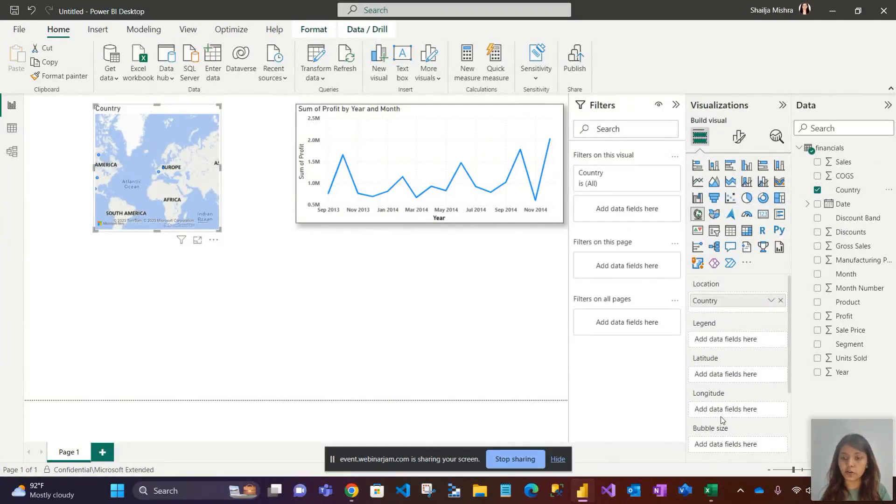
scroll(721, 419, "down", 2)
left_click_drag(850, 316, 742, 410)
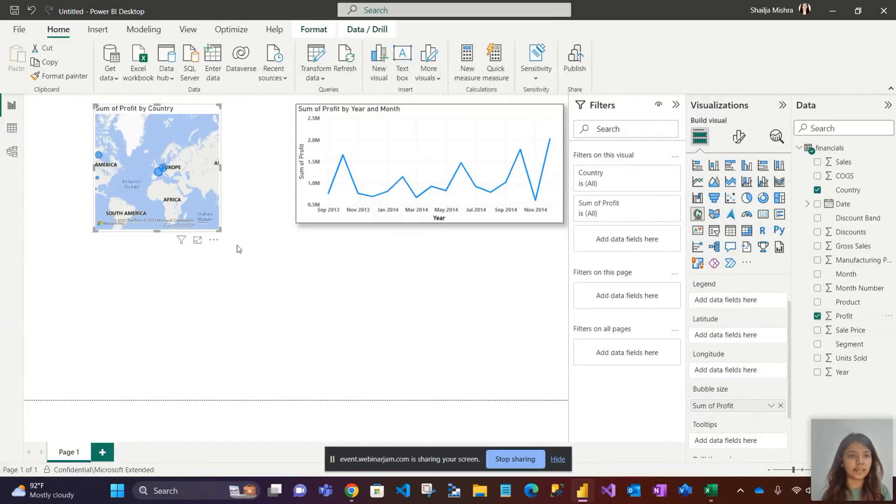
Widen the map on both sides to about twice its width and check the profit for France and Canada
left_click_drag(221, 168, 270, 164)
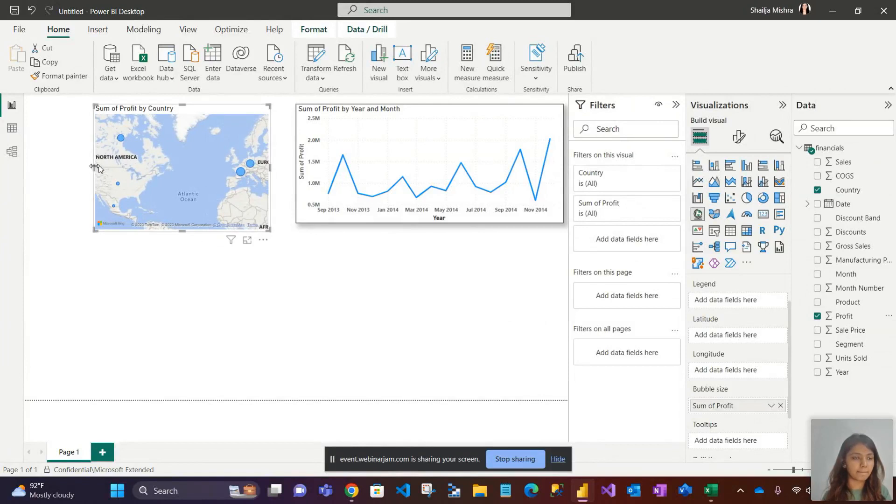
left_click_drag(98, 169, 28, 162)
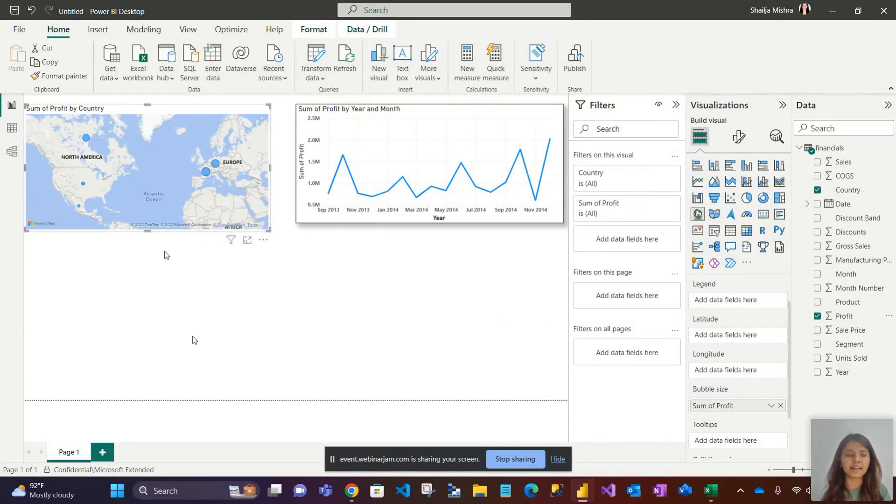
scroll(150, 194, "up", 5)
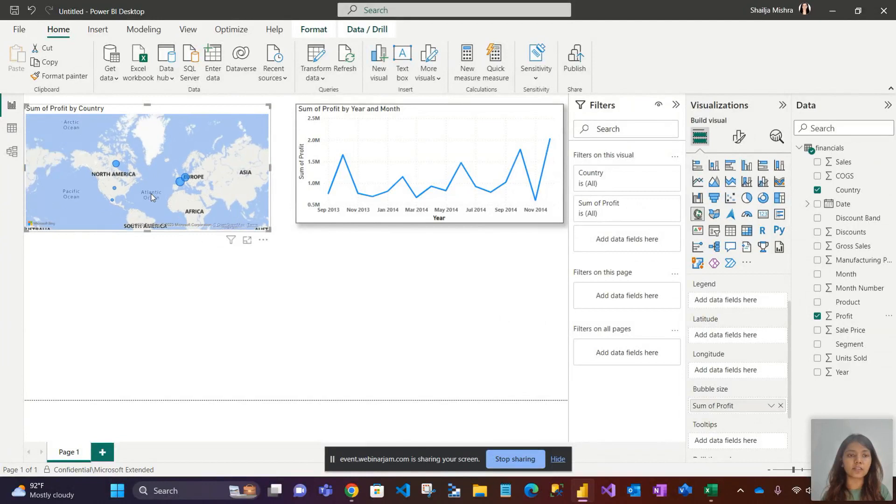
scroll(150, 193, "down", 5)
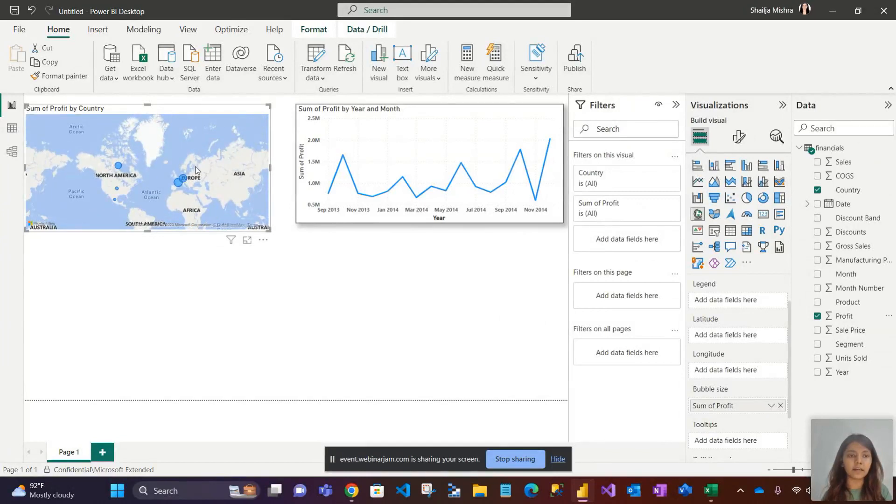
mouse_move(183, 182)
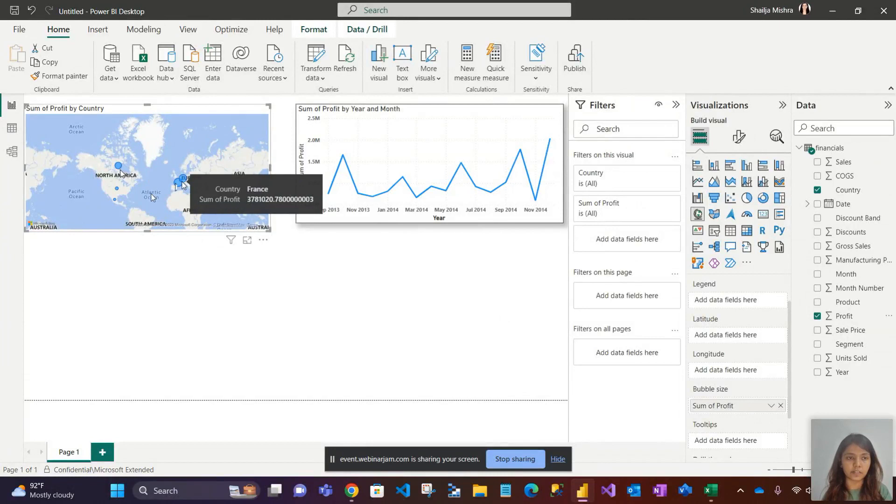
mouse_move(120, 167)
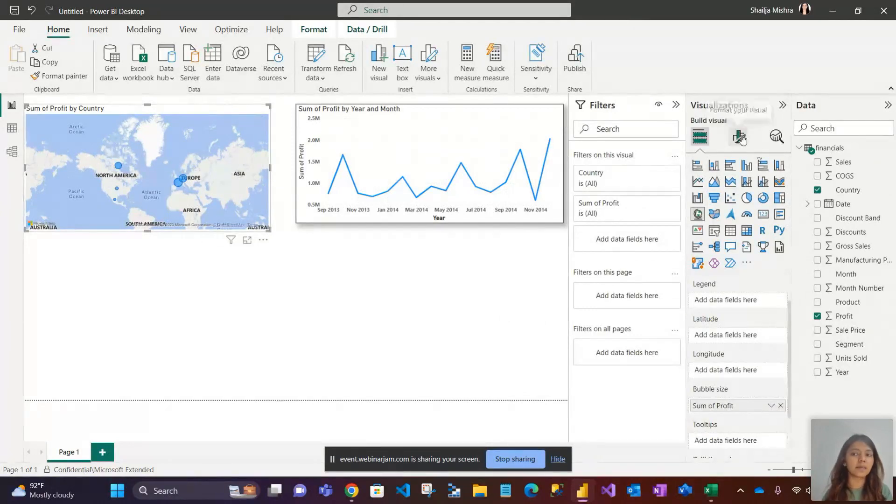
Set the map's style to Aerial
left_click(739, 137)
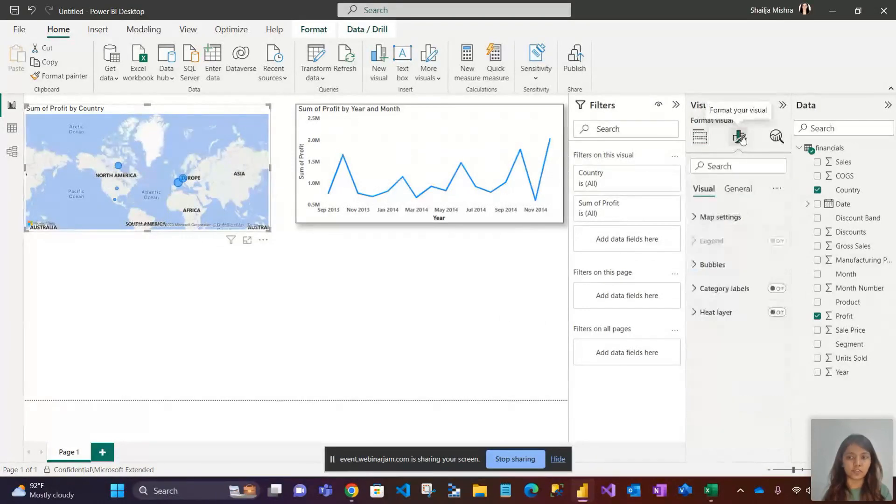
left_click(703, 227)
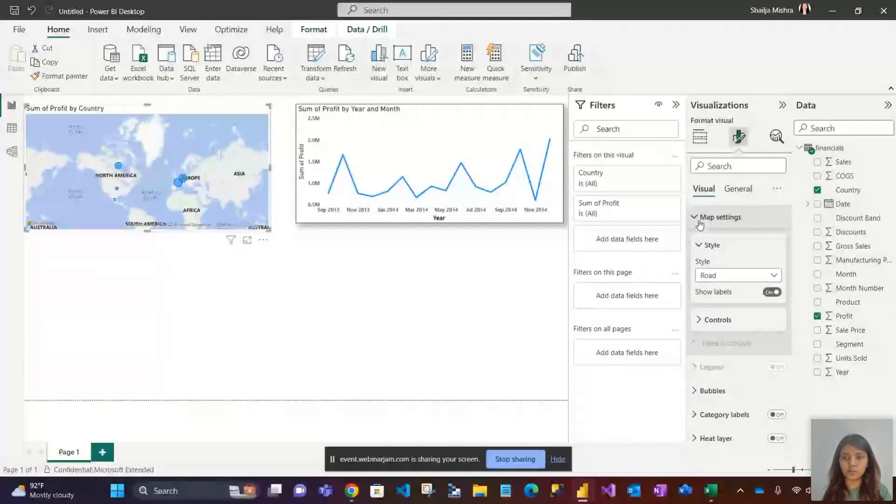
left_click(721, 276)
left_click(717, 287)
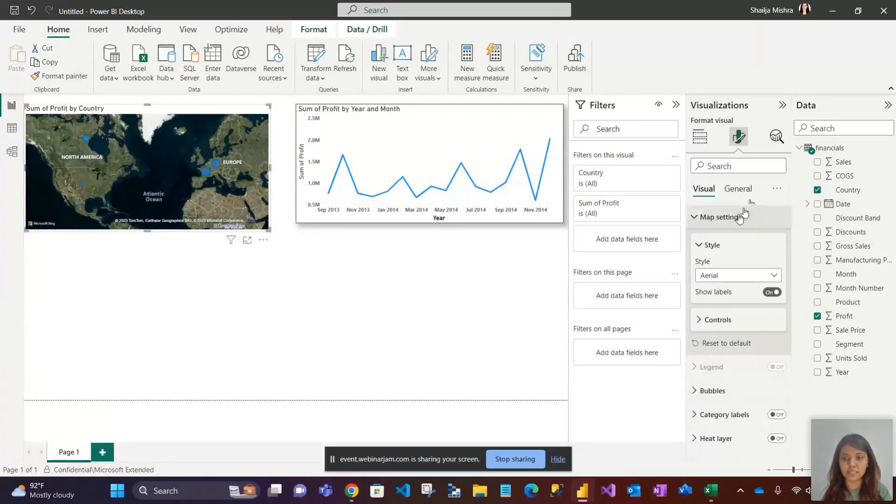
left_click(705, 219)
Try showing category labels on the map and turn them off again
left_click(698, 266)
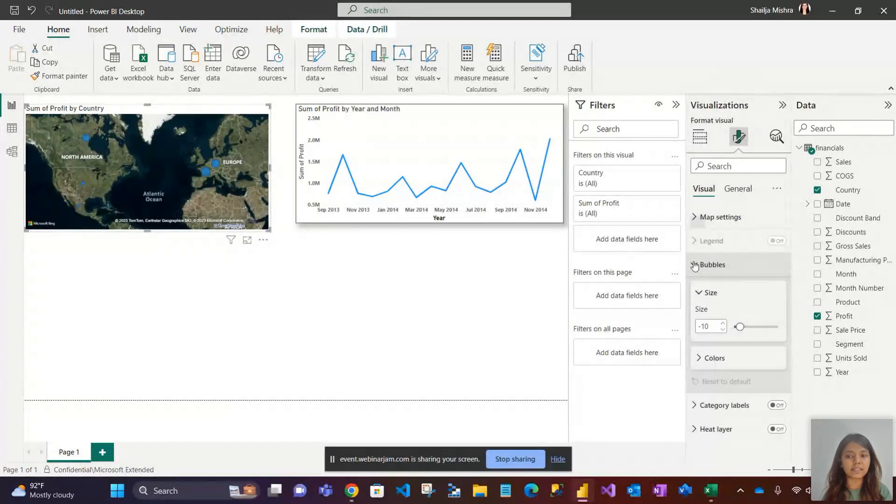
left_click(777, 406)
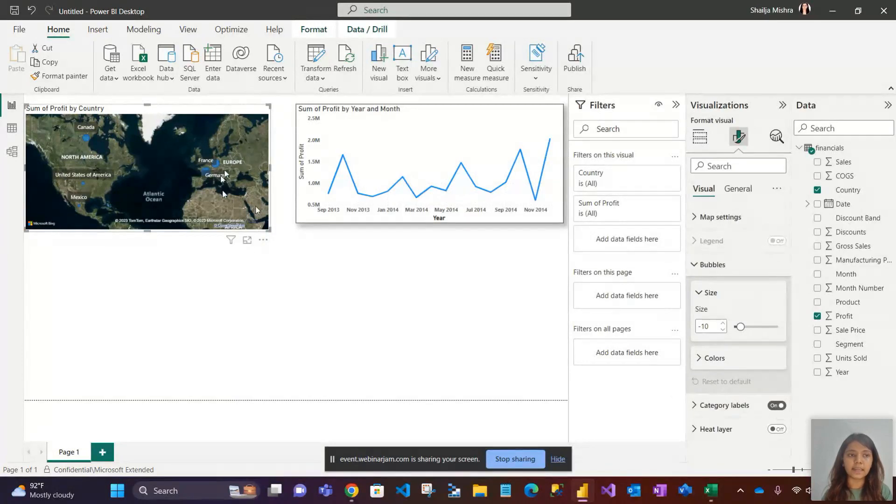
left_click(776, 407)
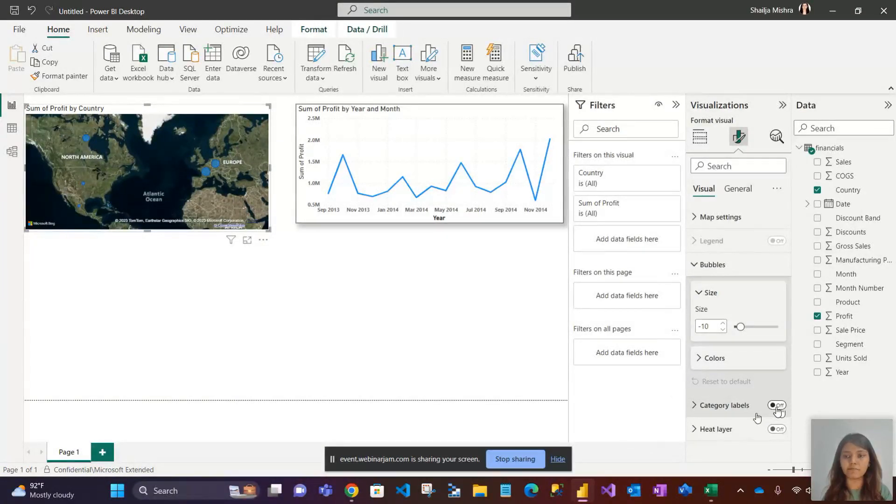
left_click(697, 265)
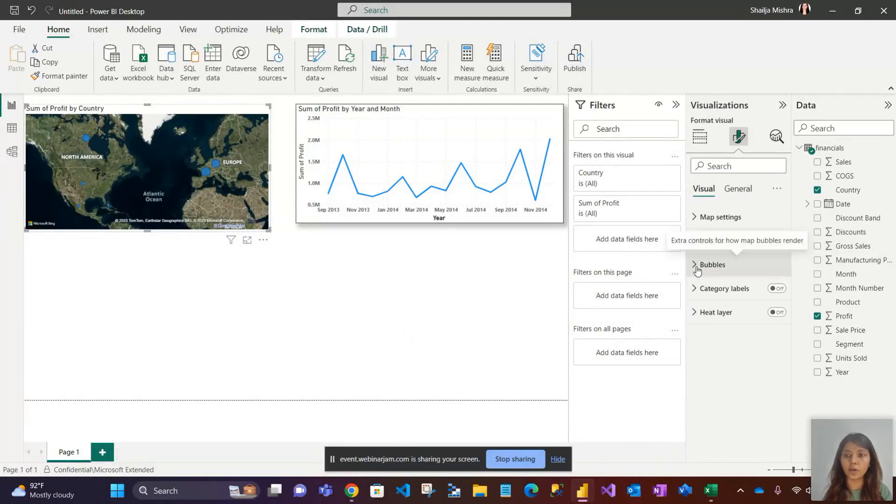
Turn on the visual border and the shadow for the map
left_click(730, 191)
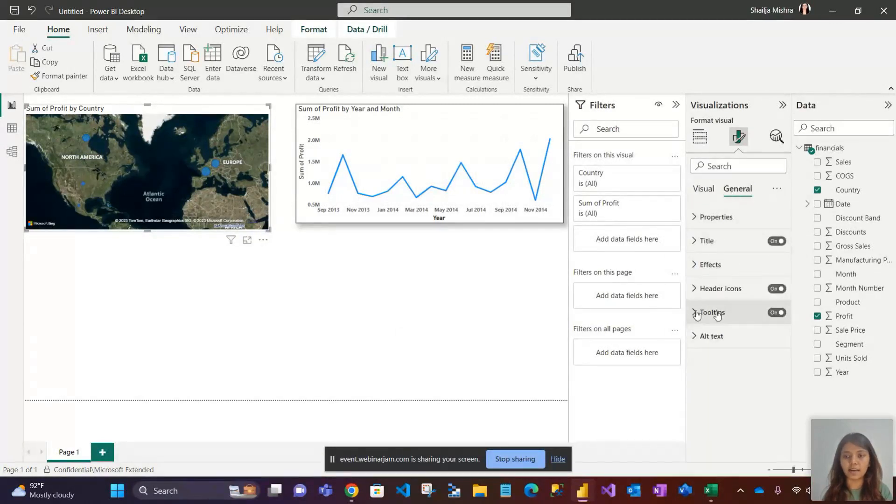
left_click(704, 265)
left_click(772, 388)
left_click(772, 416)
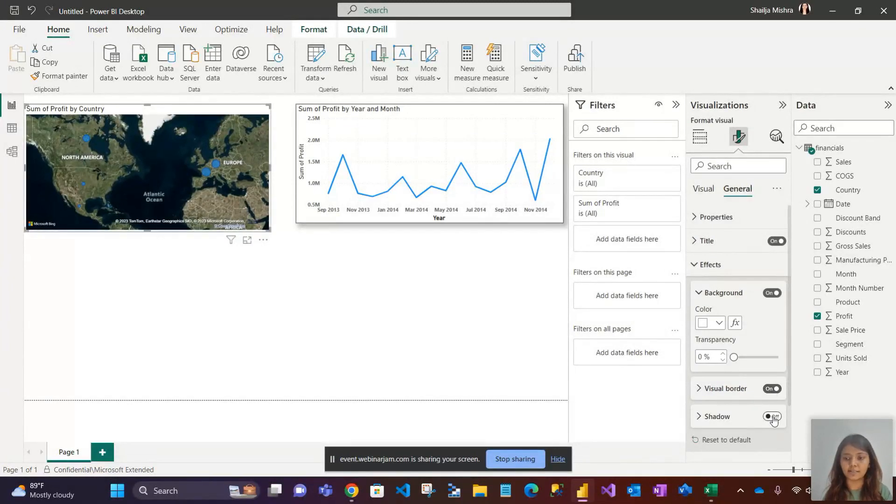
left_click(693, 265)
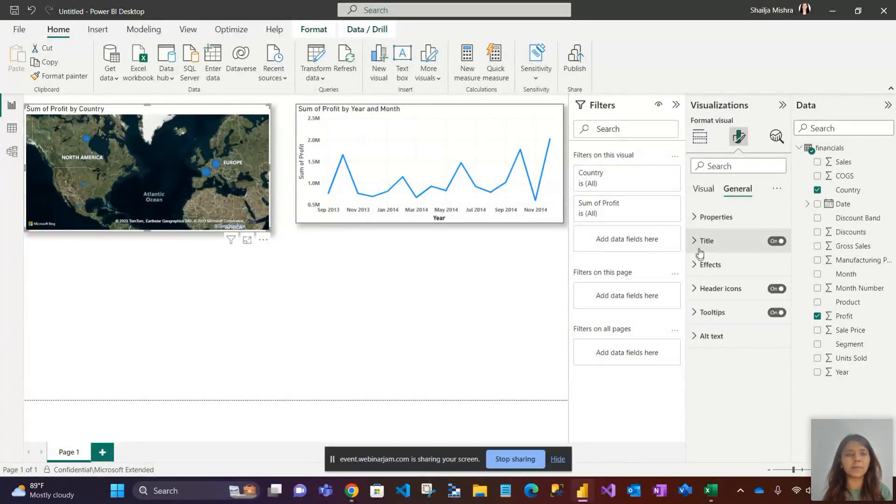
Change the map's title to "Profit by Country"
left_click(698, 241)
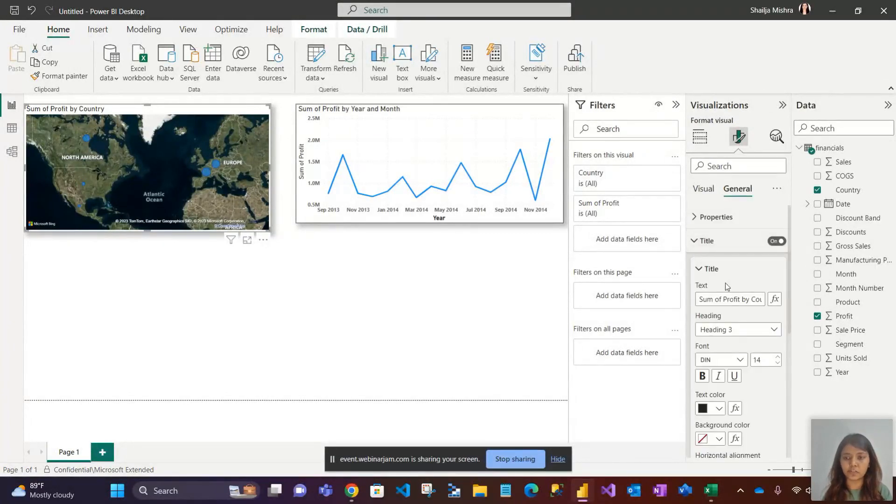
left_click(722, 299)
key("BackSpace")
key("BackSpace")
key("BackSpace")
key("BackSpace")
key("BackSpace")
key("BackSpace")
key("BackSpace")
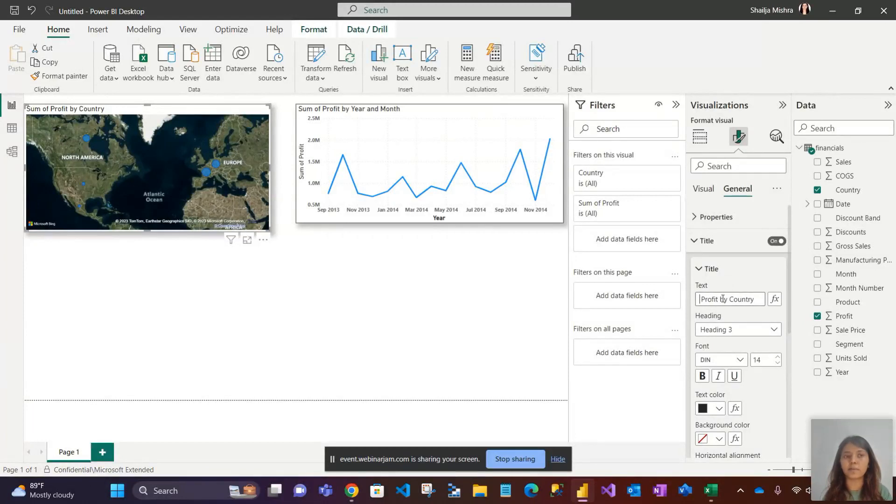
Reposition and resize the map and the line chart so they sit side by side with aligned lower edges
left_click(49, 111)
left_click_drag(47, 109, 60, 117)
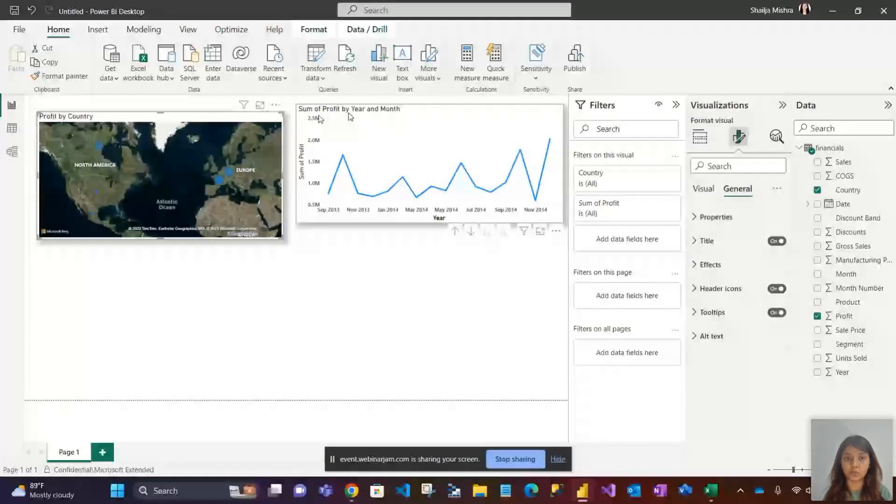
left_click(427, 106)
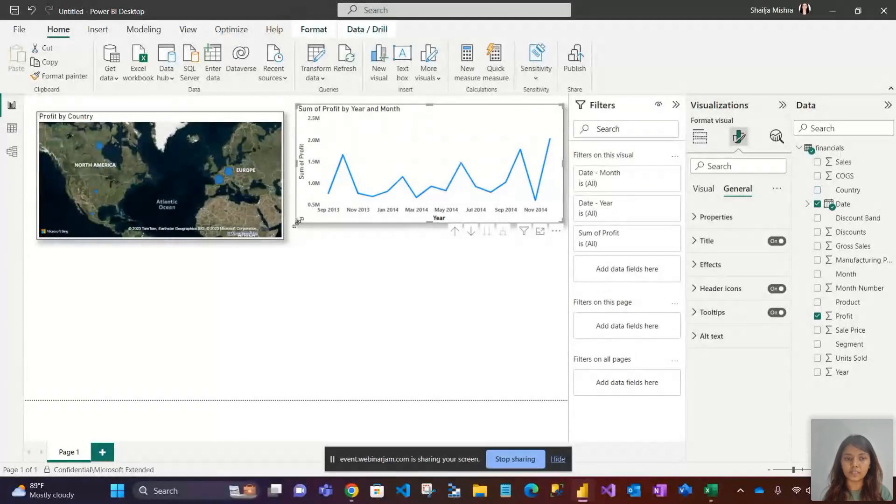
left_click_drag(297, 223, 293, 239)
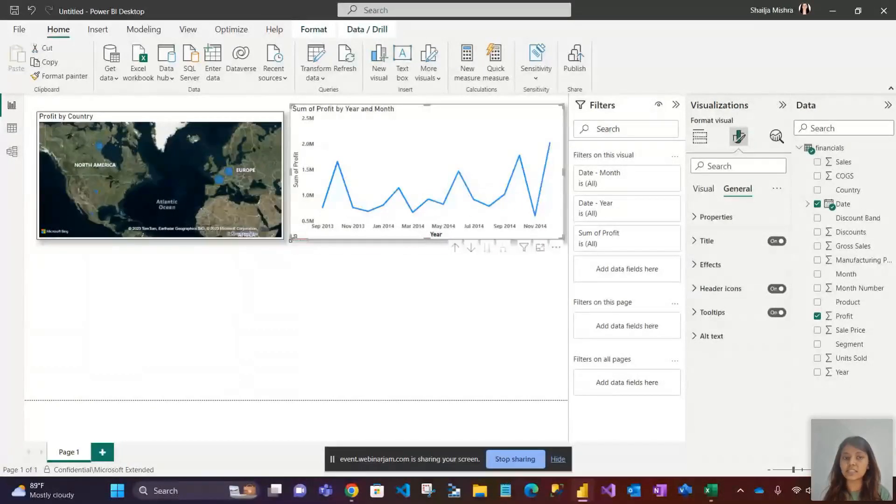
left_click(239, 115)
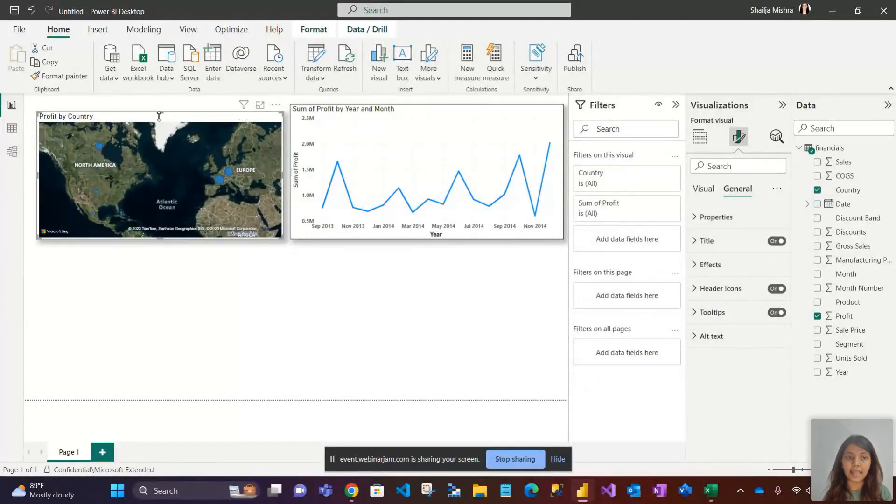
left_click_drag(159, 117, 162, 124)
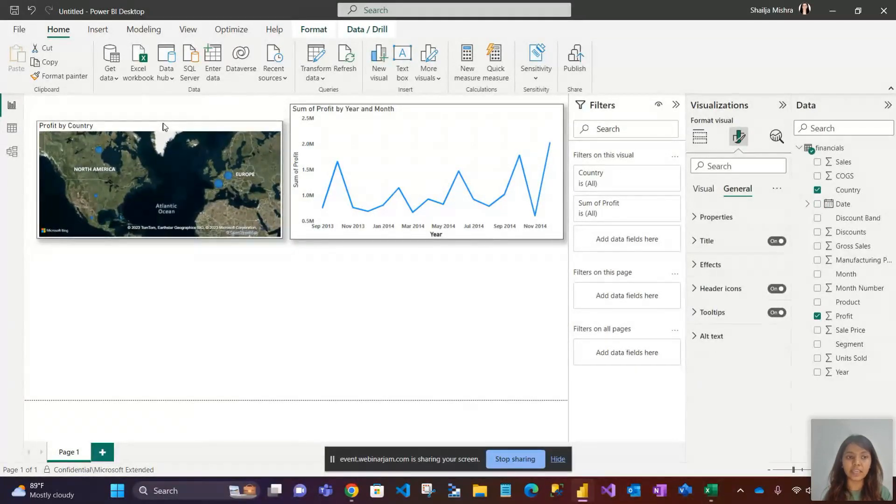
left_click(262, 295)
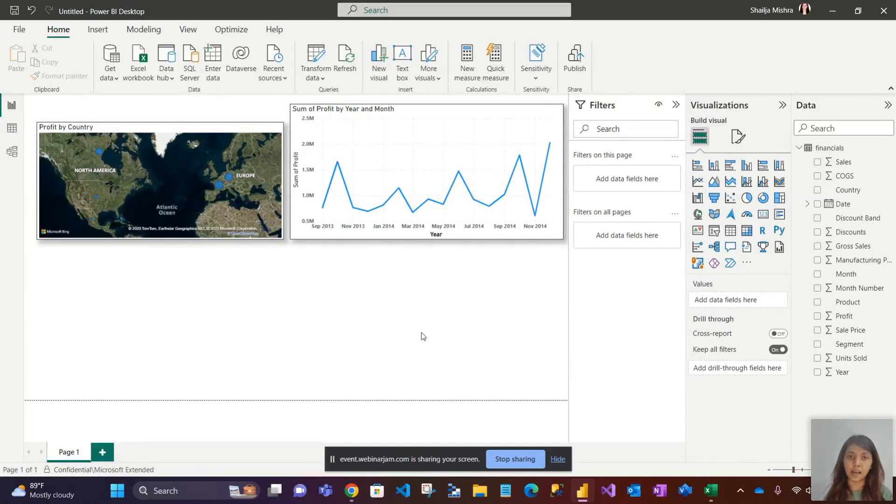
Add a slicer for the Year field and set its style to Vertical list
left_click(714, 231)
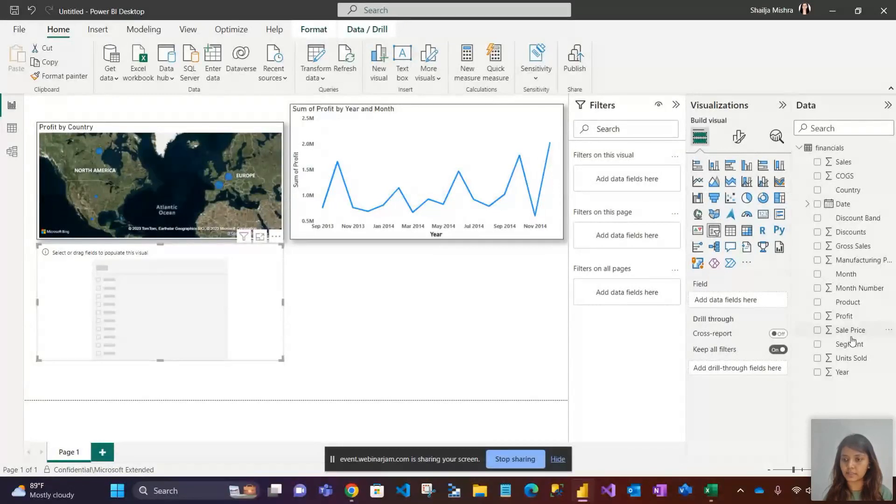
left_click_drag(841, 372, 733, 302)
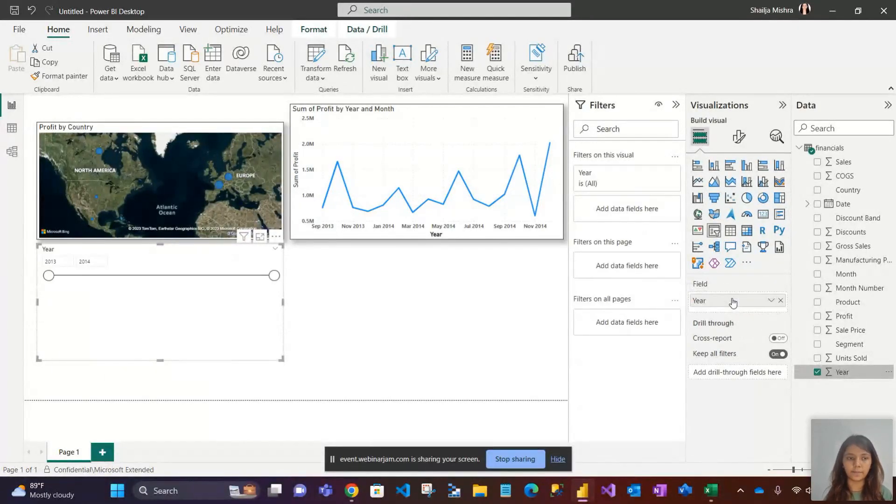
left_click(739, 136)
left_click(700, 218)
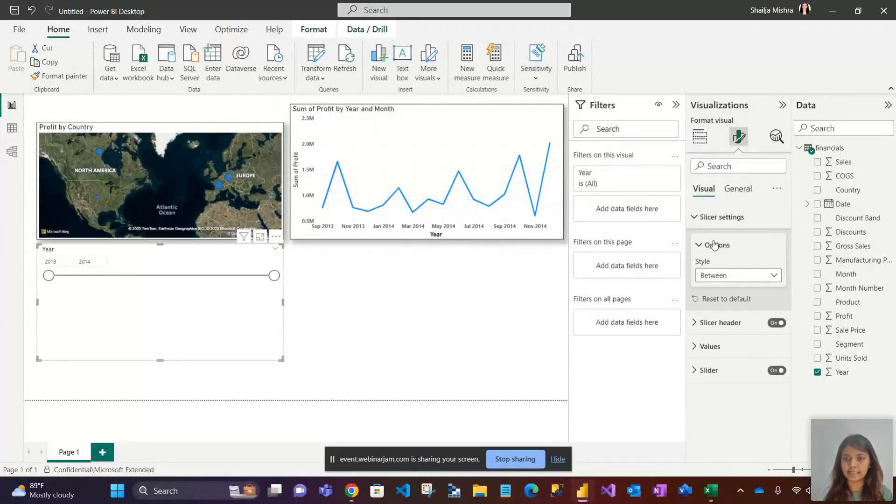
left_click(726, 276)
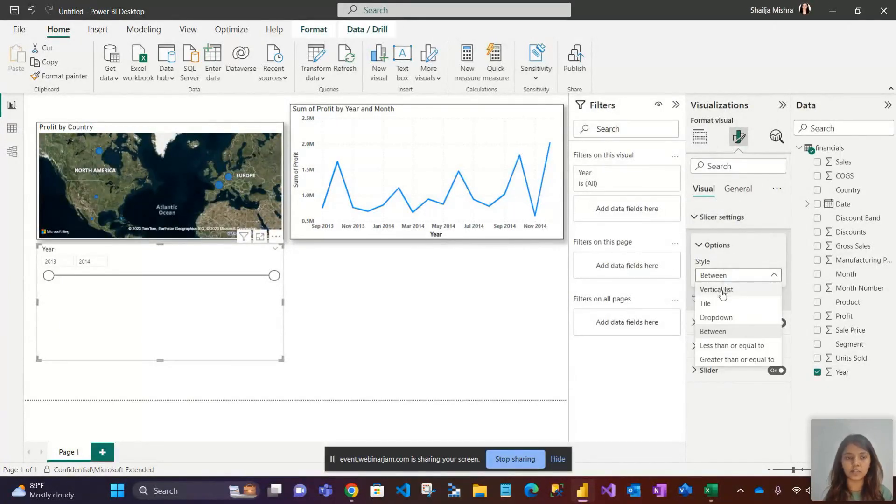
left_click(721, 289)
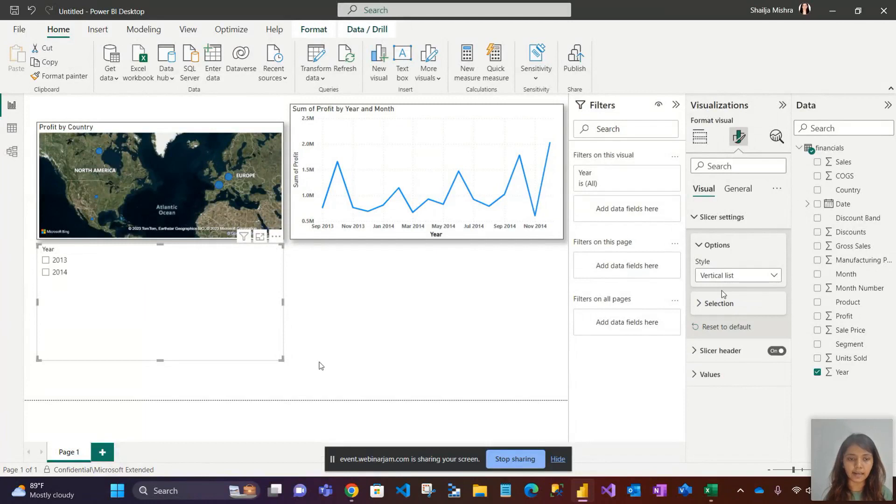
Shrink the Year slicer to fit its entries and place it above the map's right end, moving the map and line chart down to make room
left_click_drag(282, 359, 85, 282)
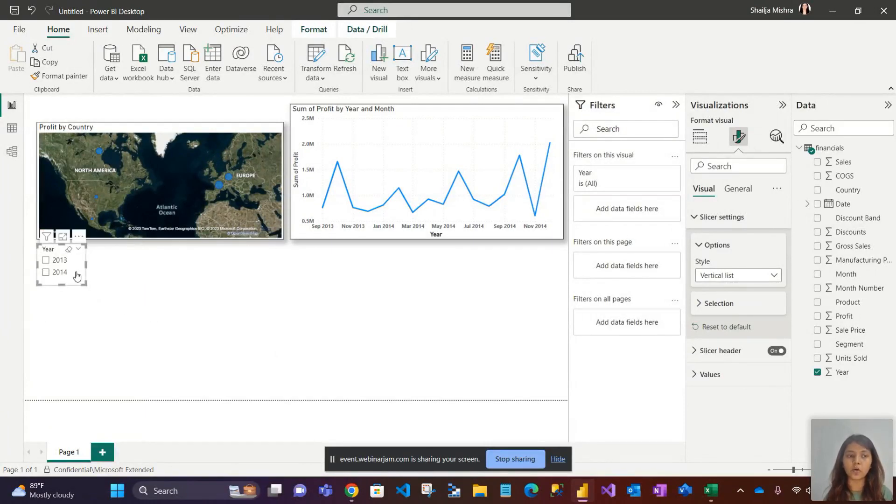
left_click_drag(79, 272, 276, 121)
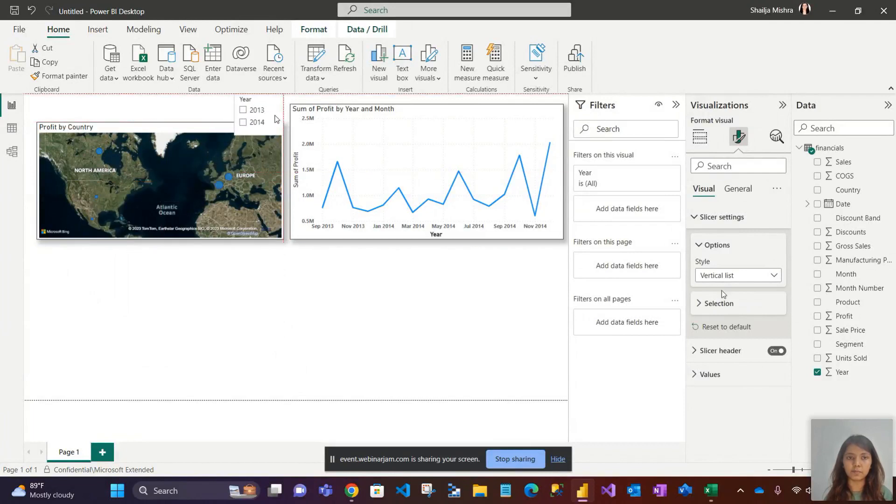
left_click_drag(205, 127, 202, 140)
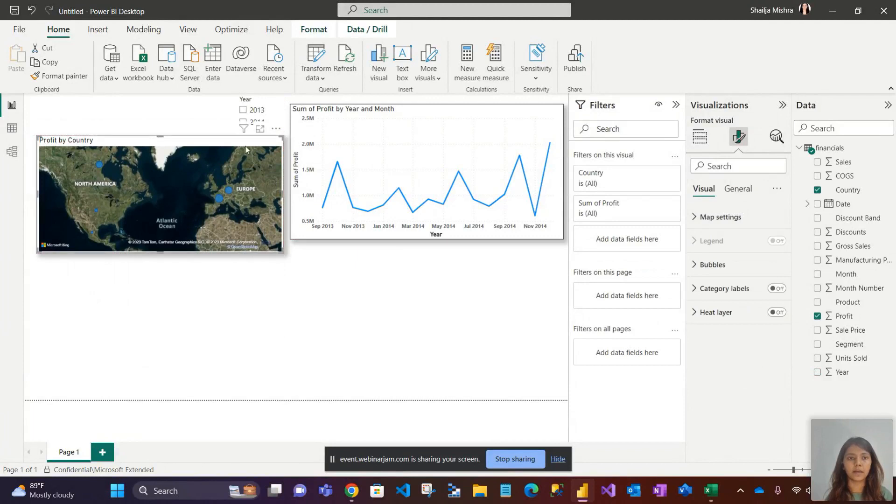
left_click_drag(195, 140, 195, 145)
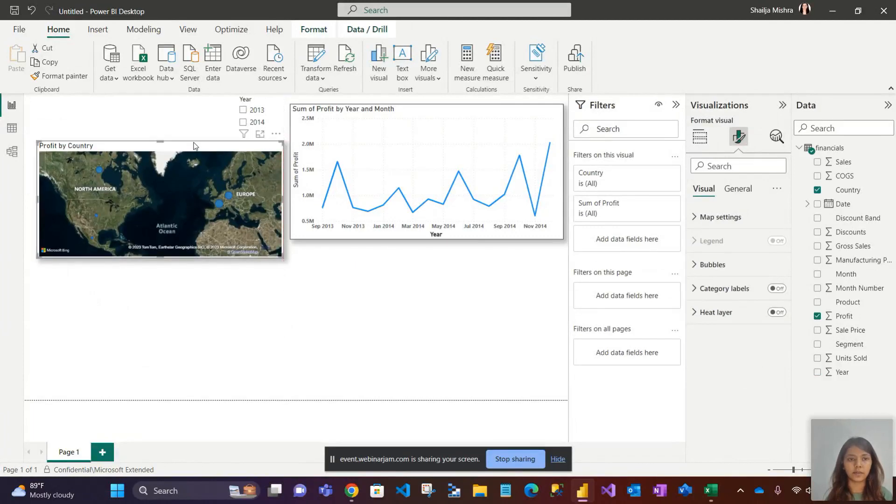
left_click(322, 308)
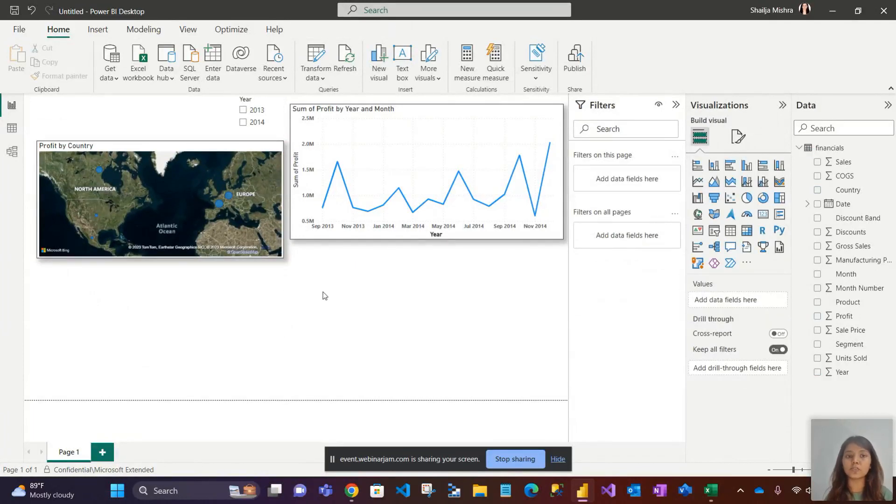
left_click_drag(439, 112, 440, 125)
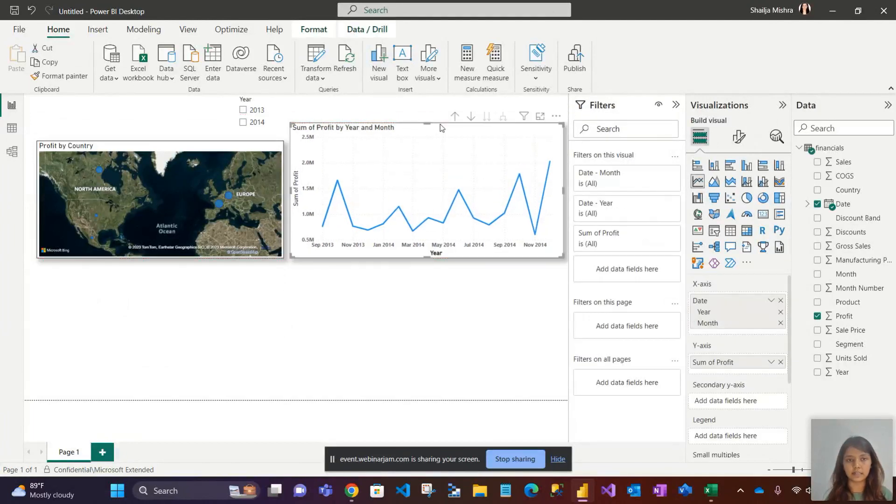
Filter the report to 2013 and then to 2014 with the Year slicer and compare France's profit on the map
left_click(247, 113)
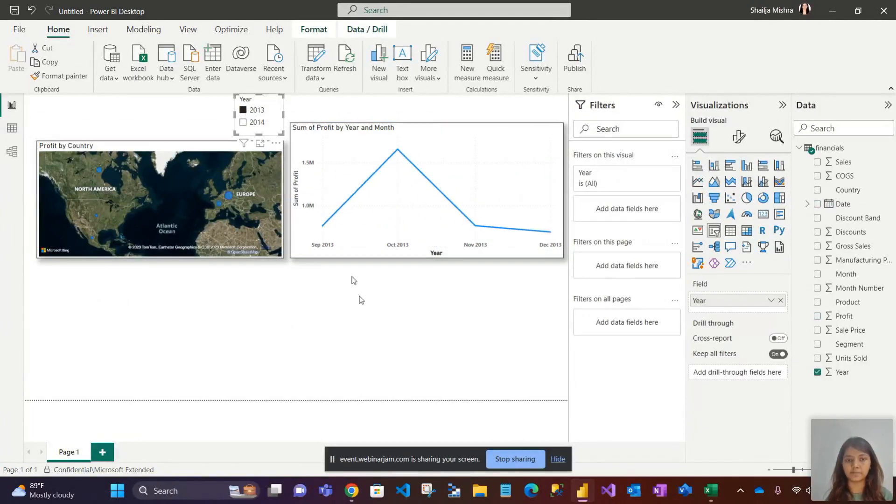
left_click(361, 310)
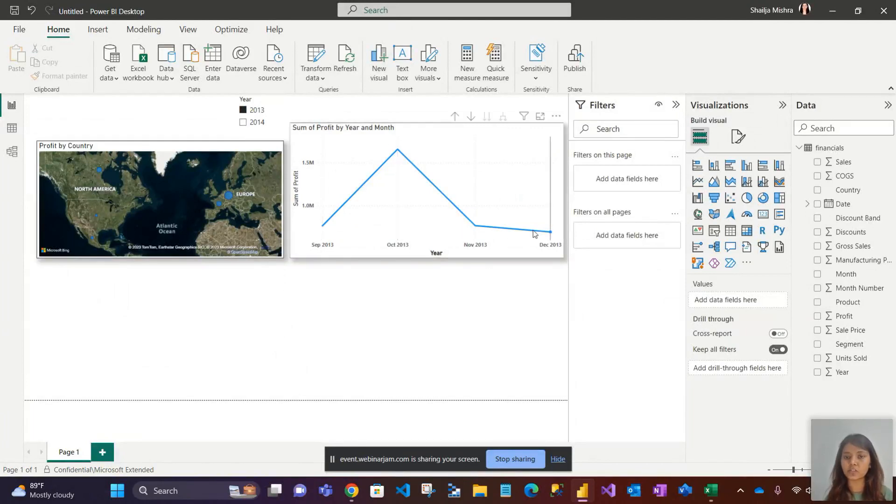
mouse_move(535, 233)
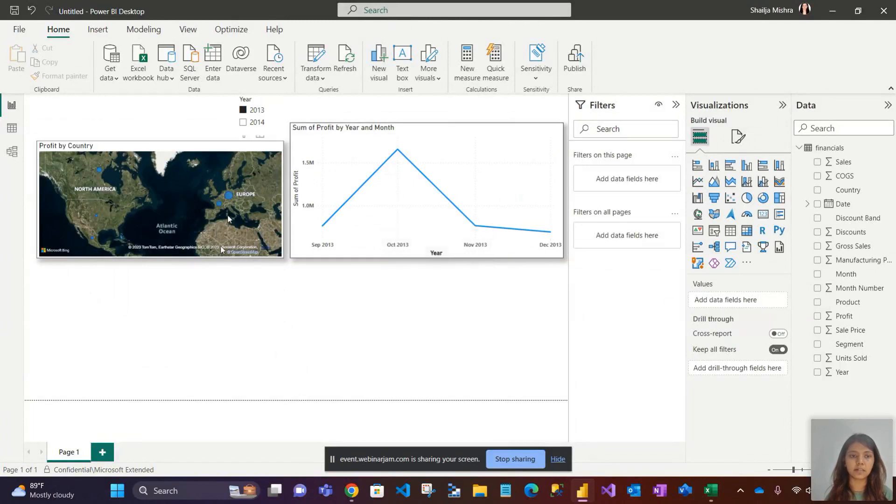
mouse_move(229, 201)
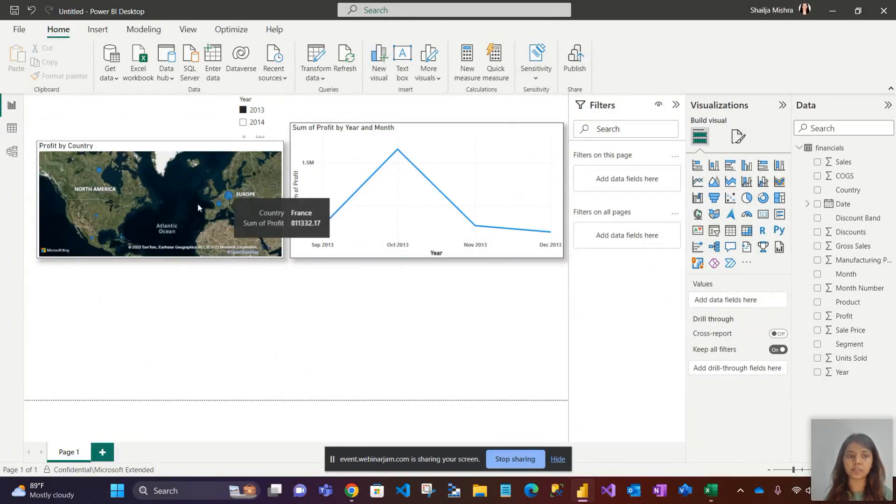
left_click(243, 124)
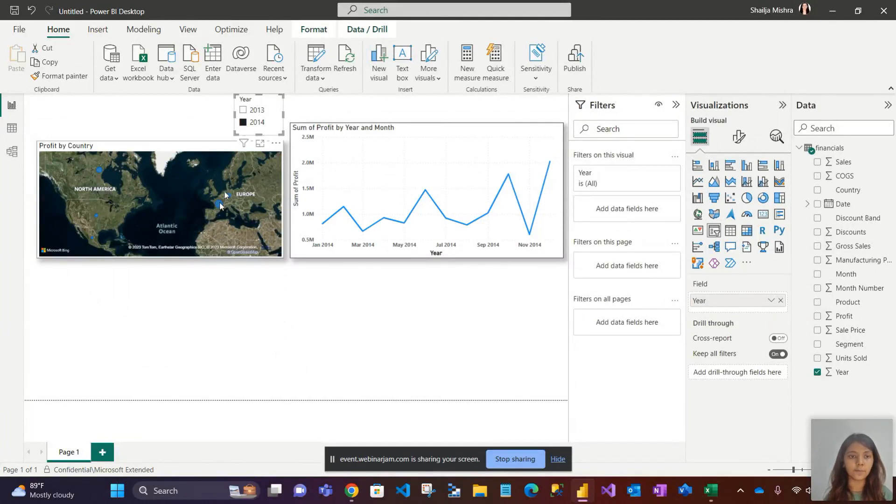
mouse_move(220, 205)
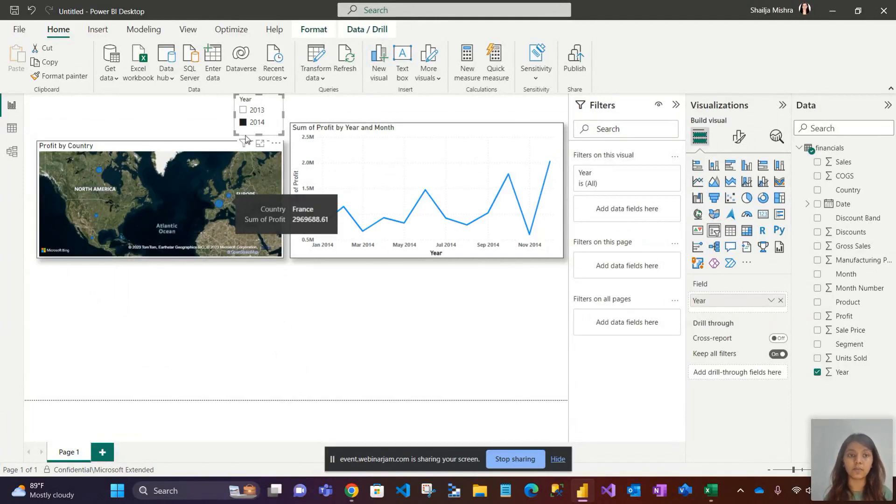
Compare the peak monthly profit of 2013 and 2014 on the line chart using the Year slicer, and clear the slicer's selection
left_click(243, 110)
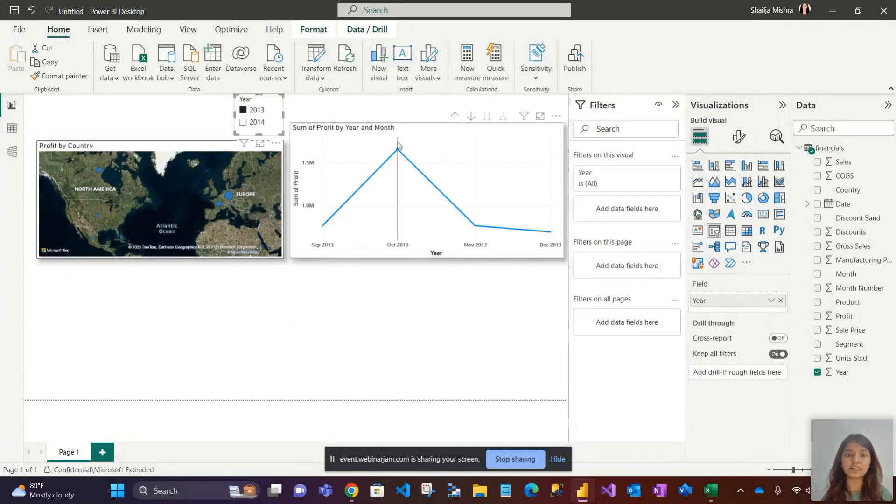
mouse_move(397, 153)
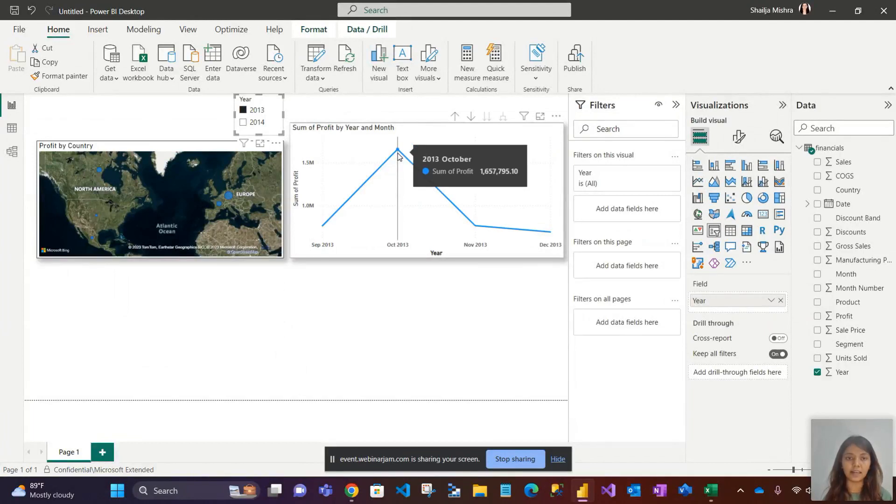
left_click(243, 122)
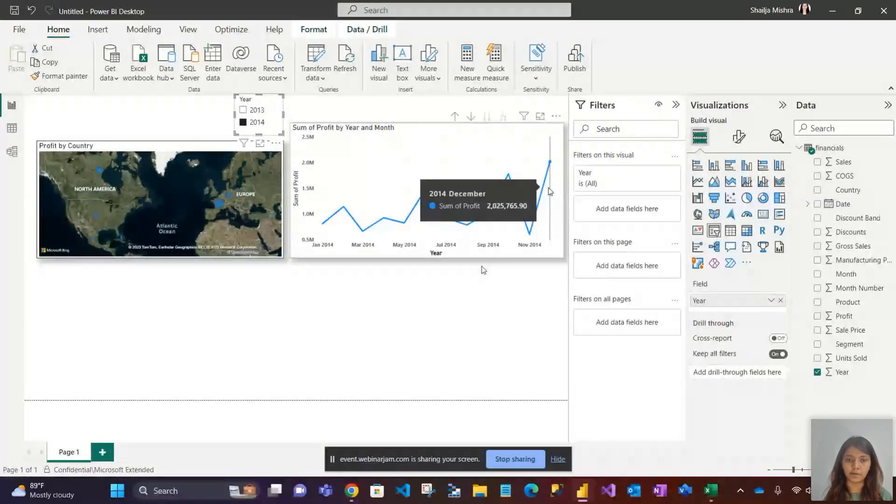
left_click(437, 333)
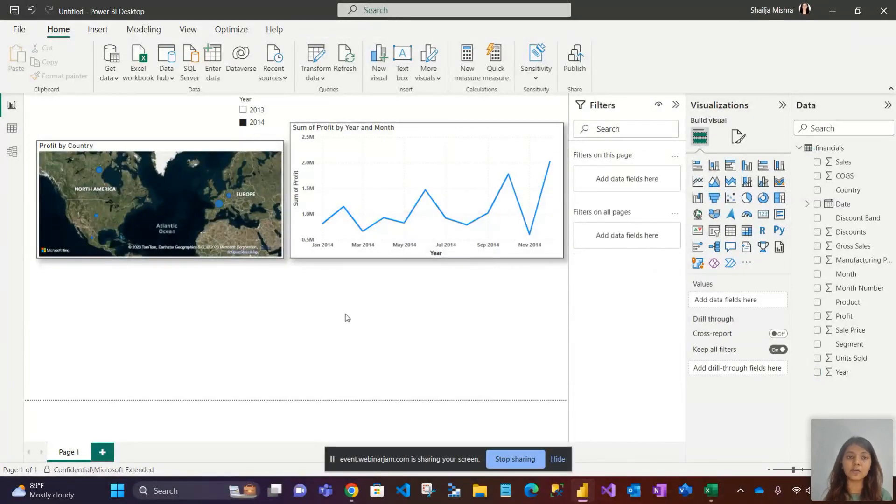
left_click(246, 125)
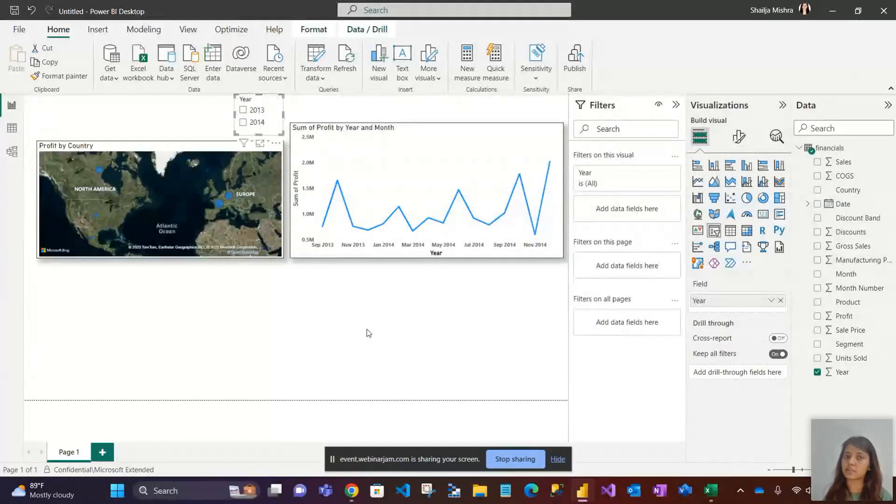
left_click(397, 331)
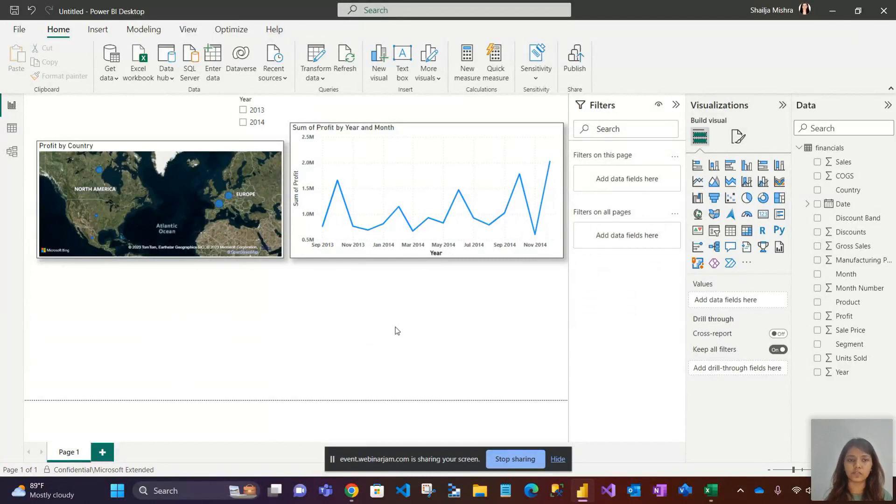
Add a clustered column chart of Profit by Product below the map and widen it by about a third
left_click(745, 167)
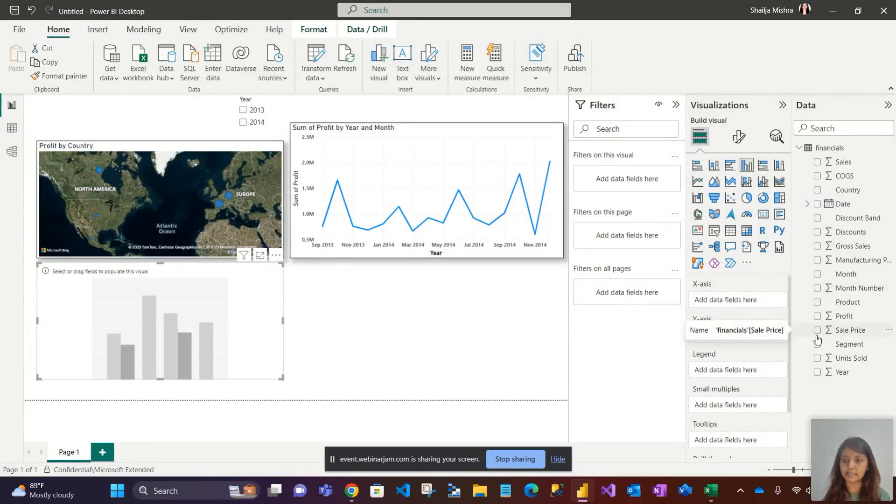
left_click_drag(848, 317, 732, 334)
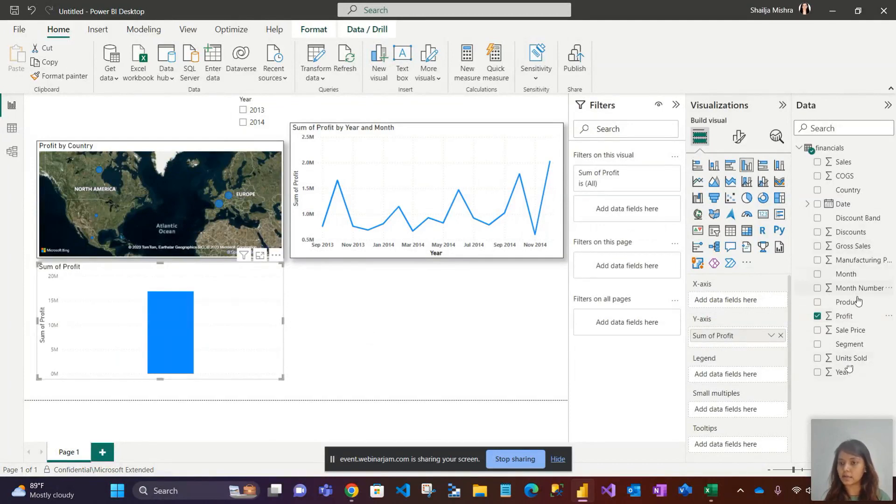
left_click_drag(850, 303, 755, 304)
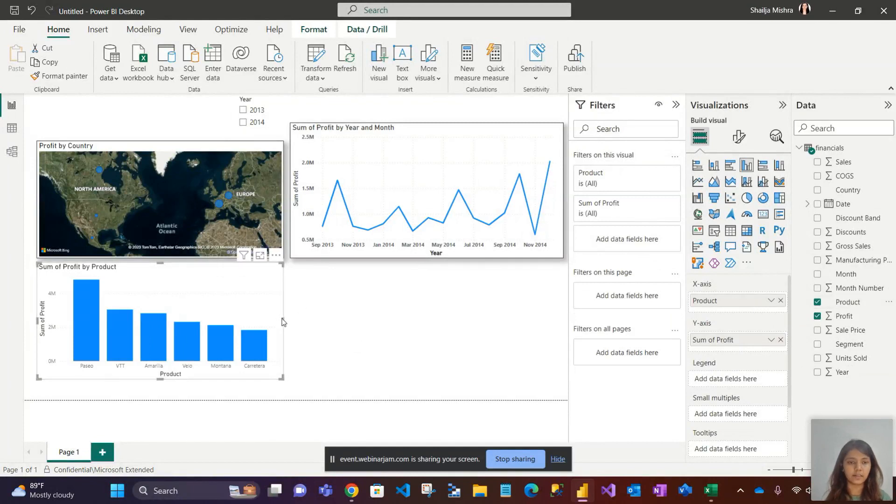
left_click_drag(283, 320, 368, 331)
left_click(404, 335)
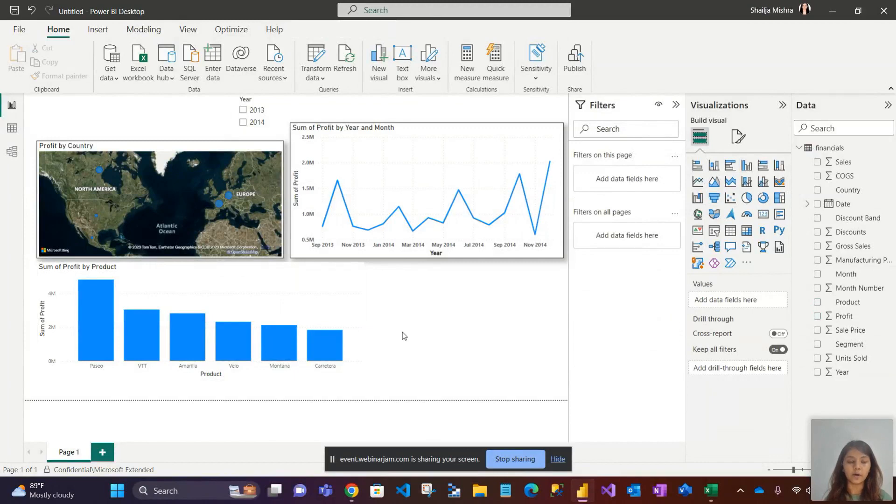
Add Segment as the legend of the Profit by Product column chart and widen the chart by over a third
left_click(276, 280)
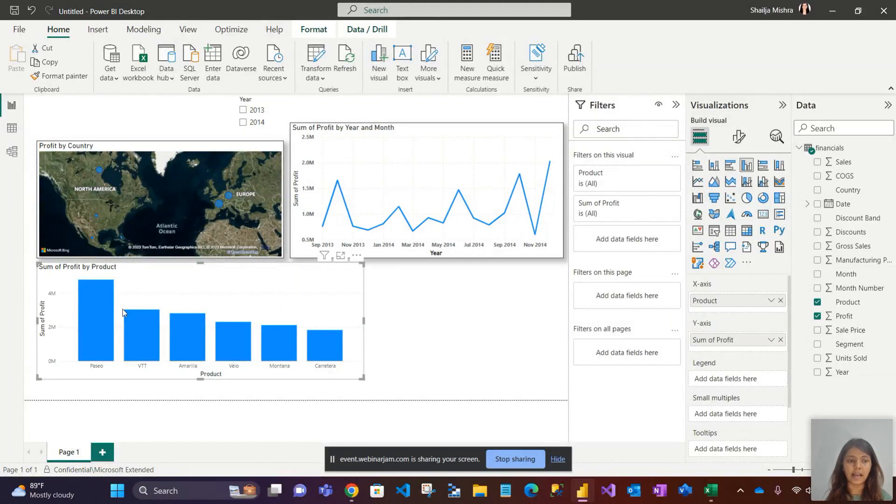
mouse_move(104, 311)
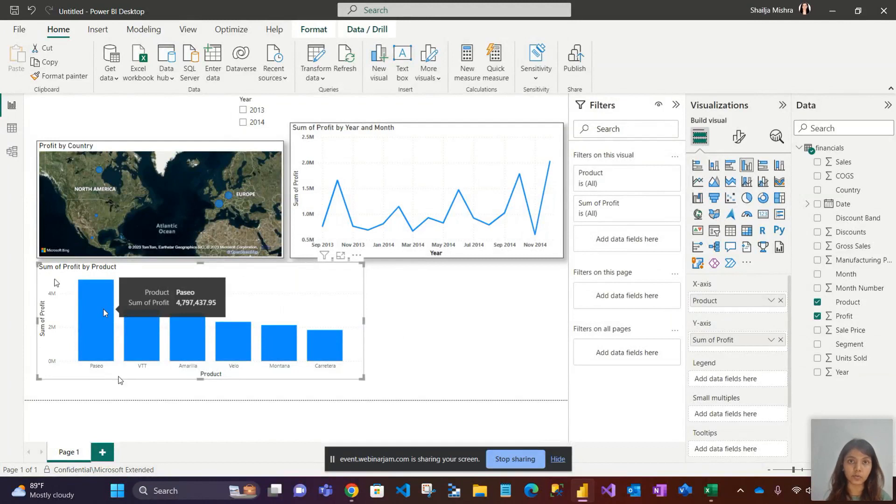
mouse_move(323, 341)
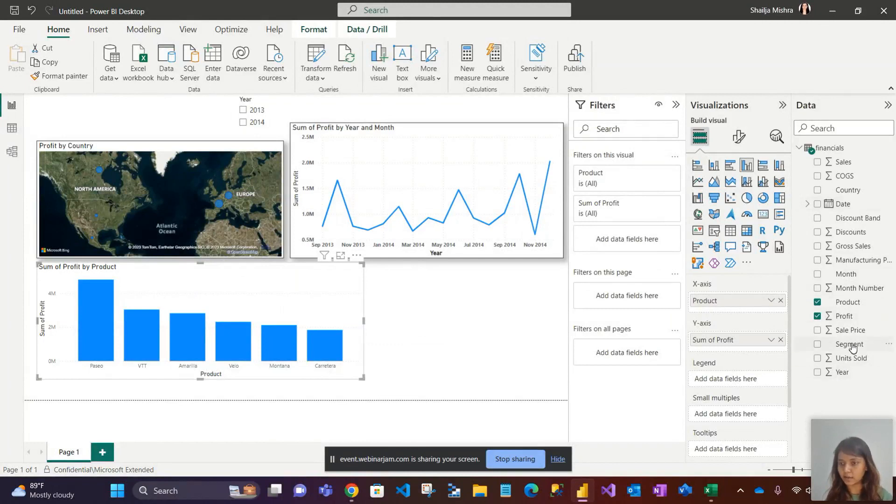
left_click_drag(849, 344, 740, 376)
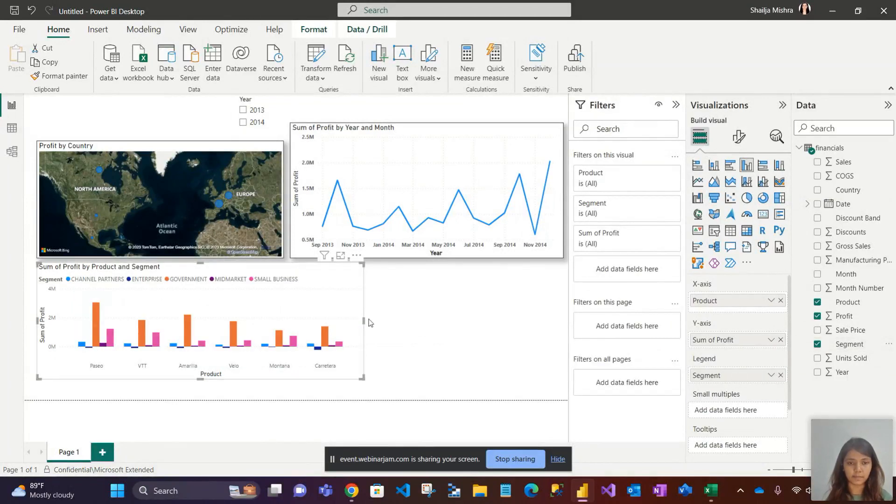
left_click_drag(364, 320, 489, 332)
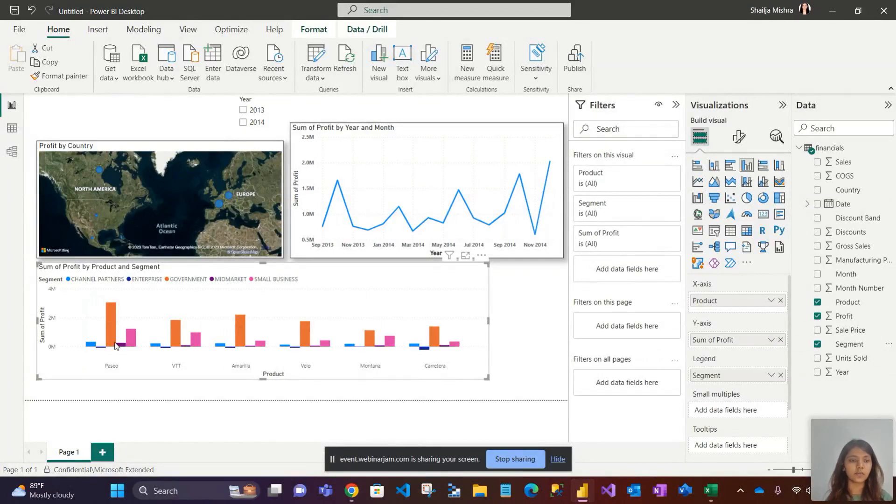
Compare the segments' profits for Paseo and Montana in the column chart
mouse_move(93, 348)
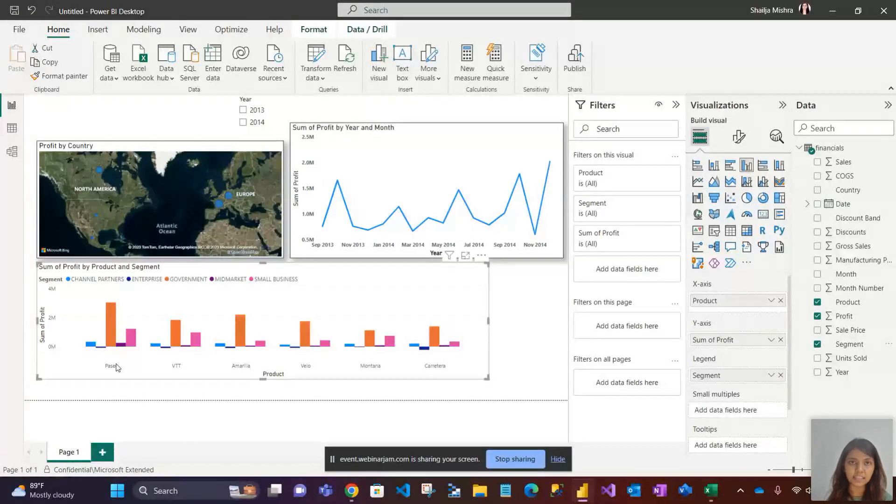
mouse_move(110, 330)
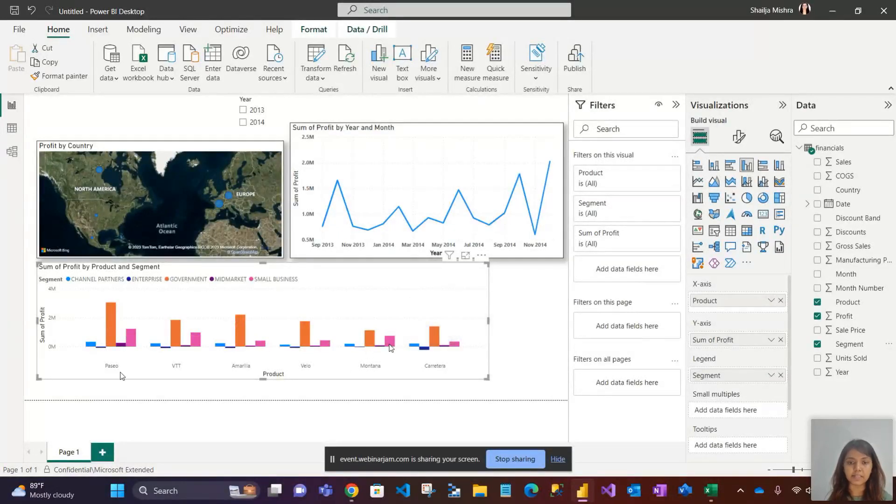
mouse_move(391, 347)
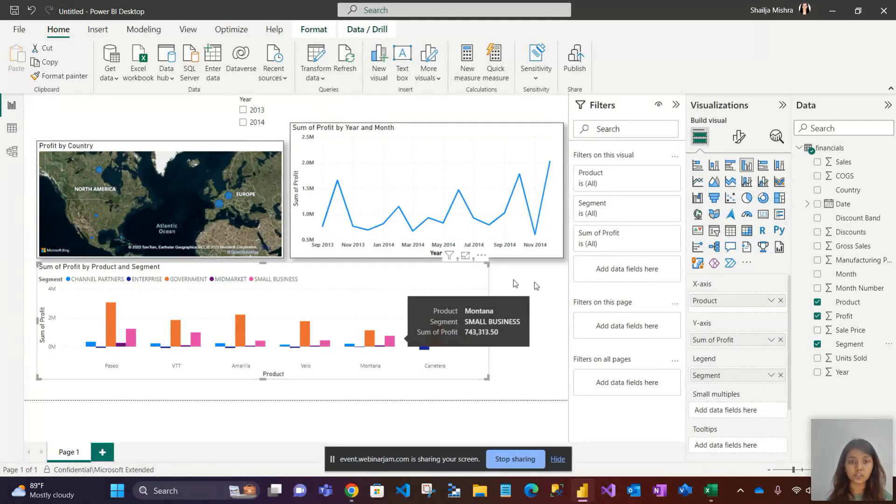
left_click(548, 283)
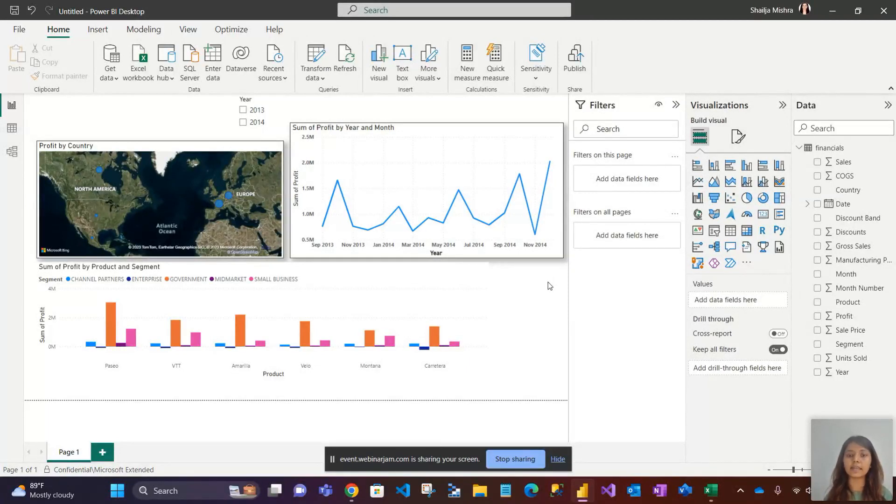
Narrow the product and segment column chart by about a fifth and shift it slightly down, away from the visuals above
left_click(483, 277)
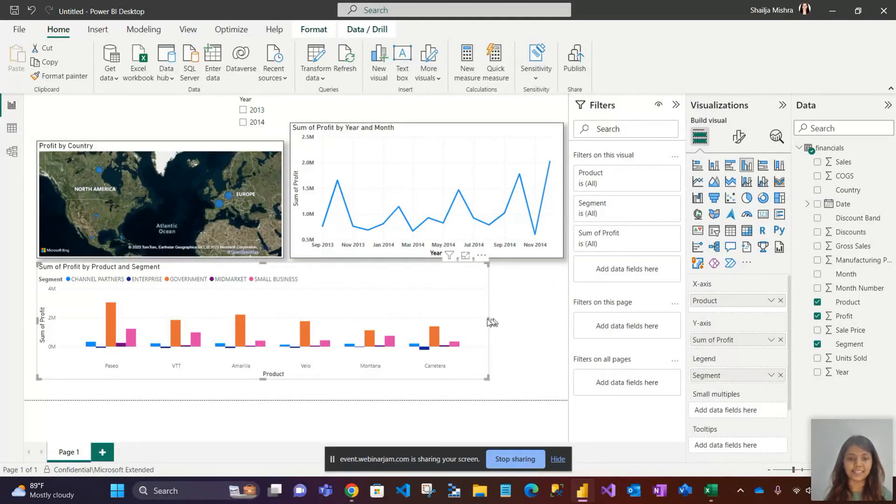
left_click_drag(488, 321, 398, 323)
mouse_move(373, 292)
left_mouse_down()
mouse_move(374, 306)
mouse_move(373, 297)
left_mouse_up()
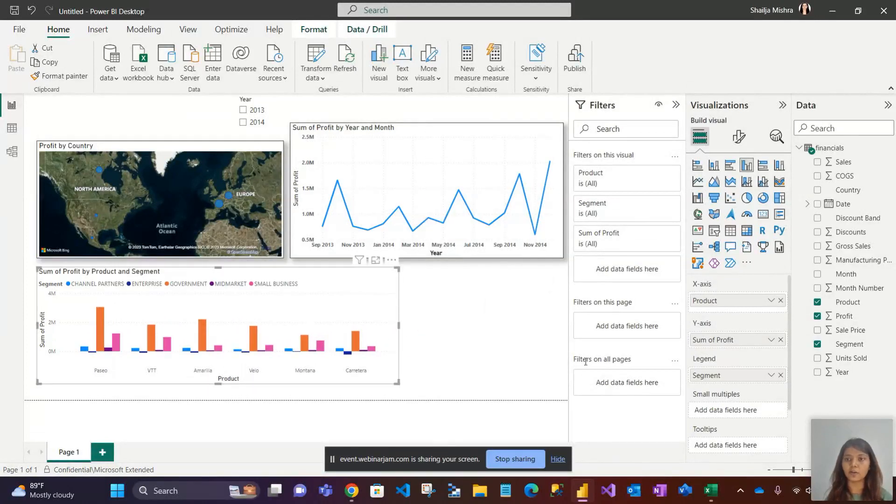
Make the X-axis value labels of the product and segment column chart bold
left_click(738, 137)
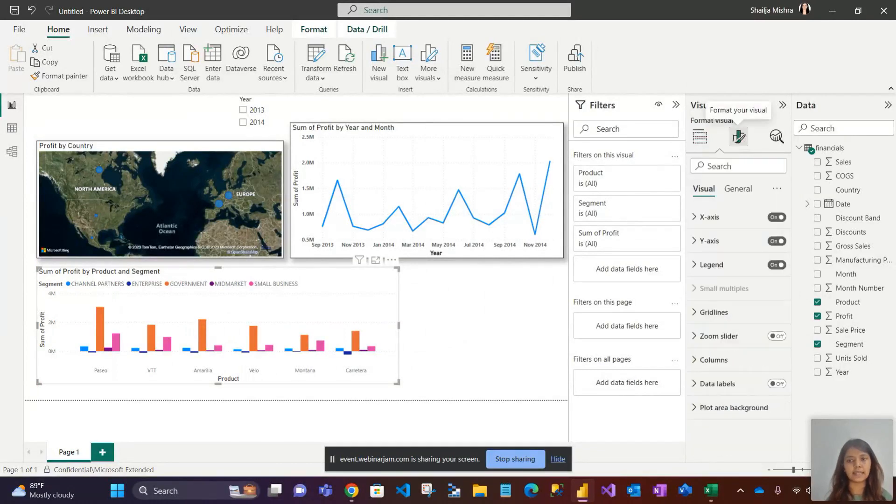
left_click(704, 218)
left_click(703, 293)
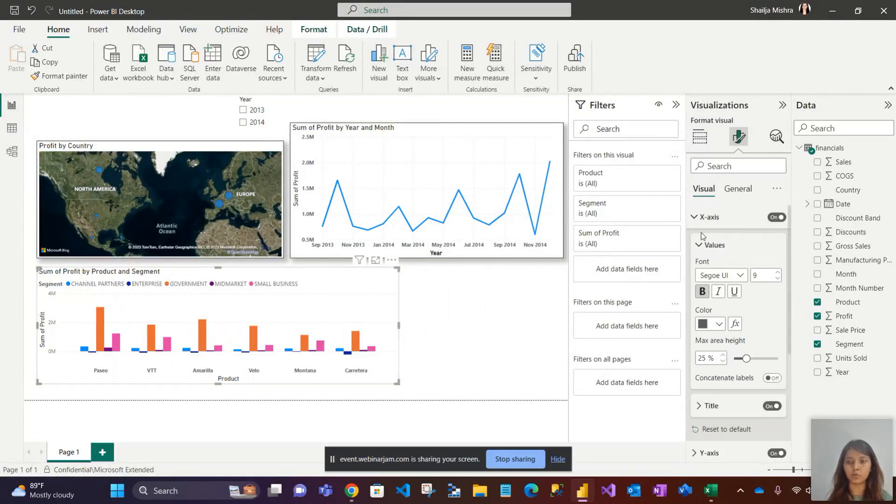
left_click(702, 218)
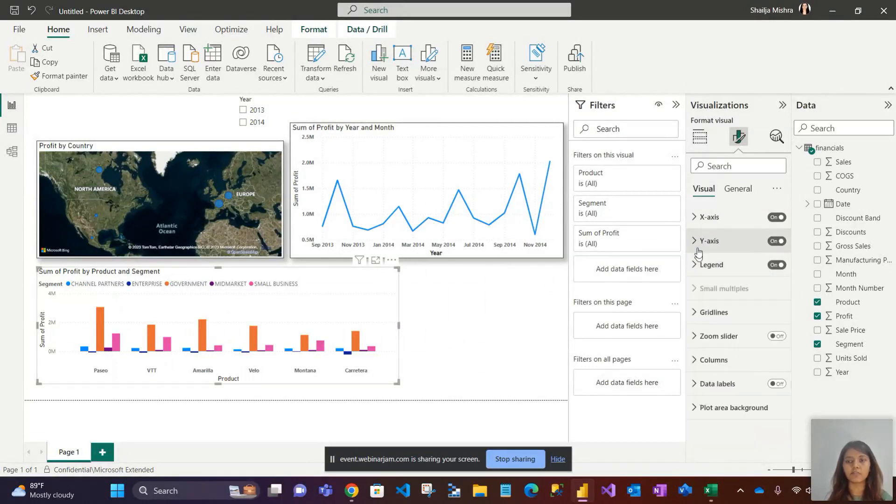
Make the Y-axis title and value labels of the product and segment column chart bold
left_click(704, 241)
scroll(703, 367, "down", 1)
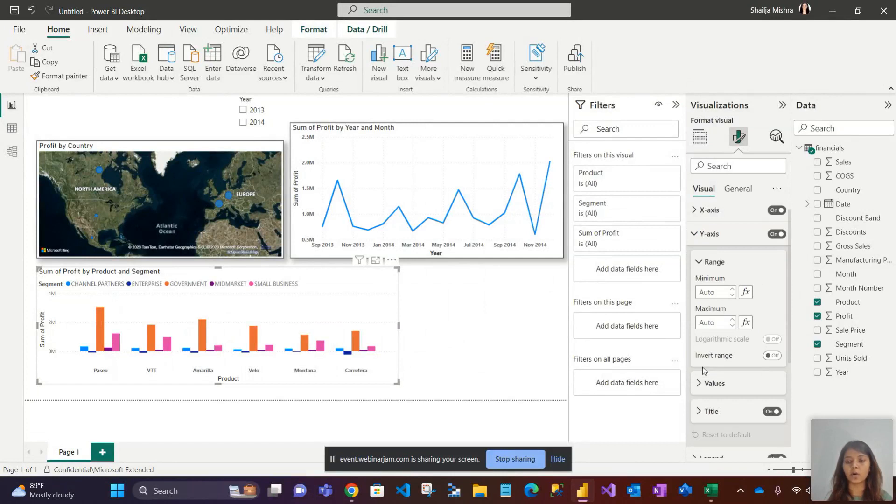
left_click(698, 390)
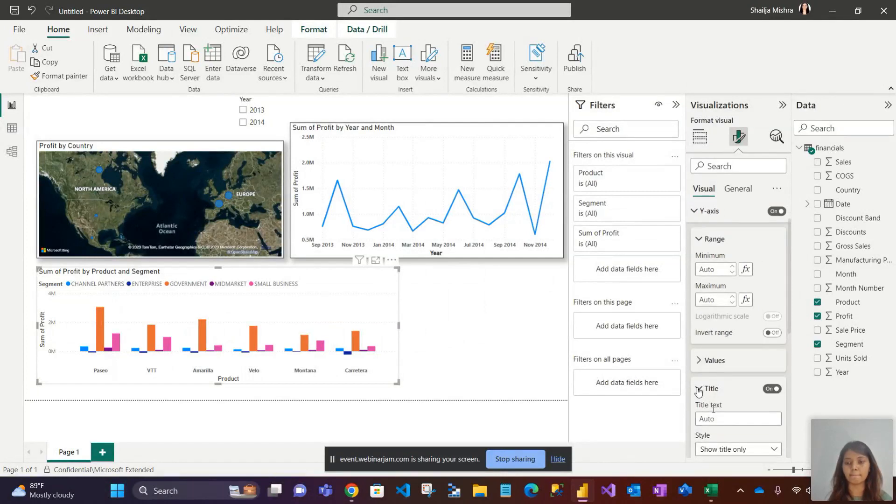
scroll(700, 387, "down", 3)
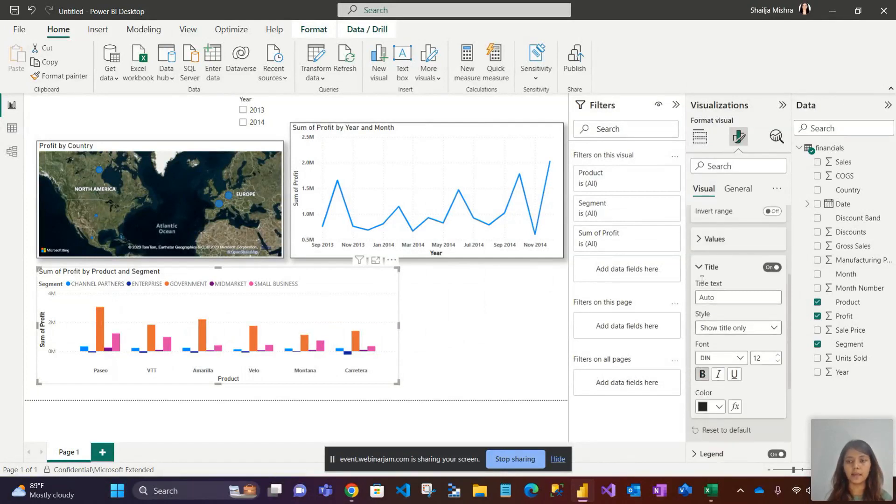
left_click(699, 246)
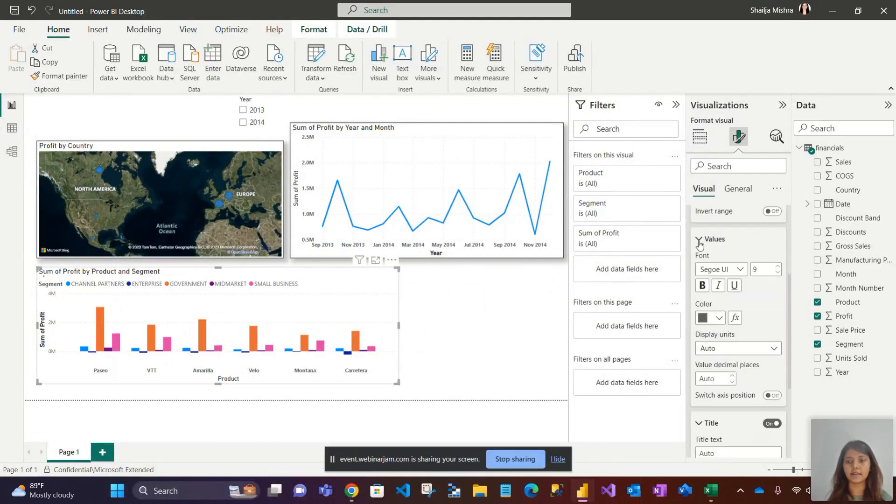
left_click(702, 286)
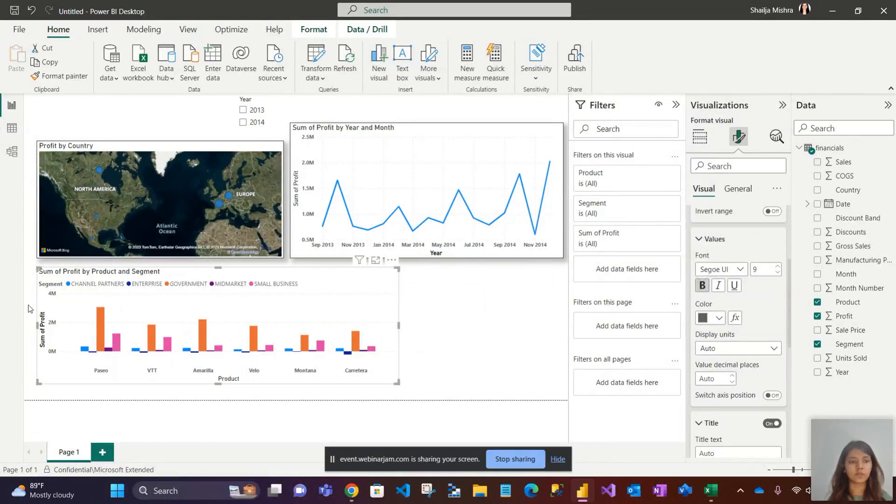
left_click(707, 239)
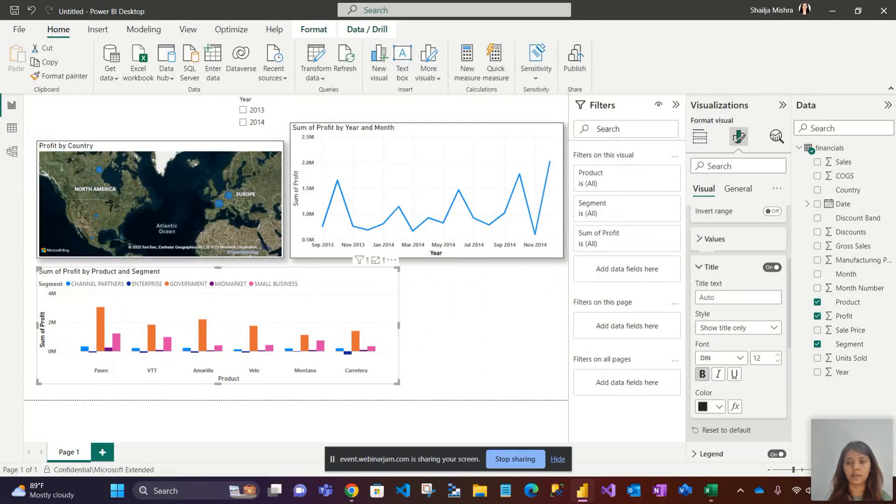
left_click(698, 268)
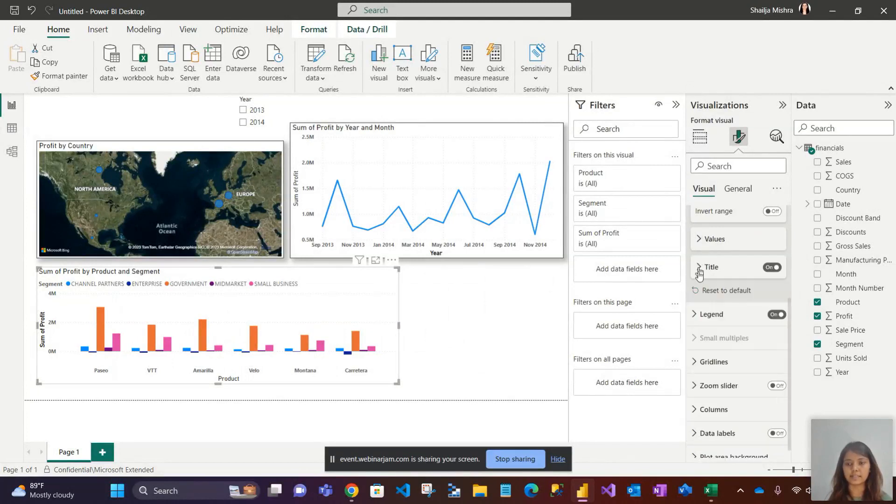
Try data labels on the product and segment column chart and turn them back off
scroll(707, 324, "down", 1)
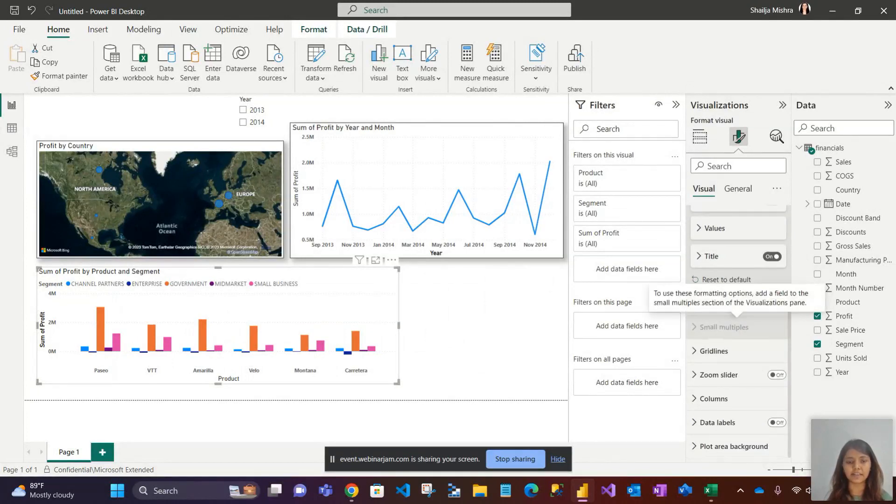
left_click(781, 423)
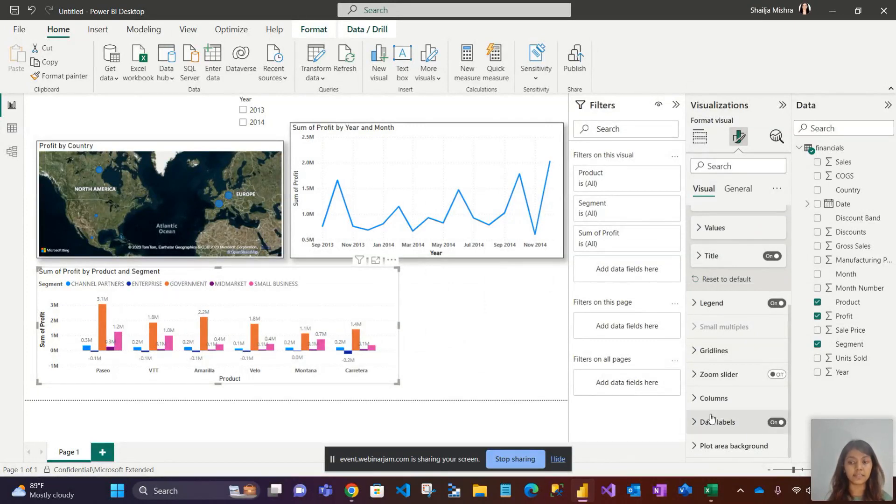
left_click(777, 423)
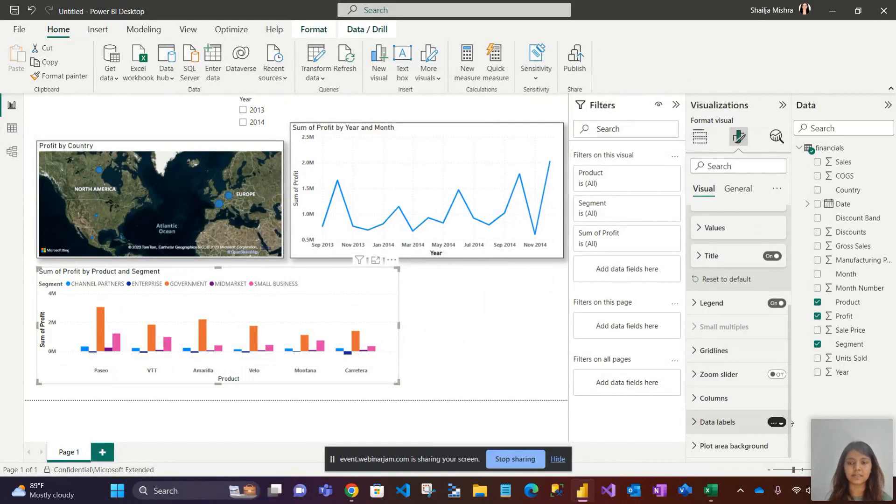
scroll(726, 355, "up", 5)
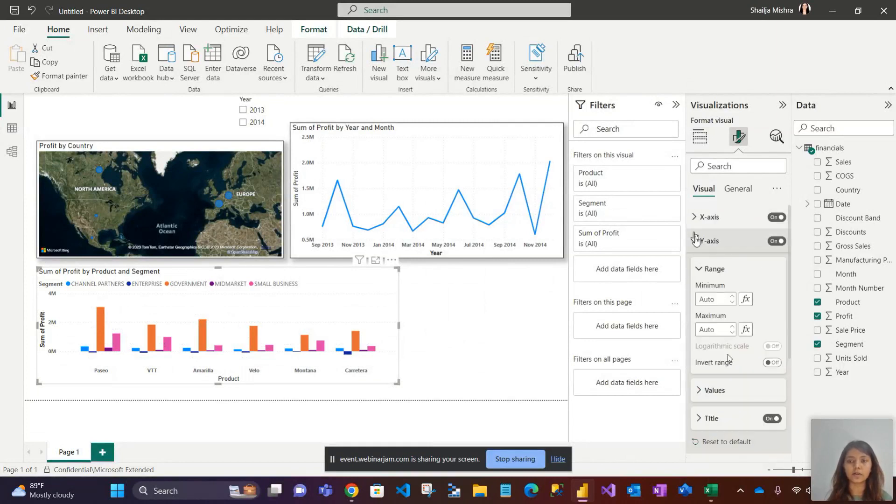
left_click(710, 240)
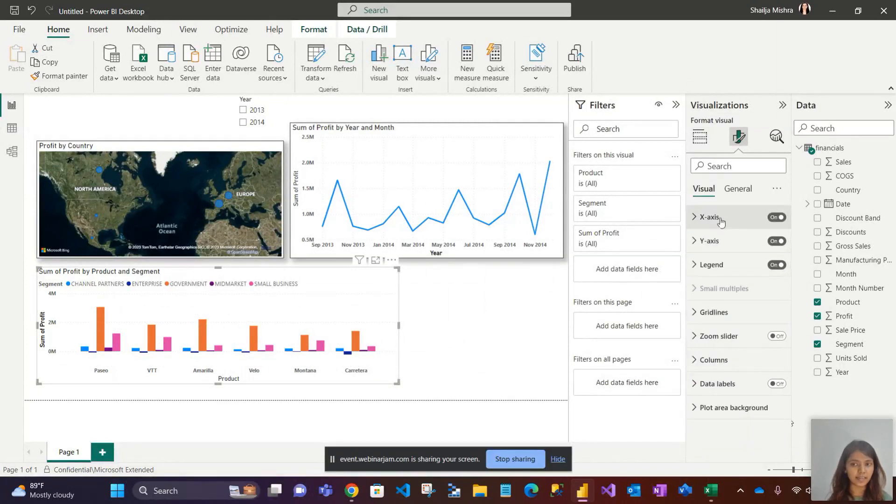
Turn on a visual border and a shadow for the product and segment column chart
left_click(746, 188)
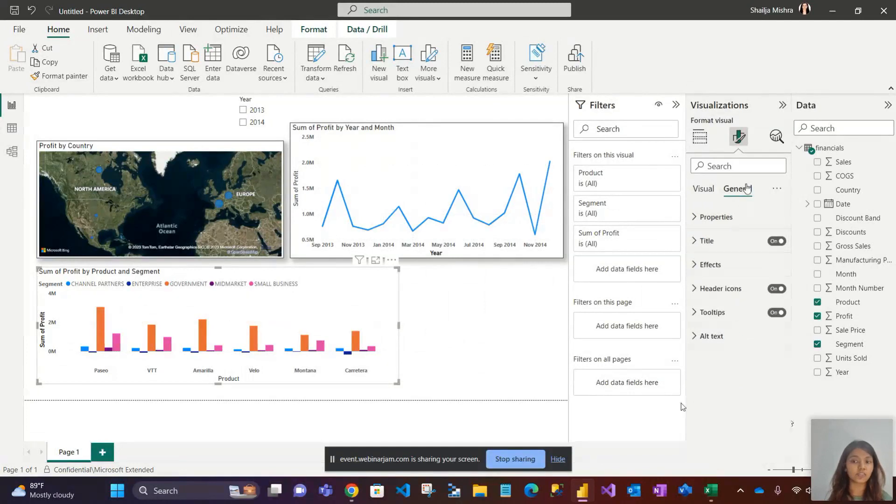
left_click(704, 265)
scroll(744, 351, "down", 1)
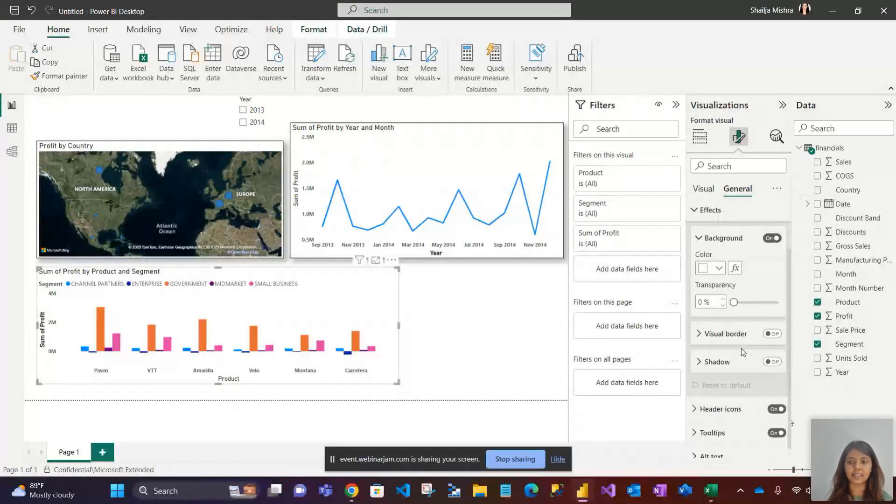
left_click(772, 333)
left_click(778, 360)
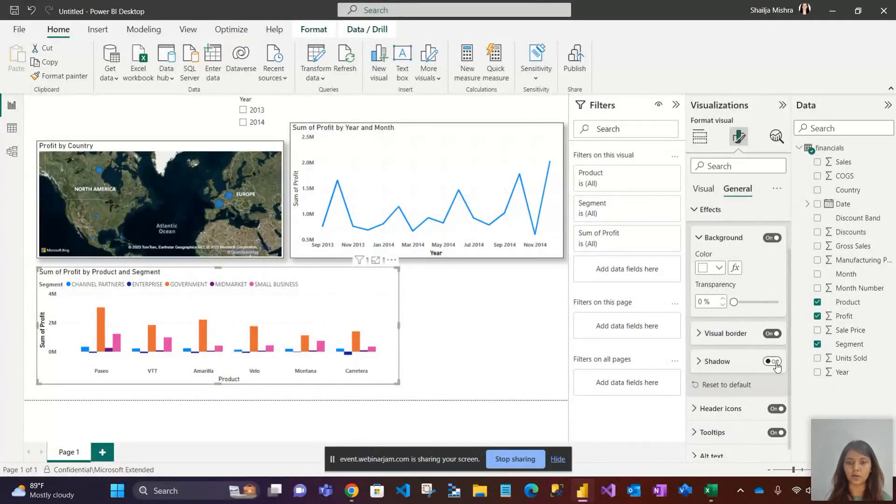
left_click(487, 290)
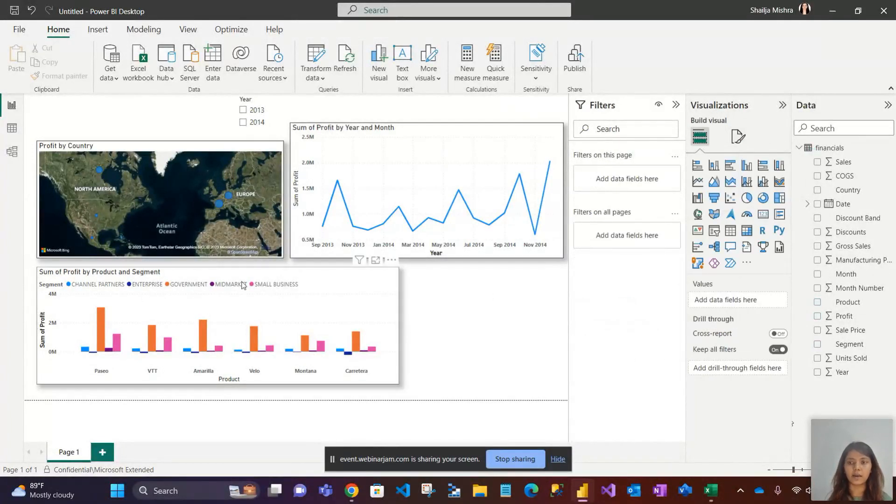
Change the column chart's title text to "Profit by Product and Segment"
left_click(738, 143)
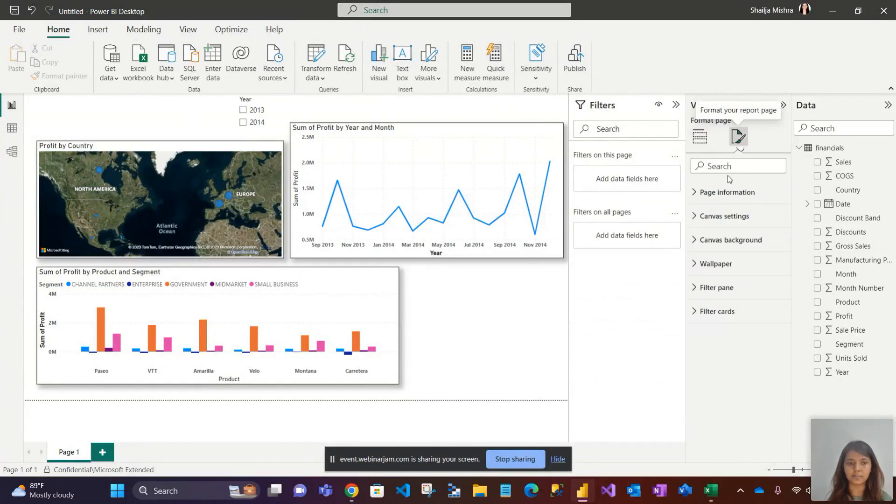
left_click(379, 283)
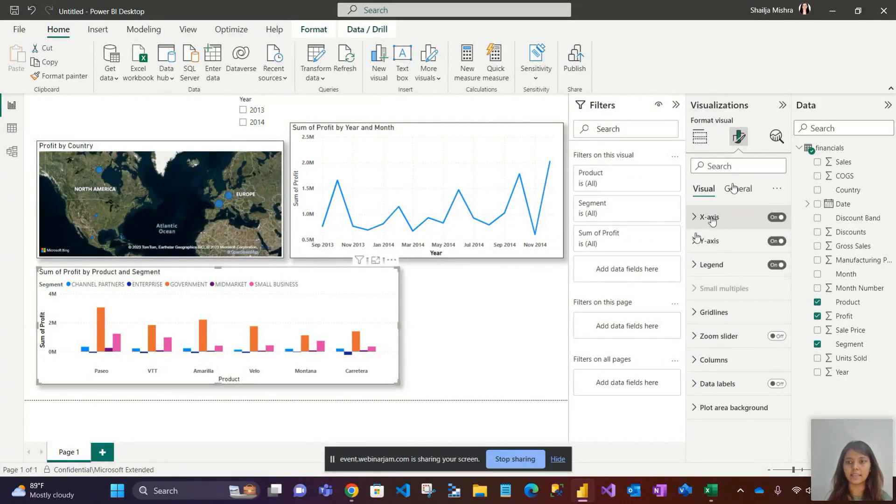
left_click(738, 188)
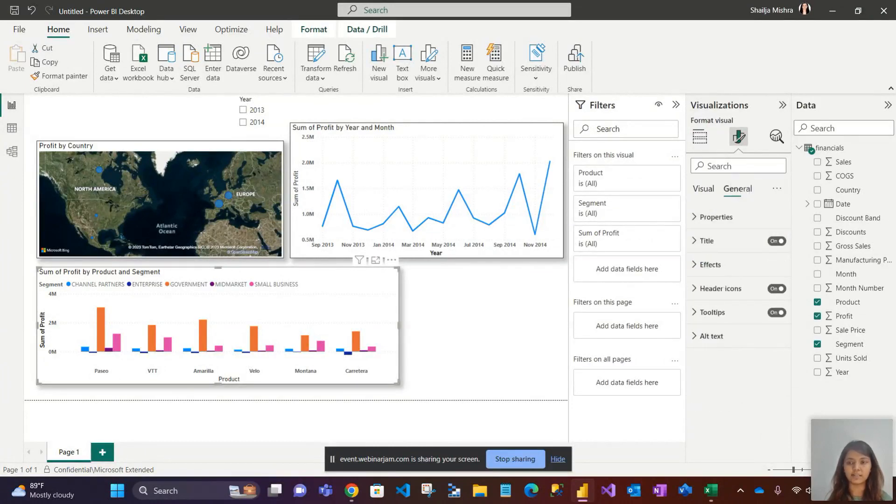
left_click(707, 240)
left_click(724, 298)
key("BackSpace")
key("BackSpace")
key("BackSpace")
key("BackSpace")
key("BackSpace")
key("BackSpace")
key("BackSpace")
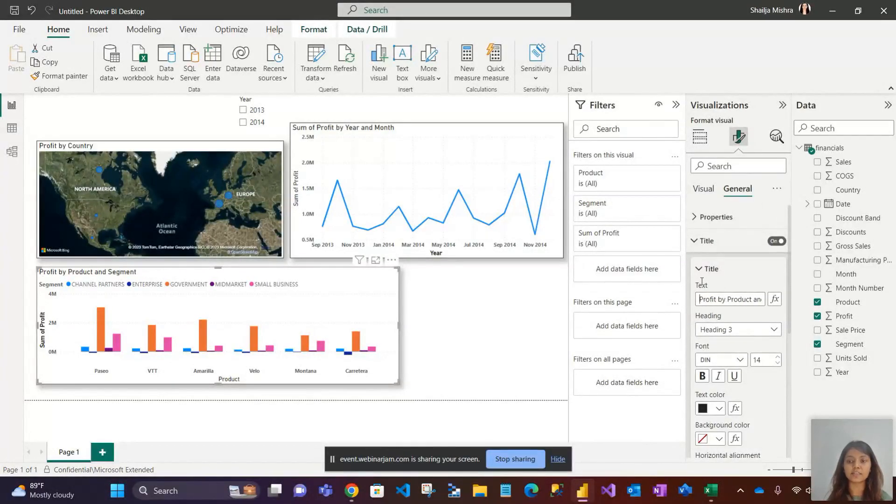
left_click(700, 270)
left_click(489, 312)
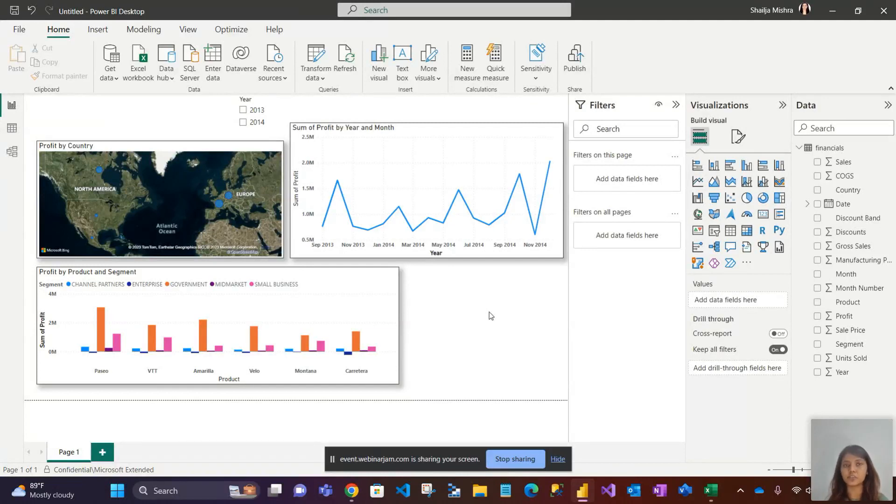
Add a table visual beside the column chart with Product, Segment and Units Sold, and widen its Product column
left_click(733, 234)
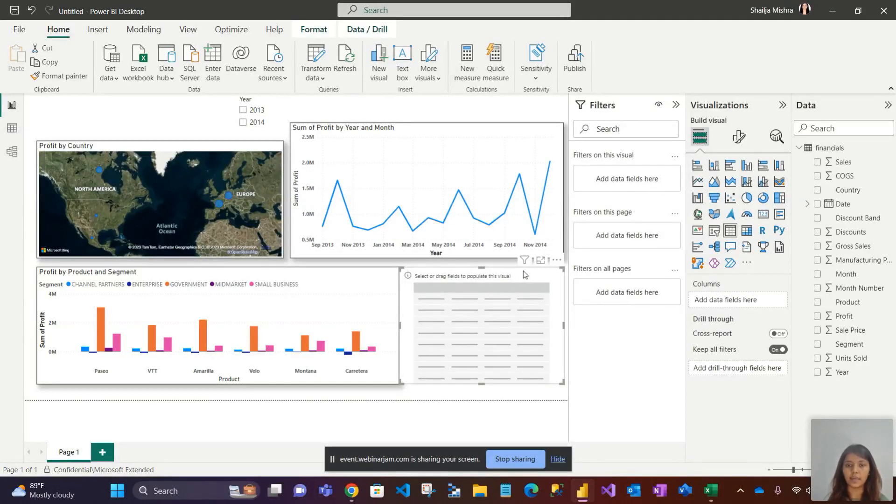
left_click_drag(854, 310, 730, 301)
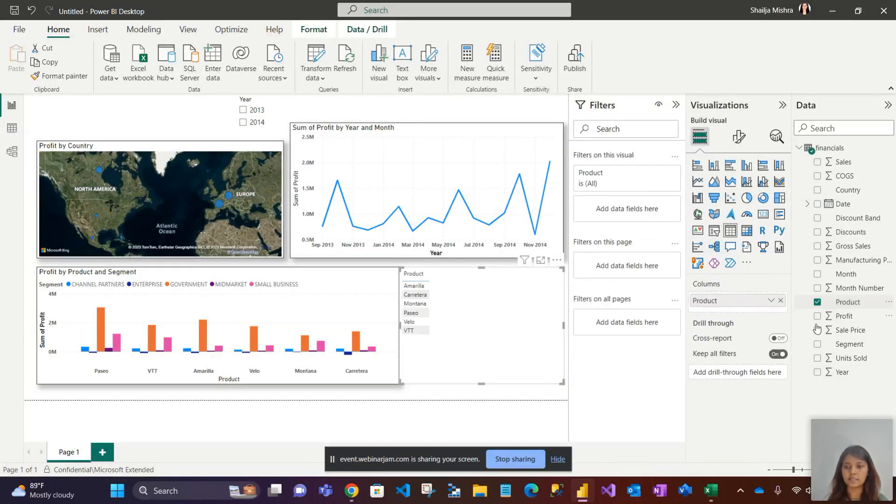
left_click_drag(852, 358, 734, 312)
left_click_drag(846, 346, 739, 308)
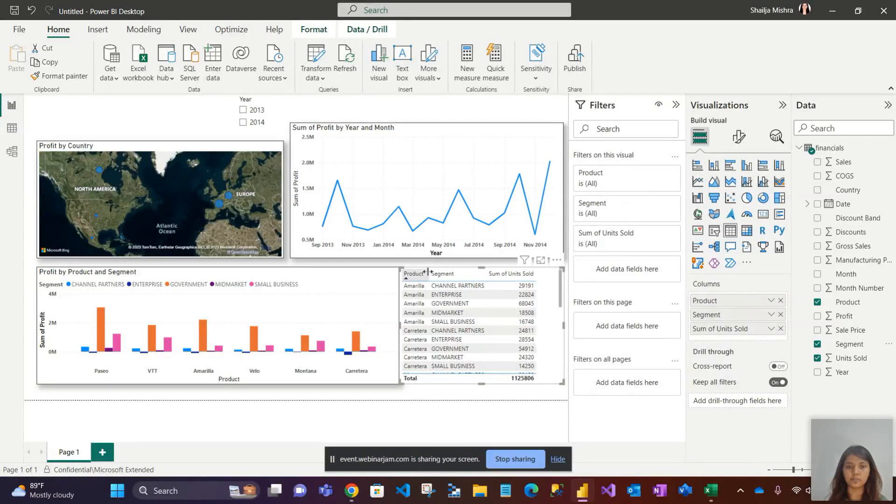
left_click_drag(429, 274, 448, 275)
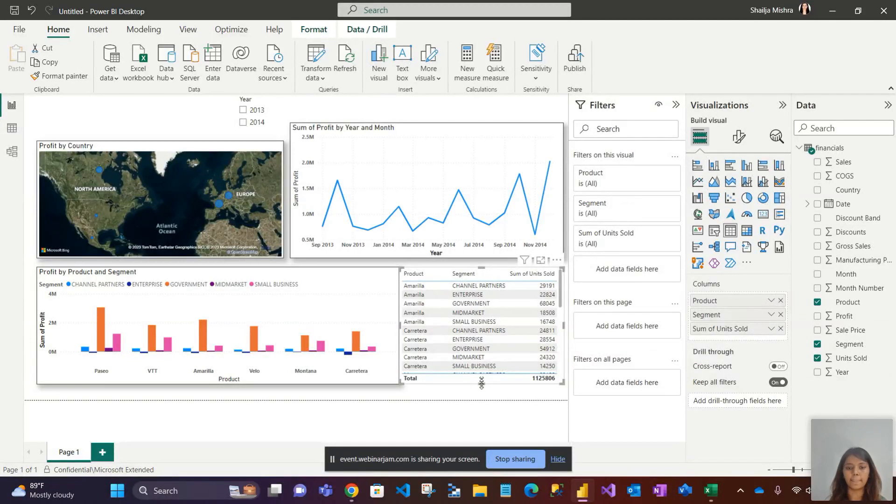
left_click(463, 394)
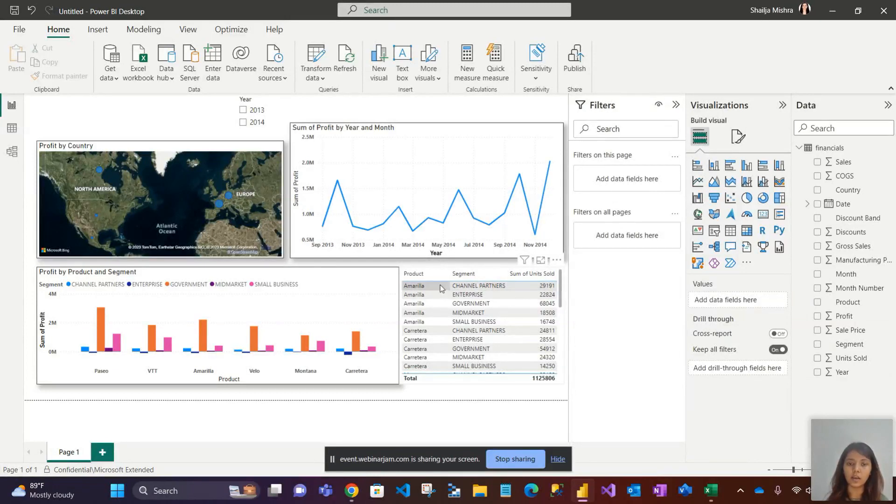
Sort the table by Sum of Units Sold in ascending order and look through its rows
left_click(529, 275)
left_click(527, 274)
scroll(522, 337, "down", 3)
scroll(523, 338, "up", 5)
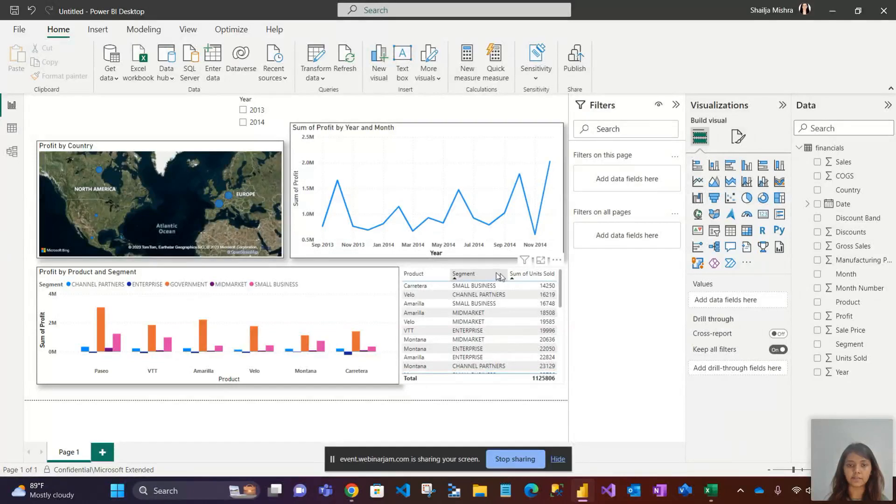
Try Average, Maximum and Count as the table's Units Sold aggregation, then return it to Sum
left_click(451, 387)
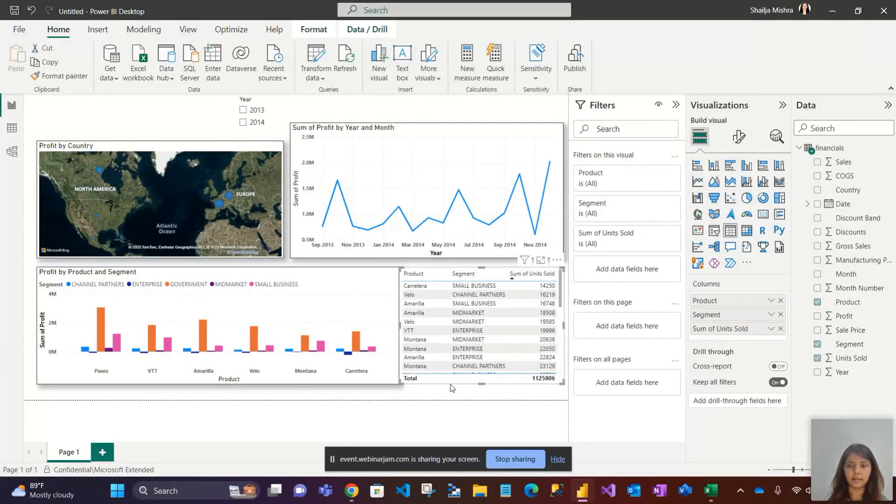
left_click(771, 329)
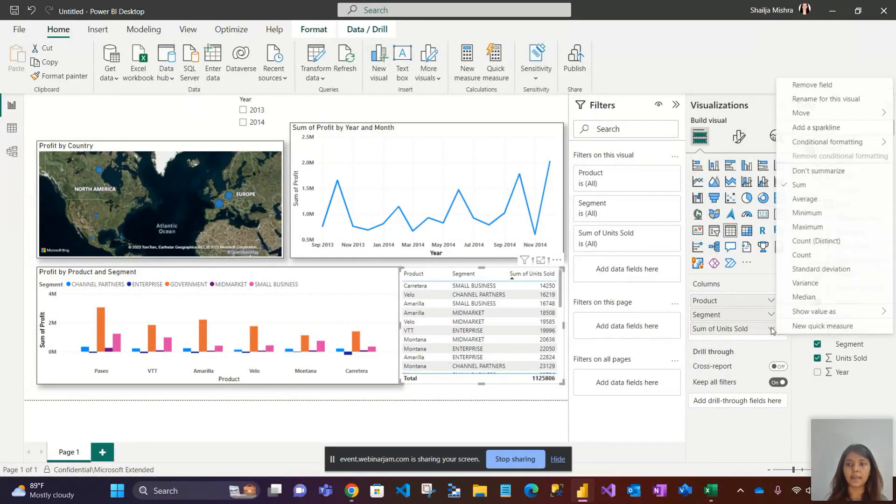
left_click(804, 199)
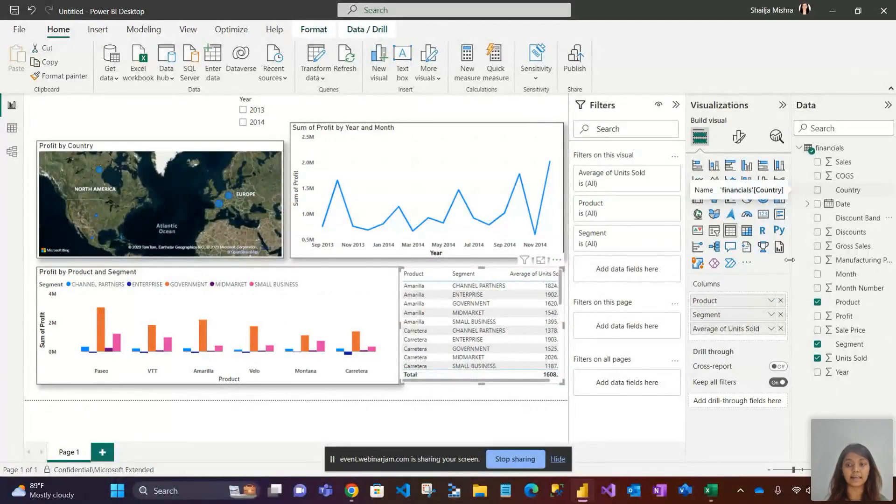
left_click(771, 329)
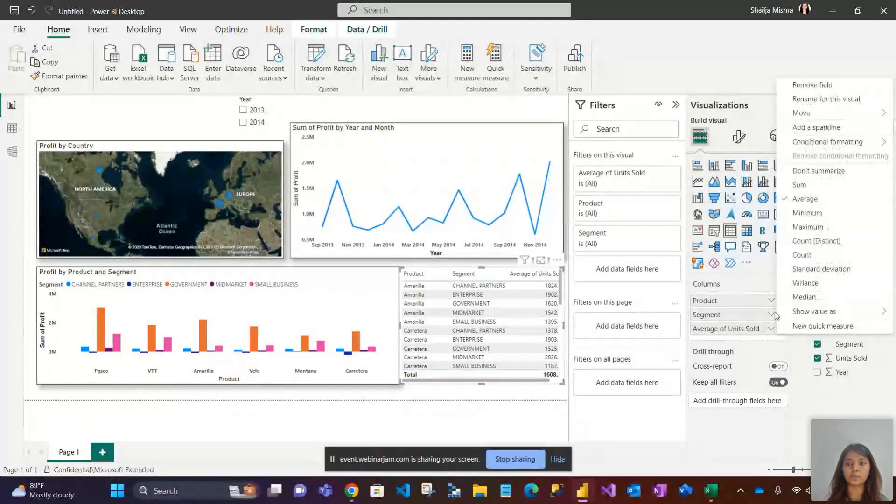
left_click(797, 227)
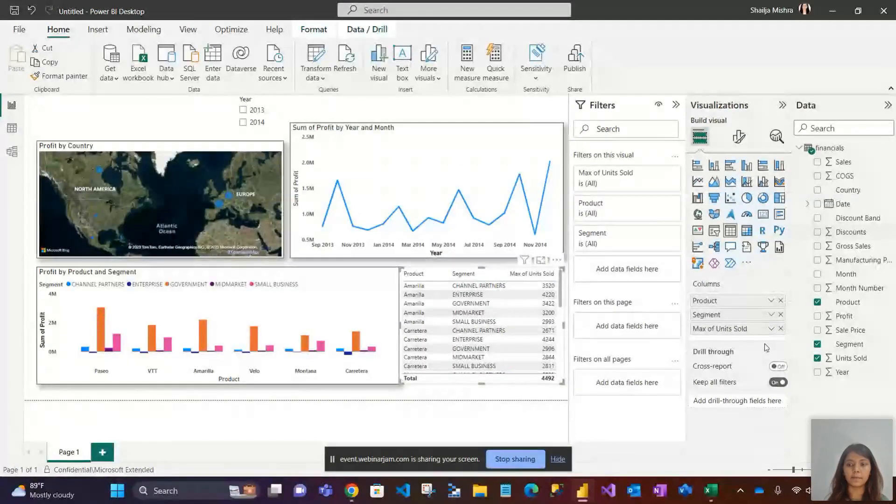
left_click(771, 328)
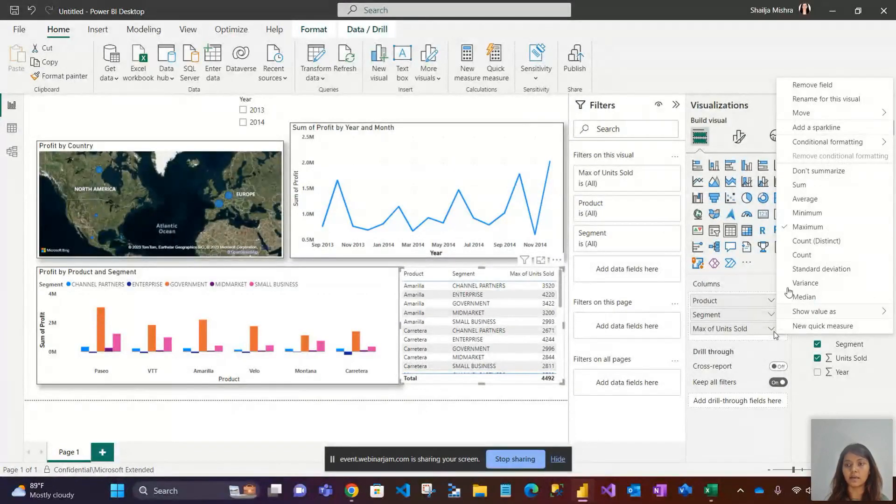
left_click(799, 256)
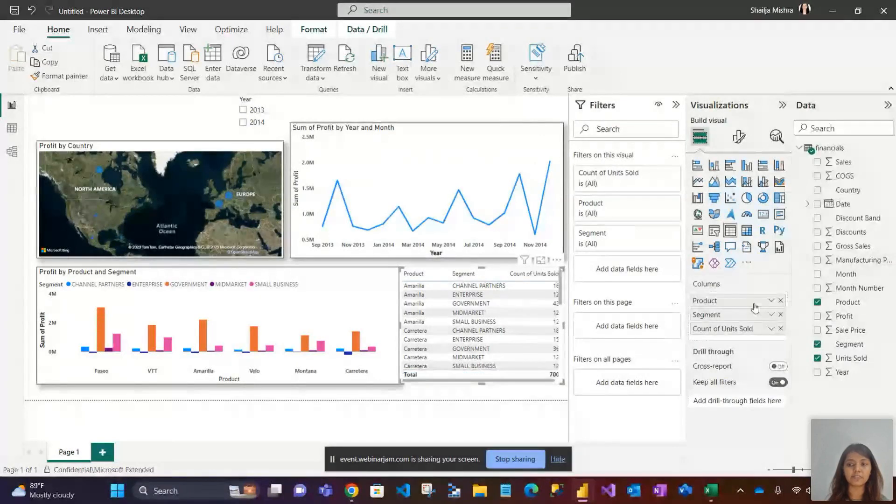
left_click(769, 329)
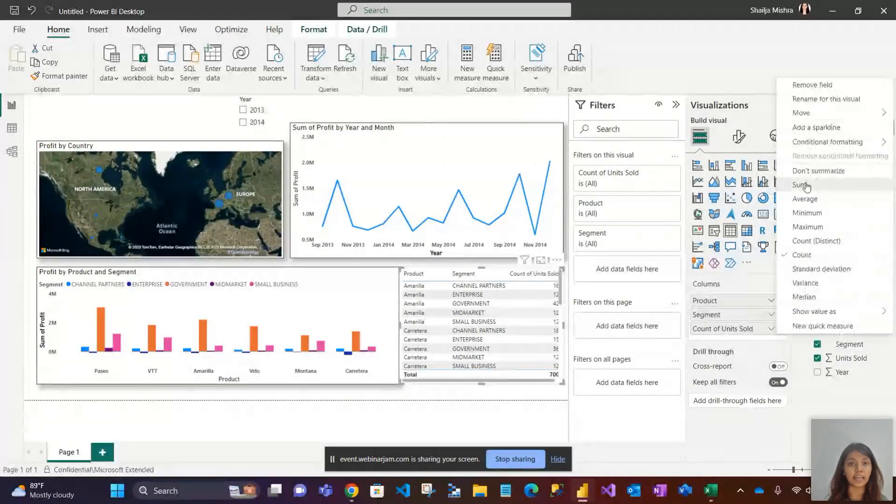
left_click(807, 187)
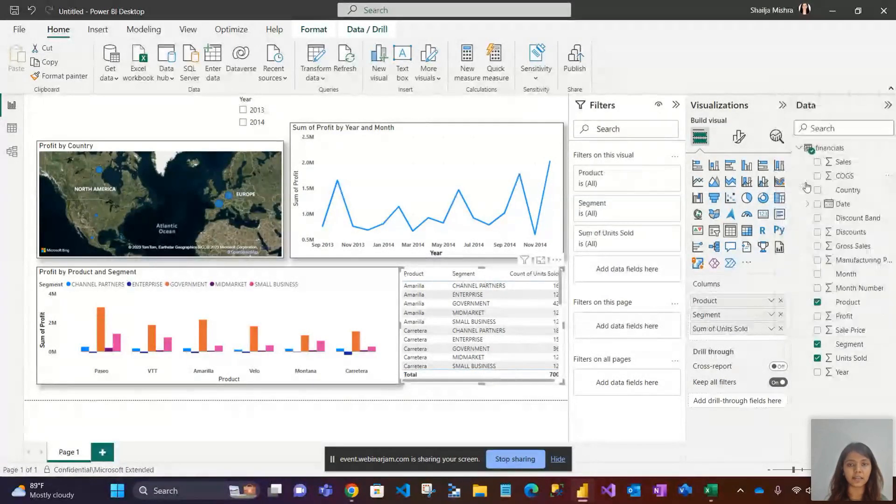
left_click(522, 400)
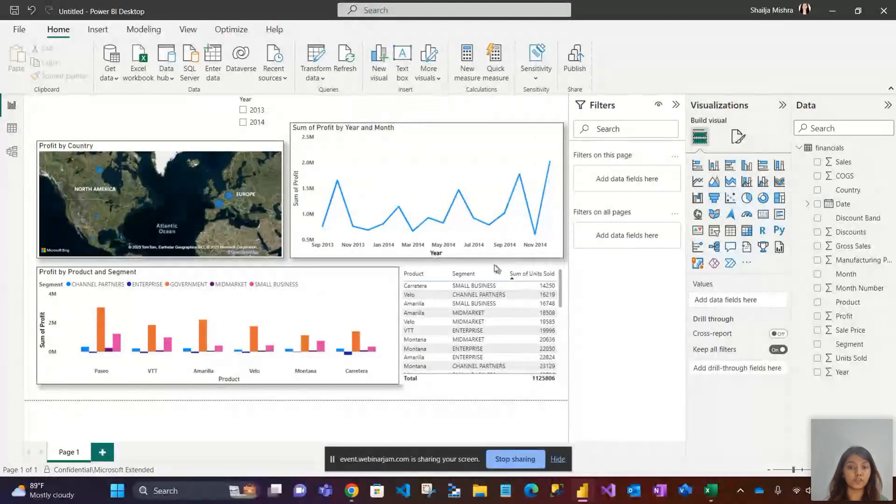
Turn on a visual border and a shadow for the units sold table
left_click(465, 380)
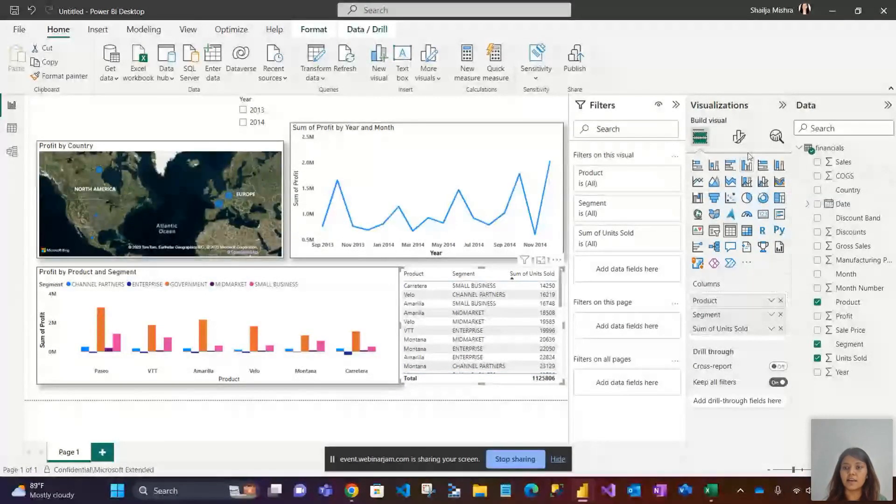
left_click(740, 140)
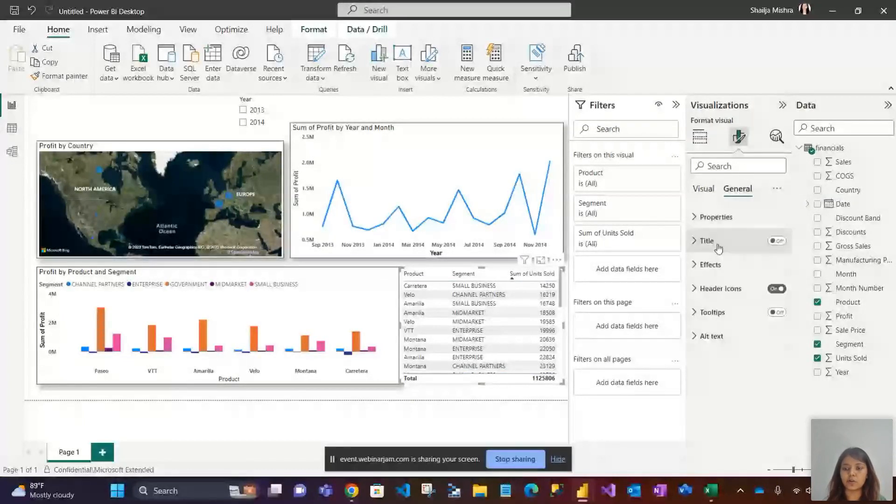
left_click(708, 265)
left_click(772, 388)
left_click(772, 416)
left_click(526, 400)
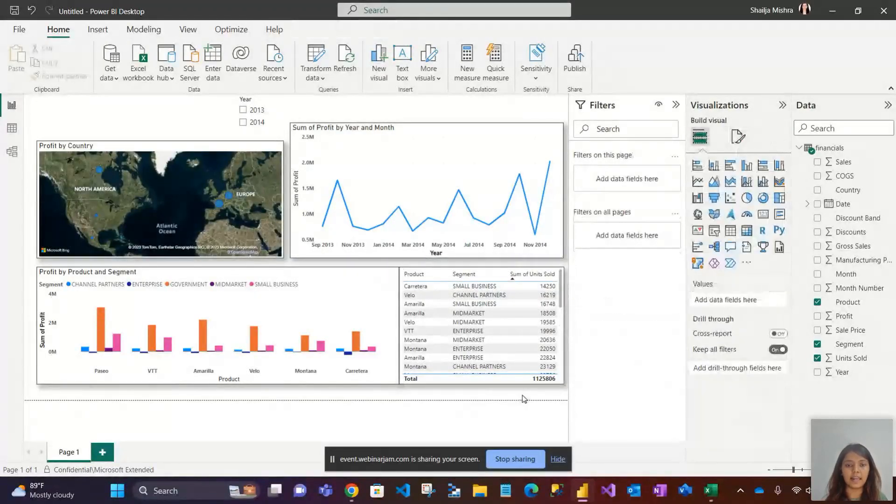
Narrow the Profit by Product and Segment chart slightly to leave a gap before the table
left_click(394, 317)
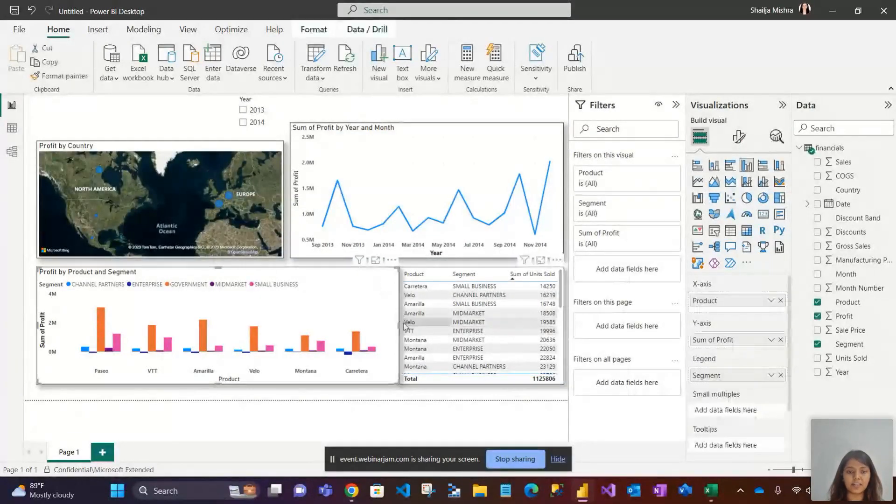
left_click_drag(398, 326, 393, 325)
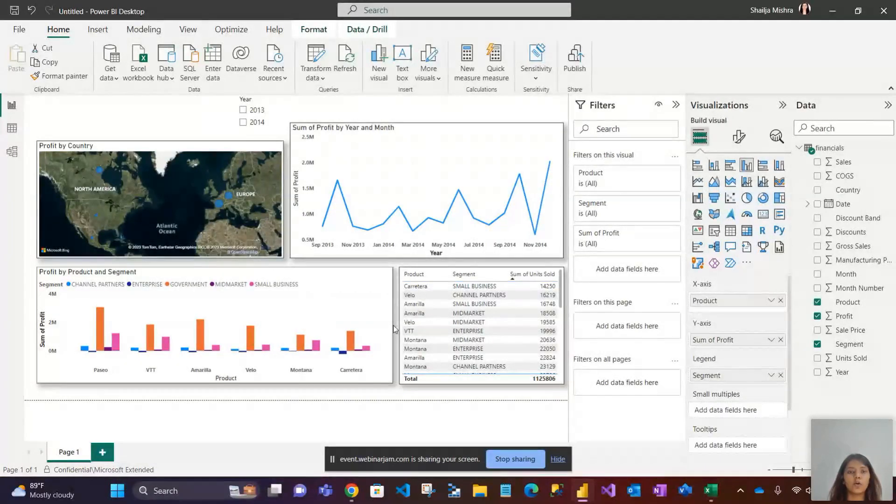
left_click(333, 106)
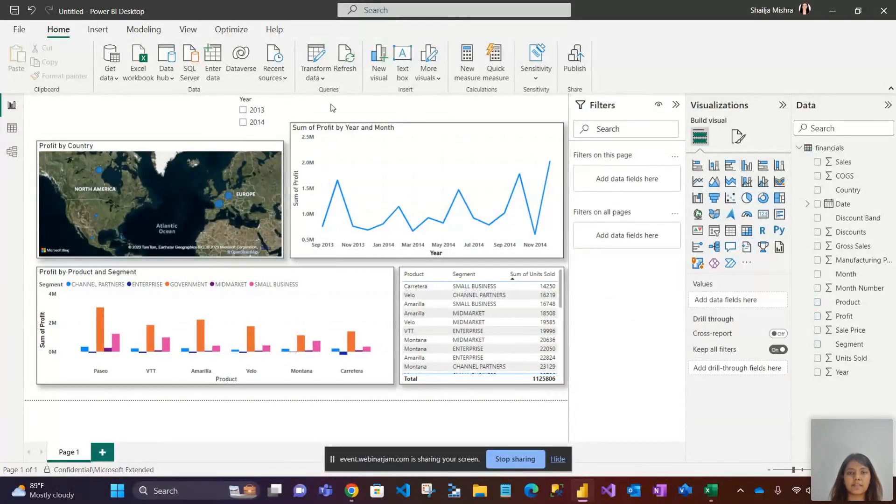
Extend the profit by year and month line chart upward to fill the empty space above it
left_click(430, 125)
left_click_drag(428, 123, 427, 102)
left_click(214, 112)
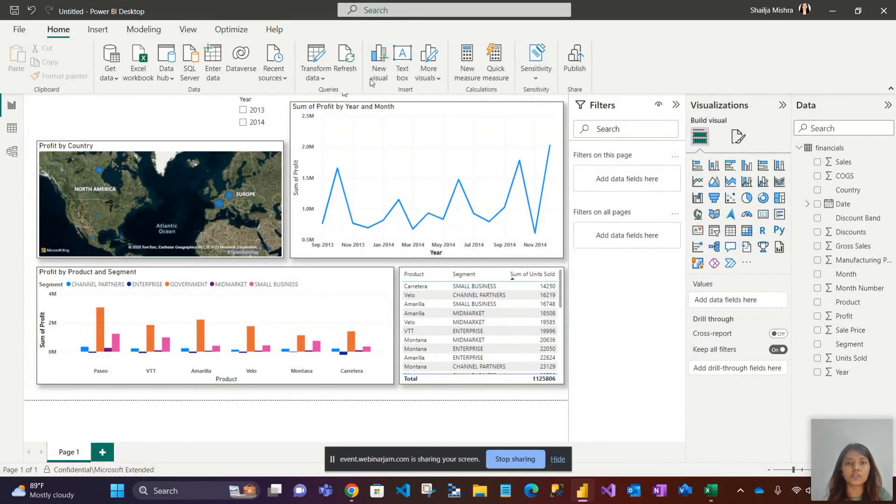
Insert a text box containing the report title "FINANCIAL REPORT"
left_click(402, 58)
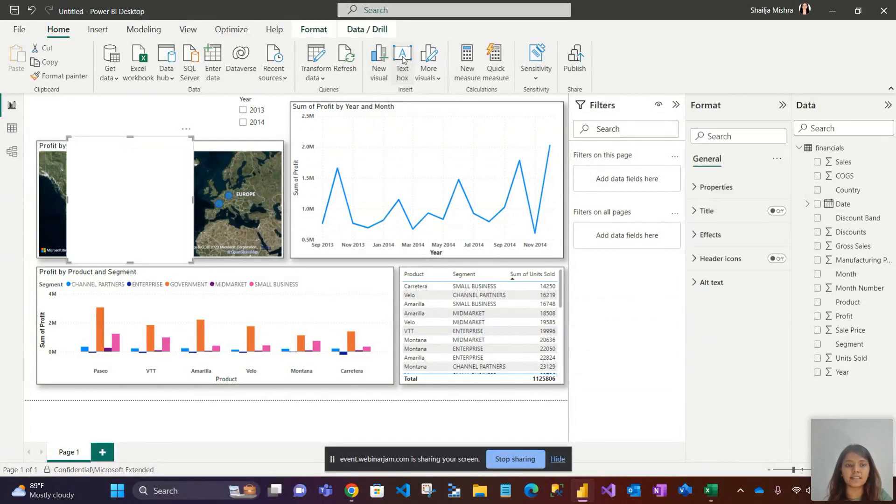
left_click(132, 193)
type("F")
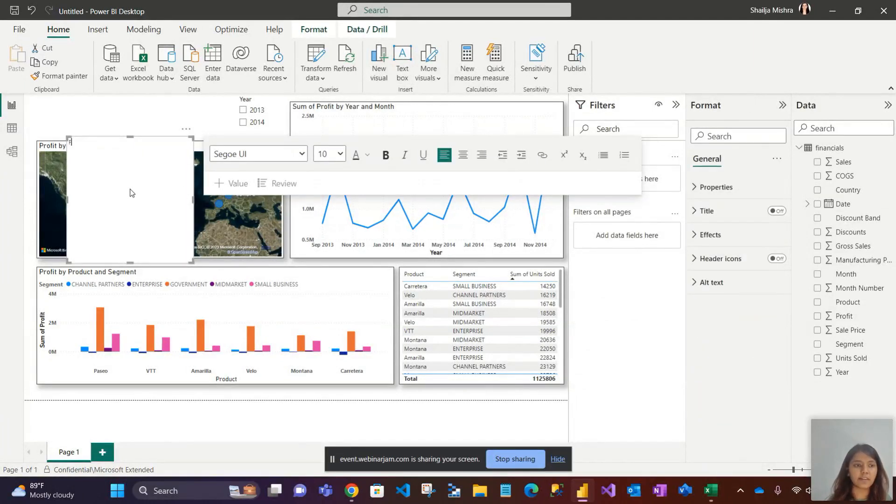
type("INANC")
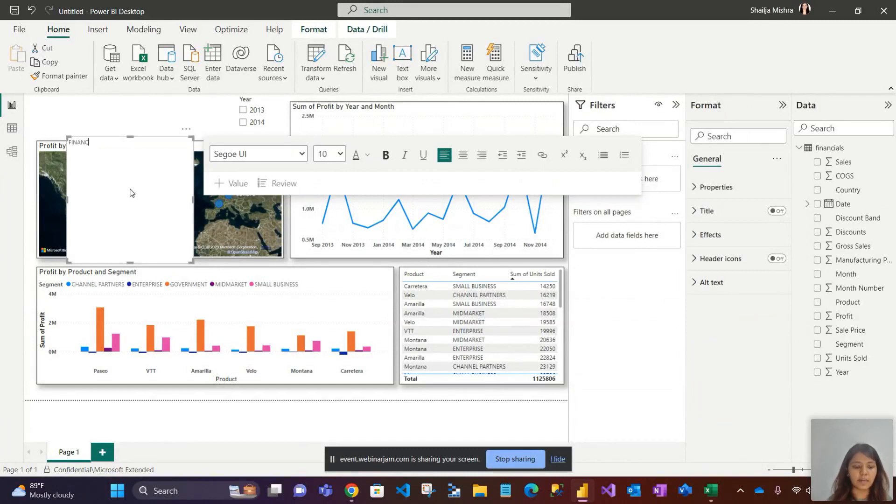
type("IAL RE")
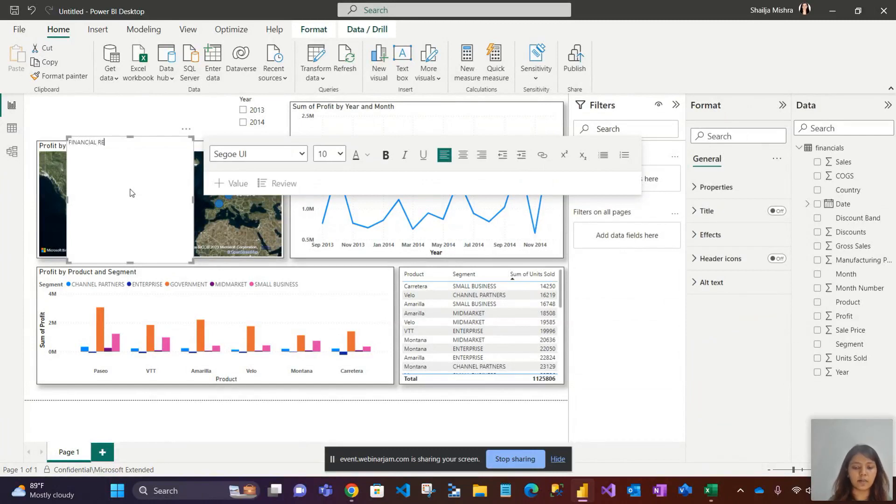
type("PORT")
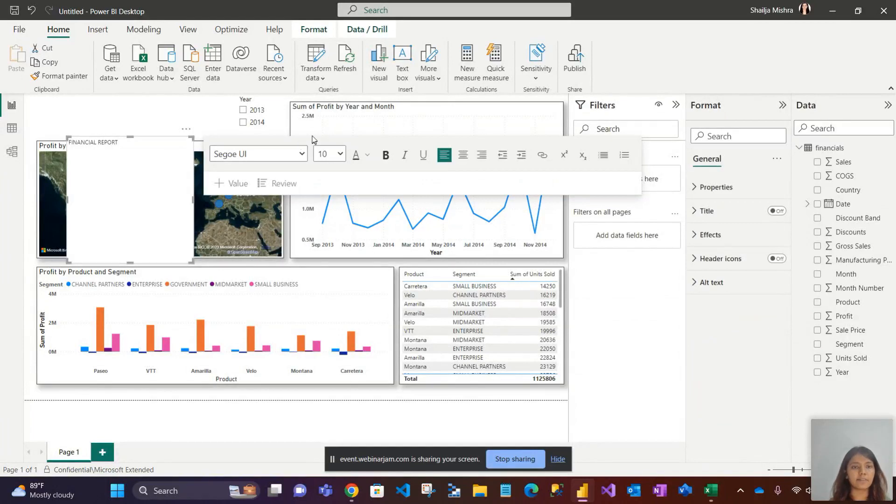
Format the report title text as bold and centred with font size 12
key("ctrl+a")
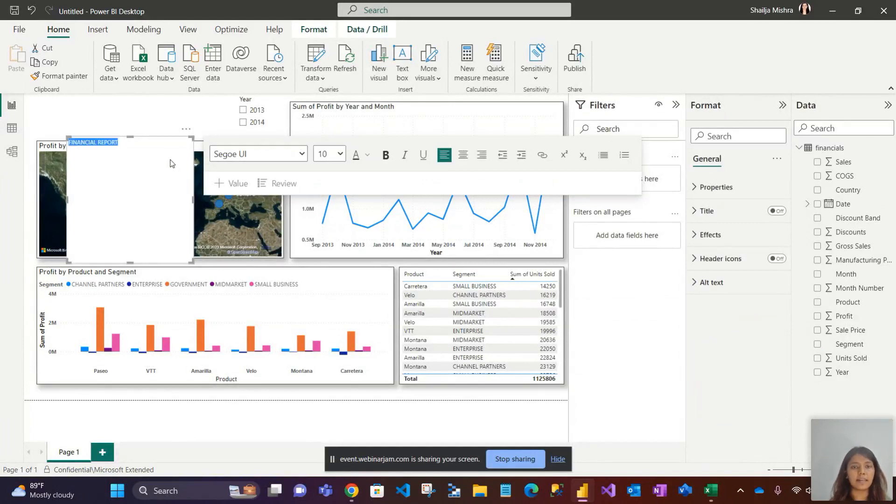
left_click(386, 156)
left_click(464, 155)
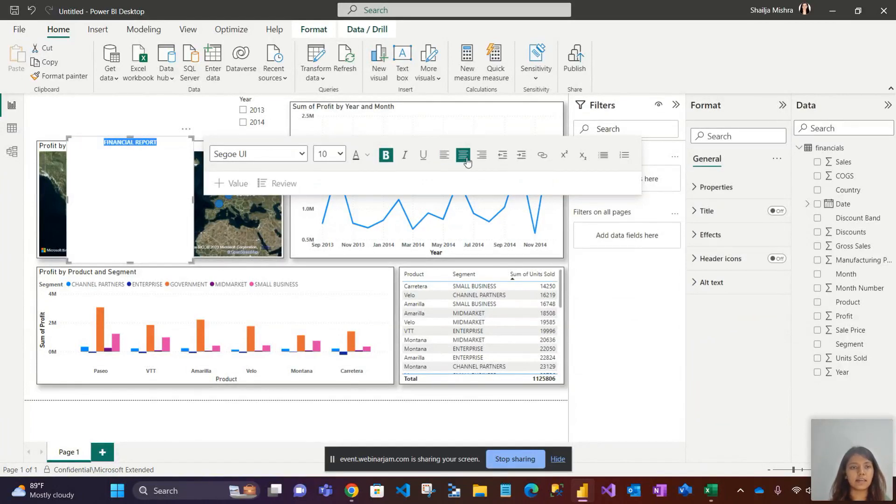
left_click(340, 155)
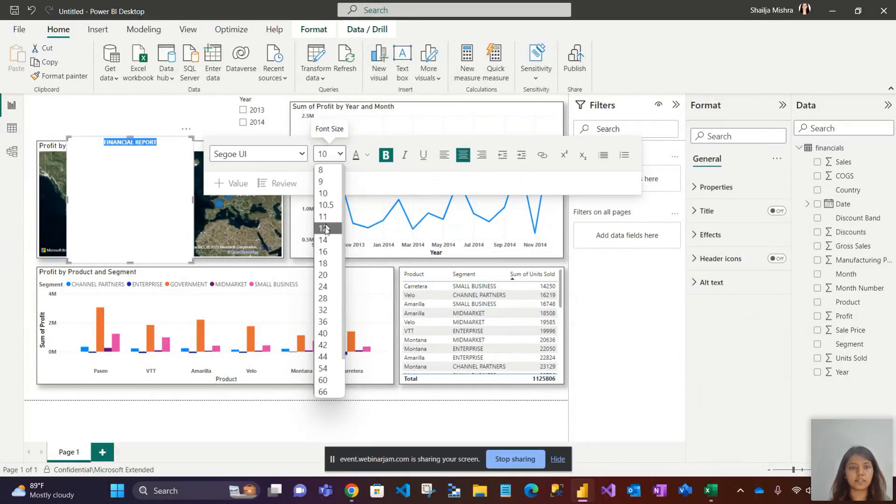
left_click(326, 228)
Shrink the title text box to one line's height and place it above the map
left_click_drag(130, 262, 177, 120)
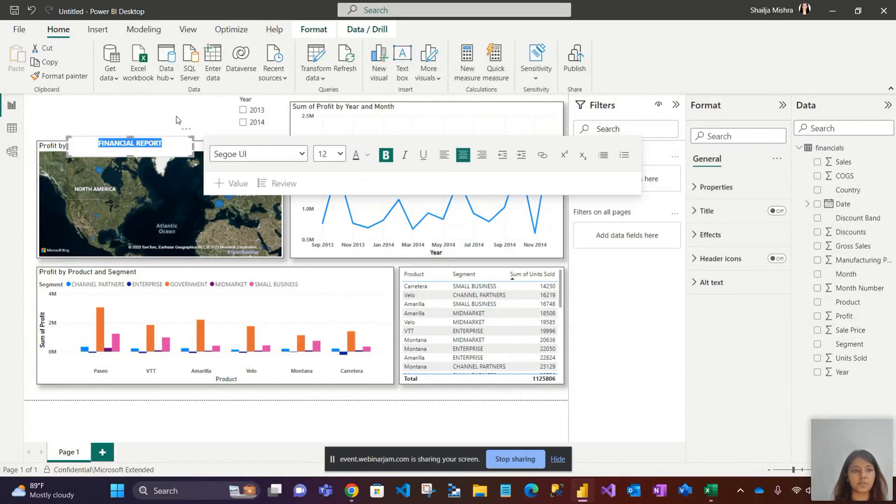
left_click_drag(130, 135, 130, 102)
left_click_drag(131, 156, 131, 124)
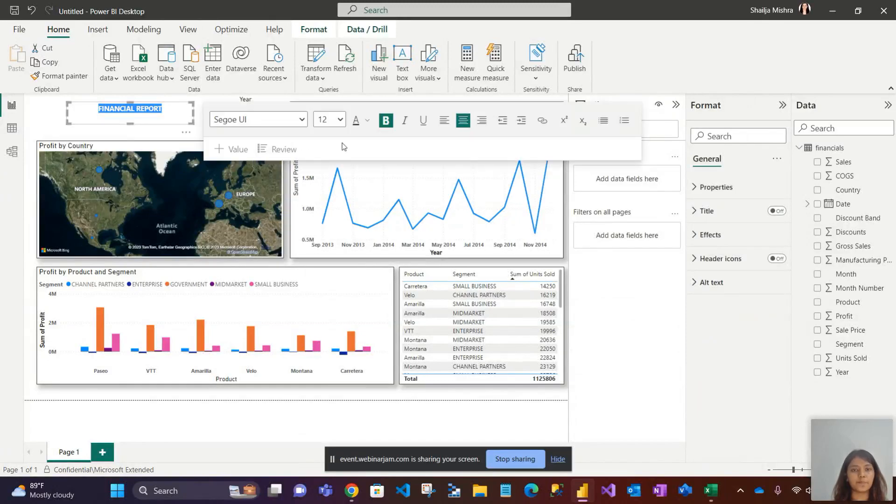
Set the report title's font size to 16 and deselect the text box
left_click(324, 120)
left_click(333, 220)
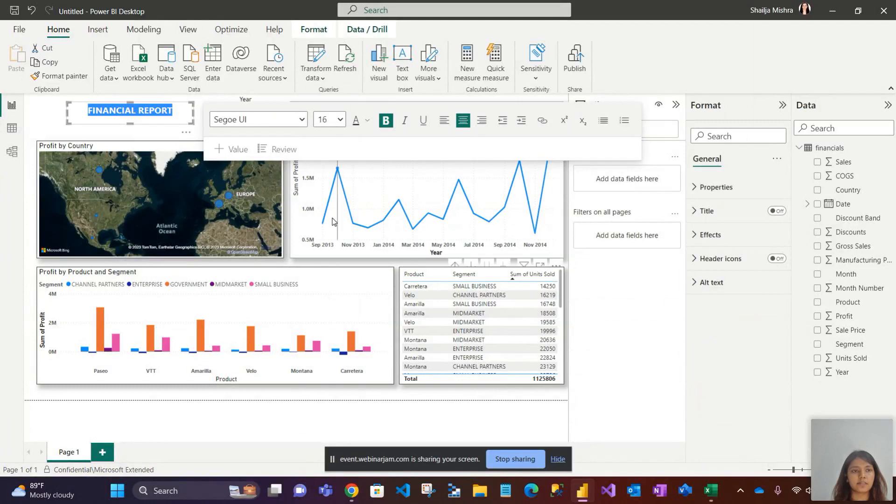
left_click(47, 103)
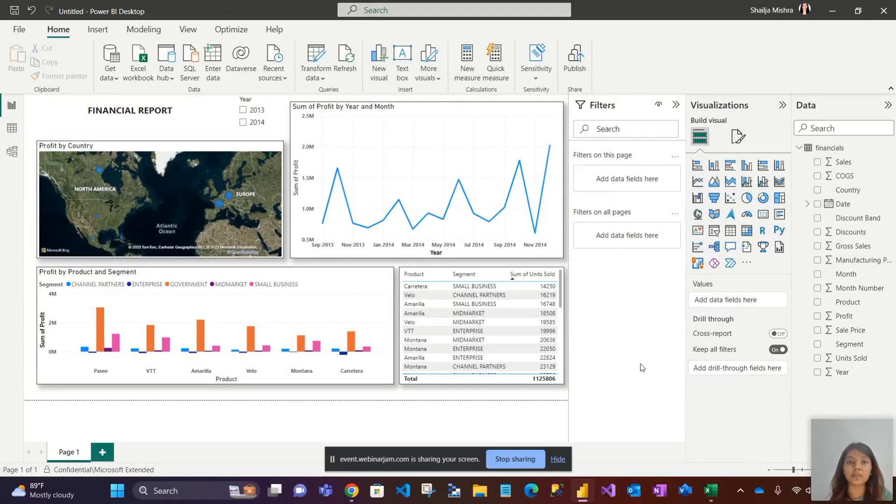
Switch to Excel to review the Financial Sample worksheet, and return to the Power BI report
left_click(710, 490)
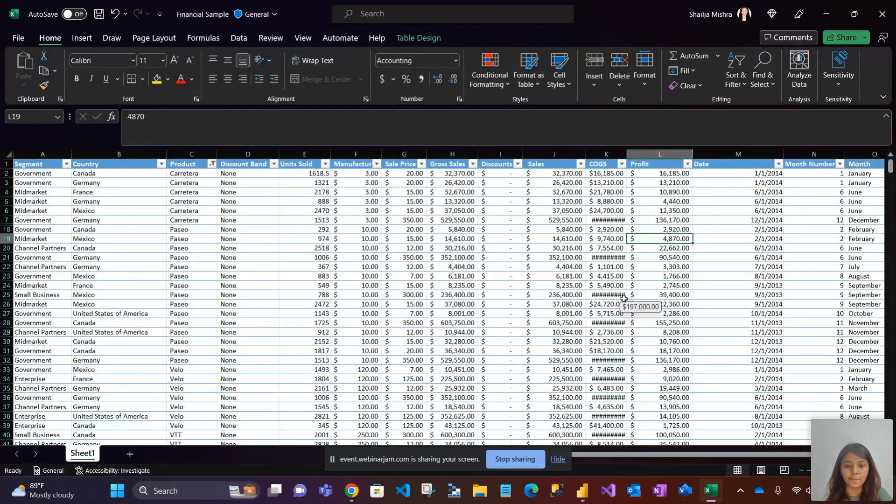
left_click(581, 494)
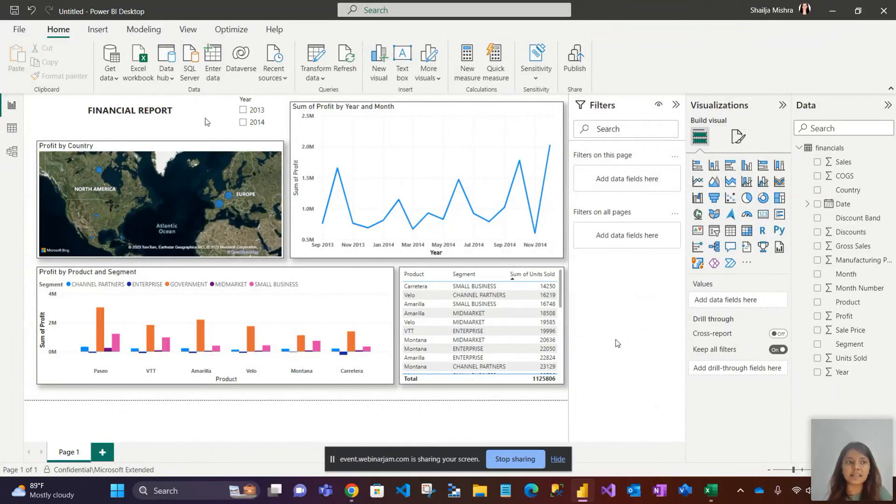
left_click(18, 29)
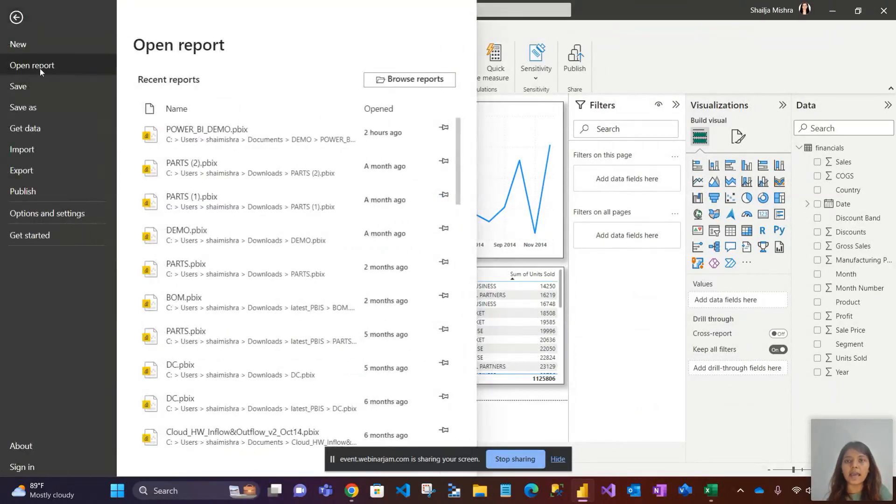
left_click(635, 66)
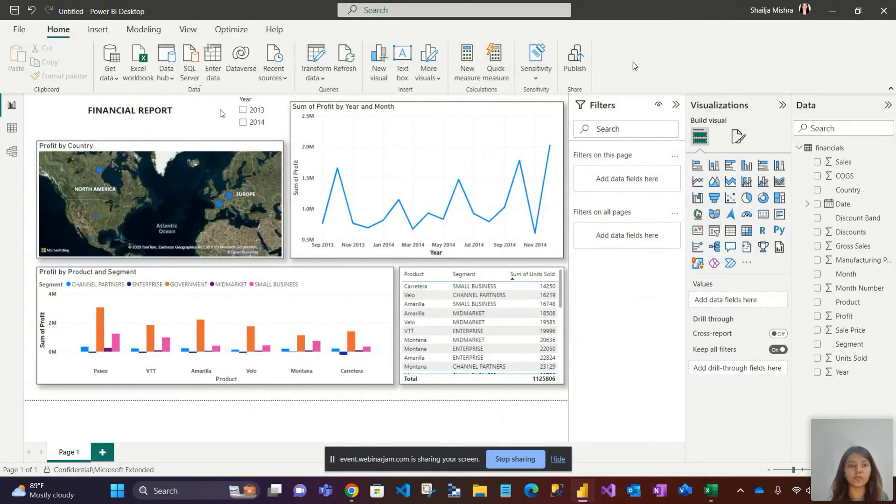
Check the report's visuals filtered to Year 2014 and to 2013, and clear the Year slicer selection
left_click(243, 122)
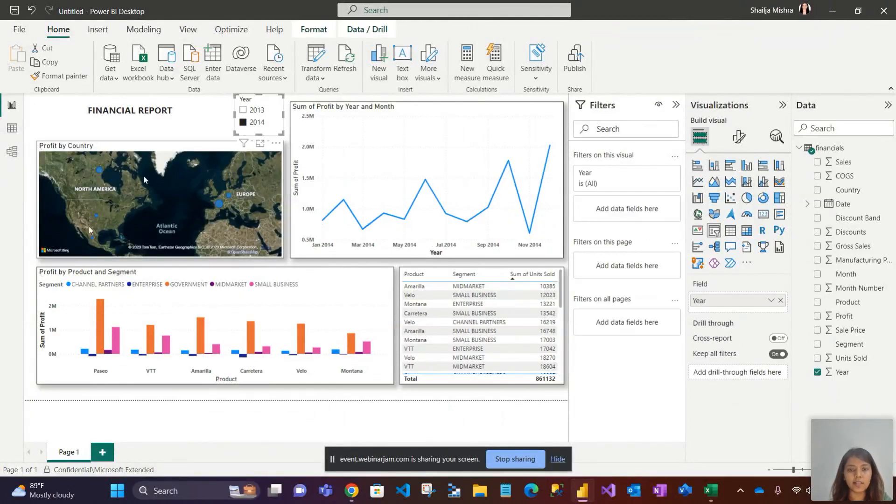
left_click(243, 110)
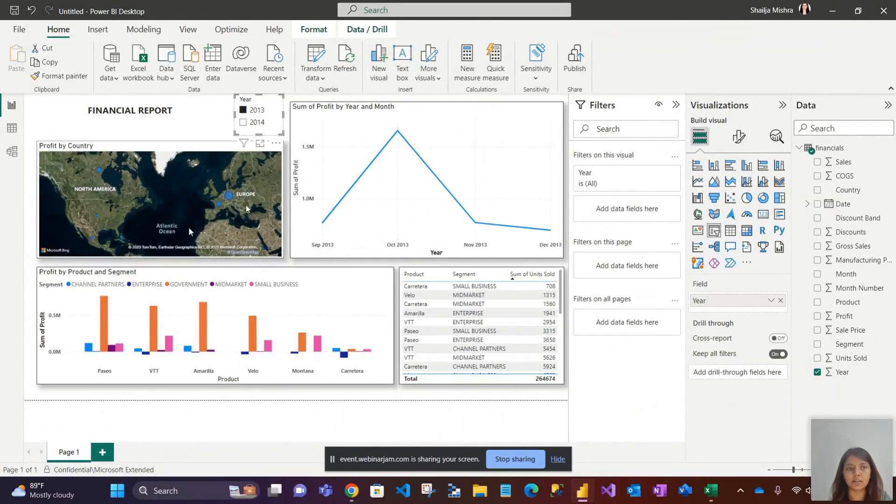
left_click(211, 117)
left_click(242, 111)
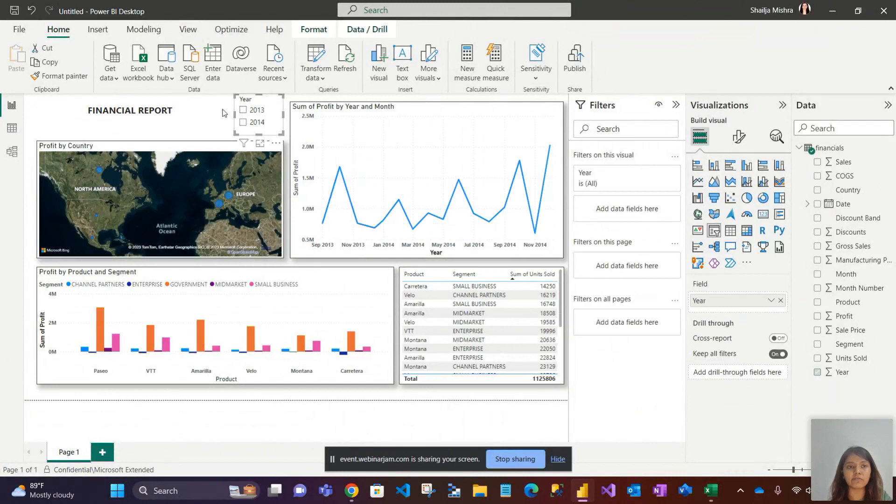
left_click(210, 115)
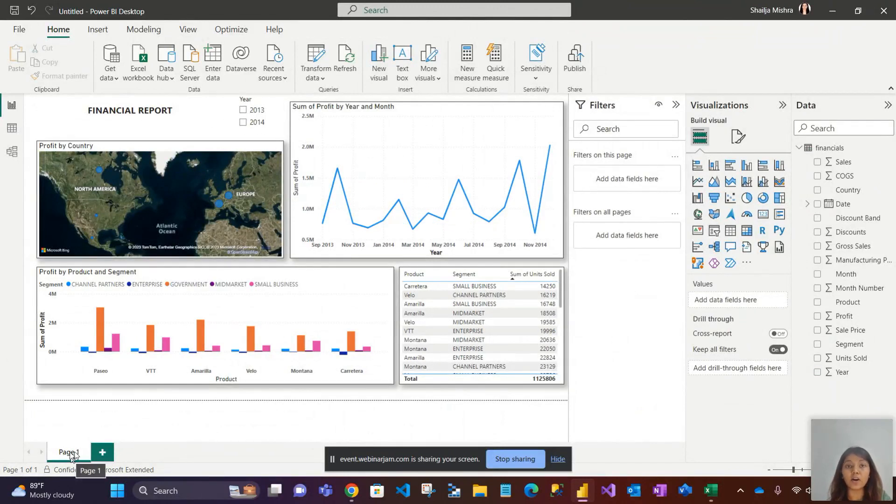
Add two blank pages to the report, look through them and return to Page 1
left_click(101, 453)
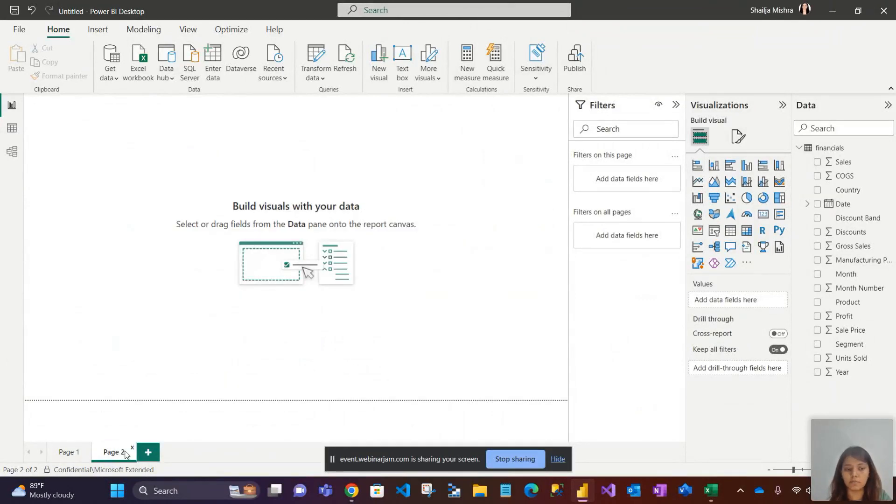
left_click(148, 453)
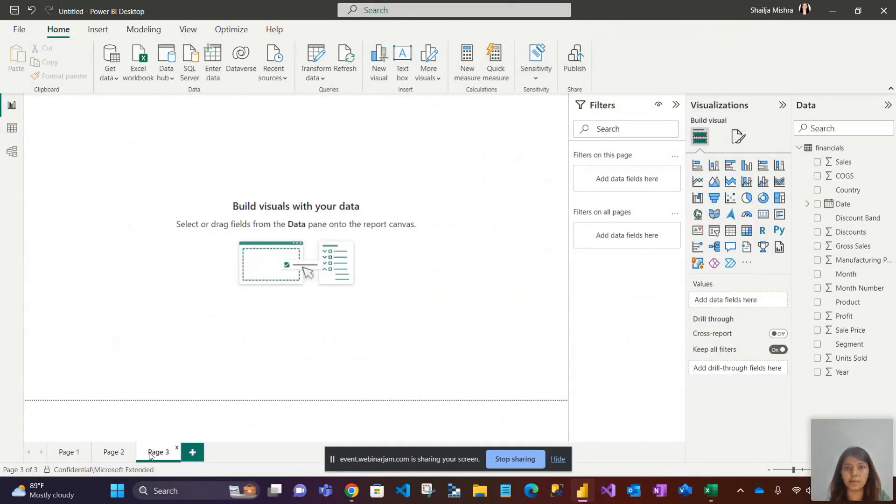
left_click(64, 455)
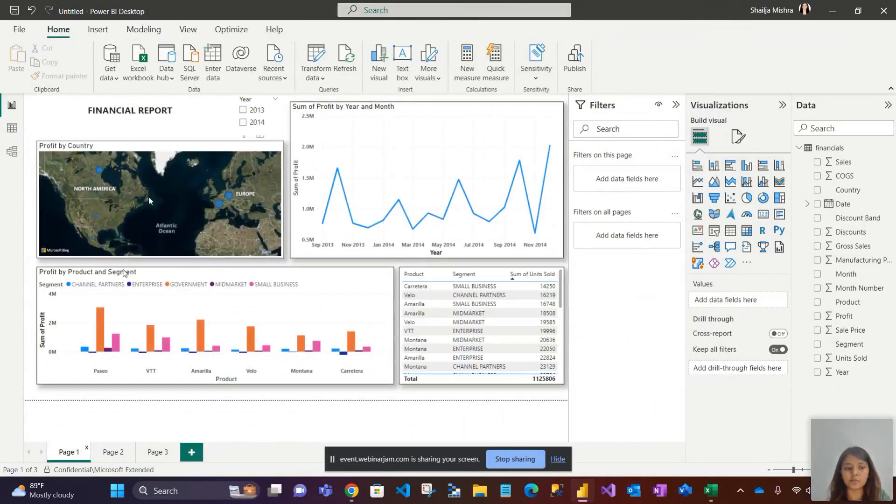
left_click(116, 453)
left_click(160, 461)
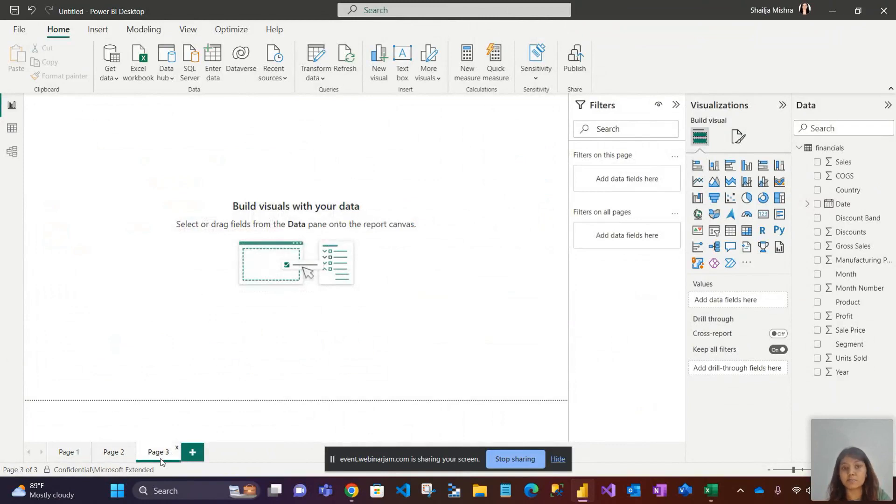
left_click(69, 453)
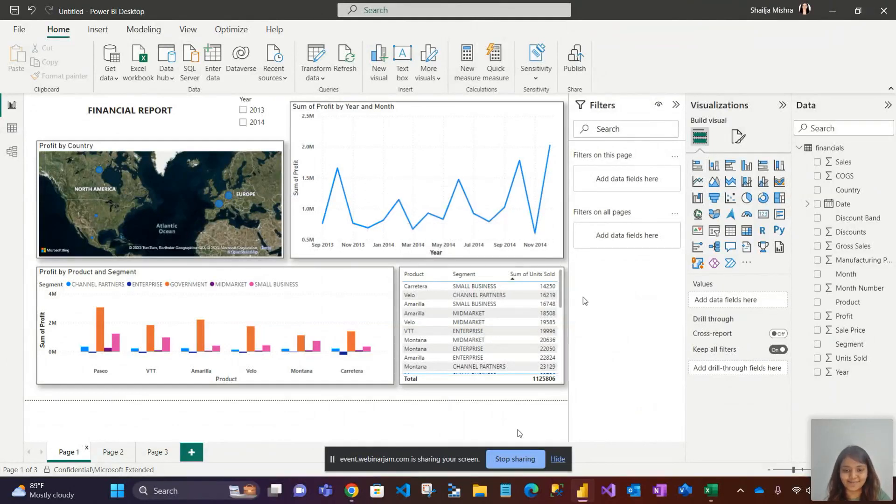
left_click(525, 457)
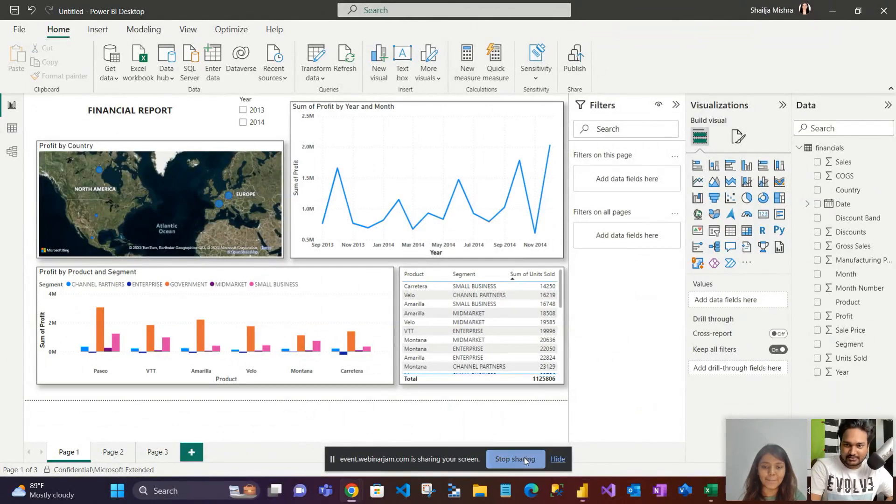